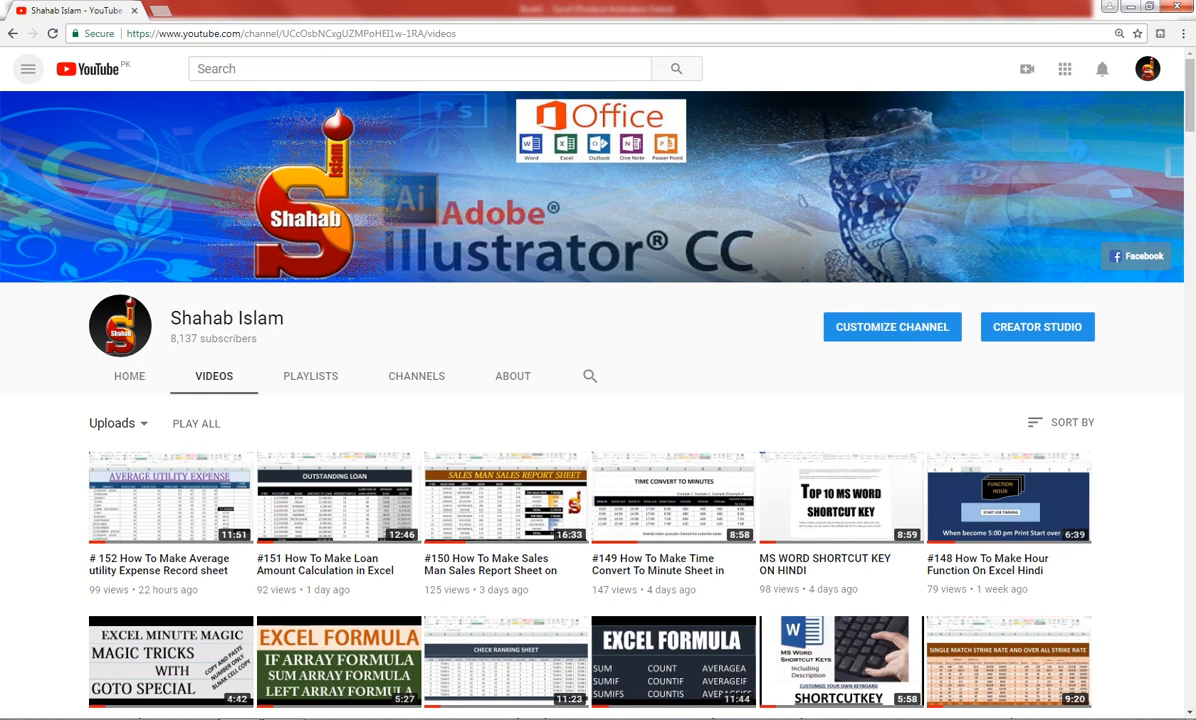
# Switch to the blank Excel workbook and select cell A4.
pyautogui.moveTo(284, 718)
pyautogui.click(284, 718)
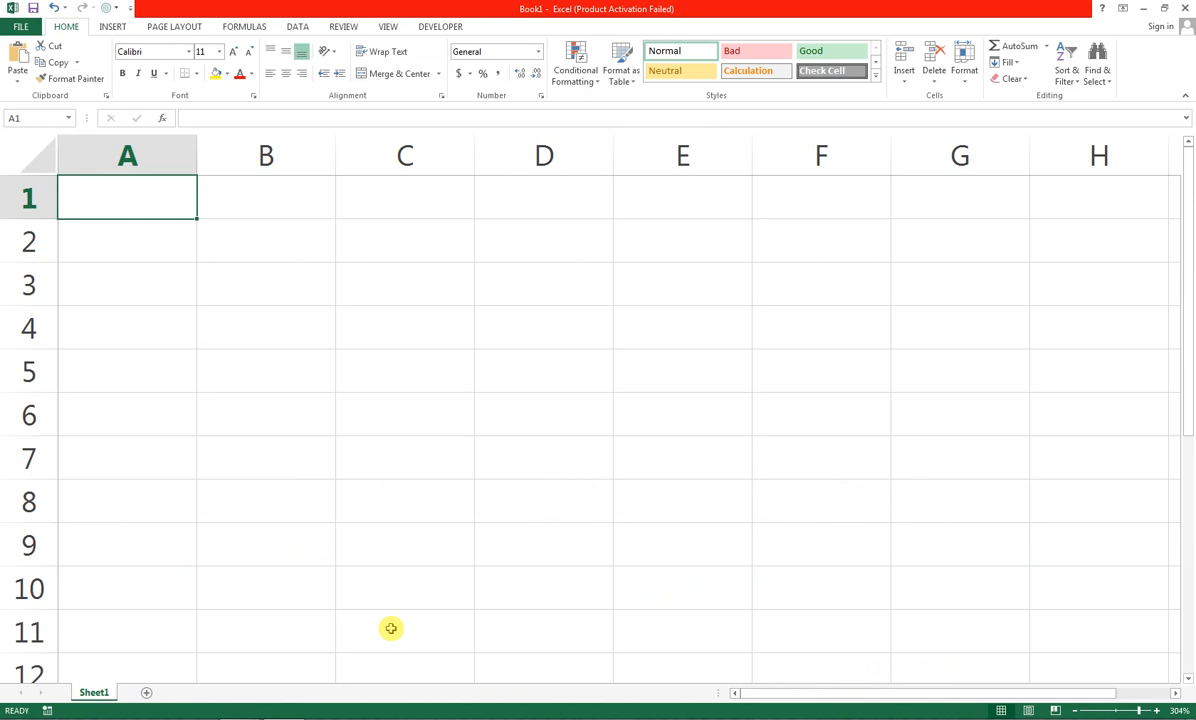
pyautogui.press('Down')
pyautogui.press('Down')
pyautogui.press('Down')
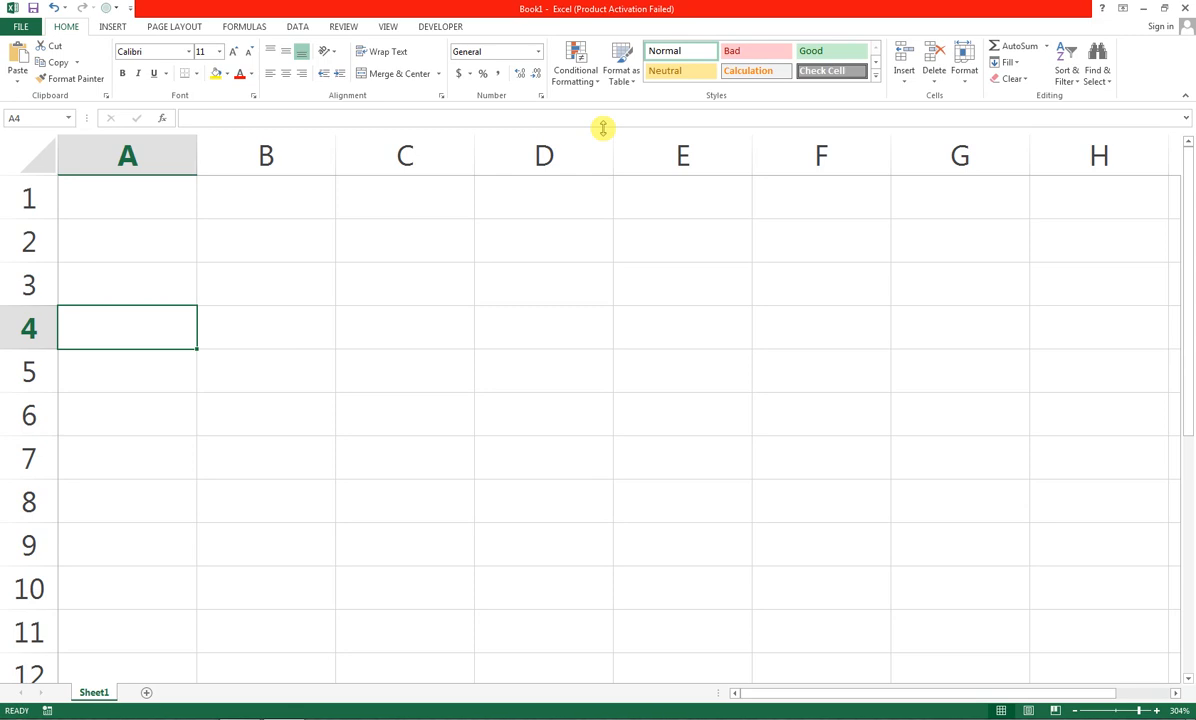
pyautogui.write('custome')
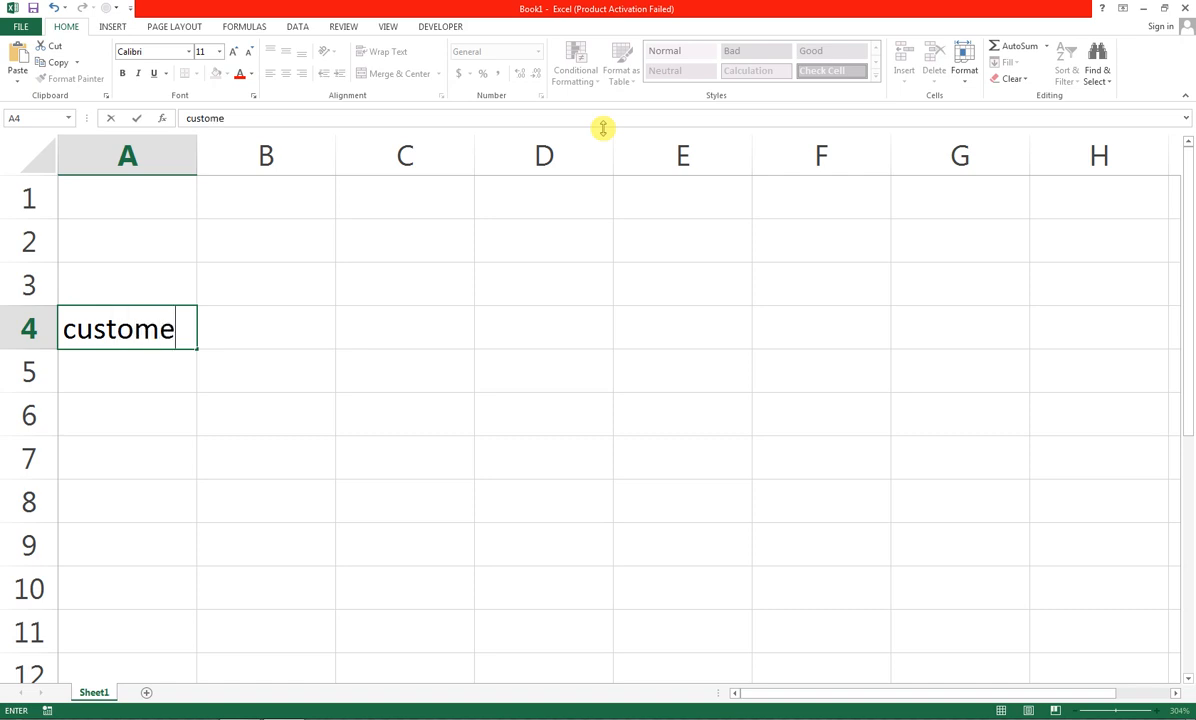
pyautogui.write('r name')
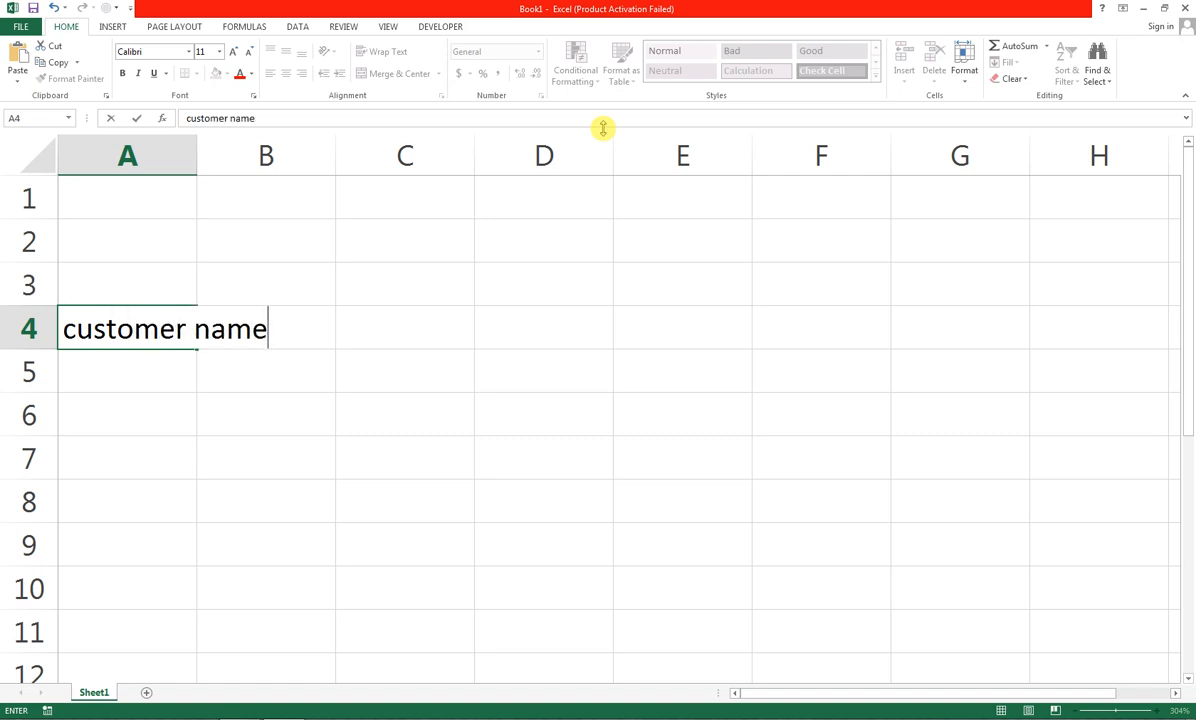
pyautogui.hotkey('ctrl', 'Return')
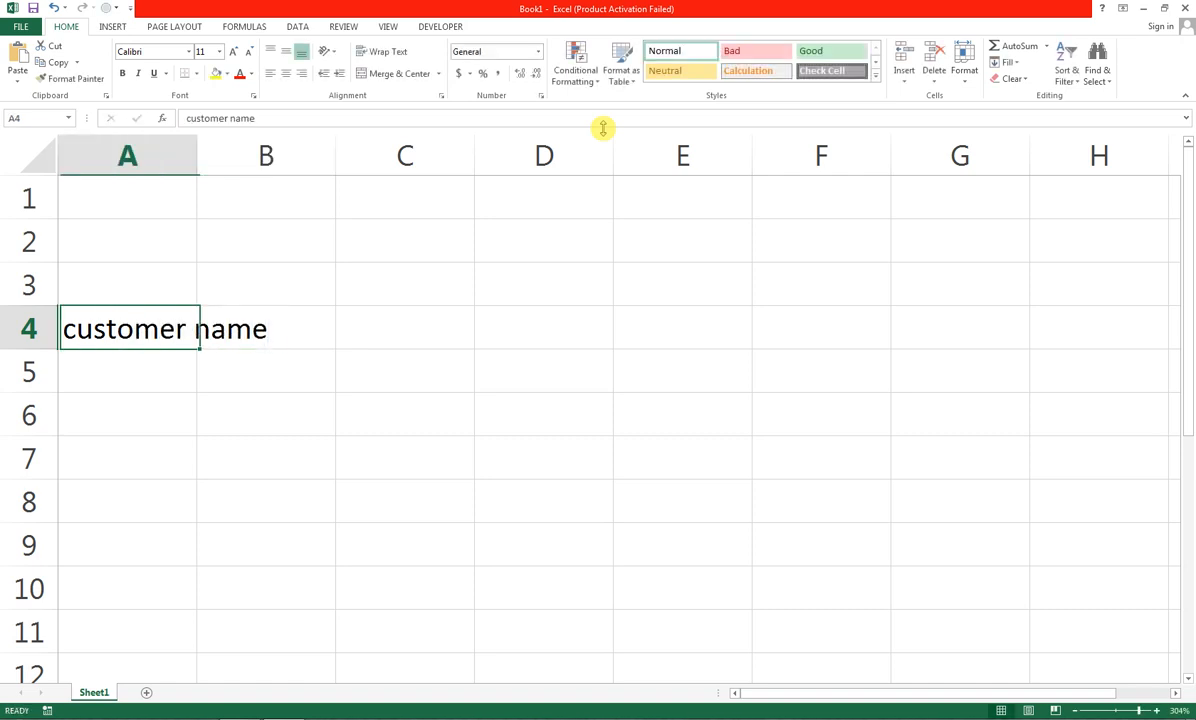
pyautogui.press('Delete')
# Enter the first column heading across two cells, CUSTOMER in A4 and NAME in A5.
pyautogui.write('CU')
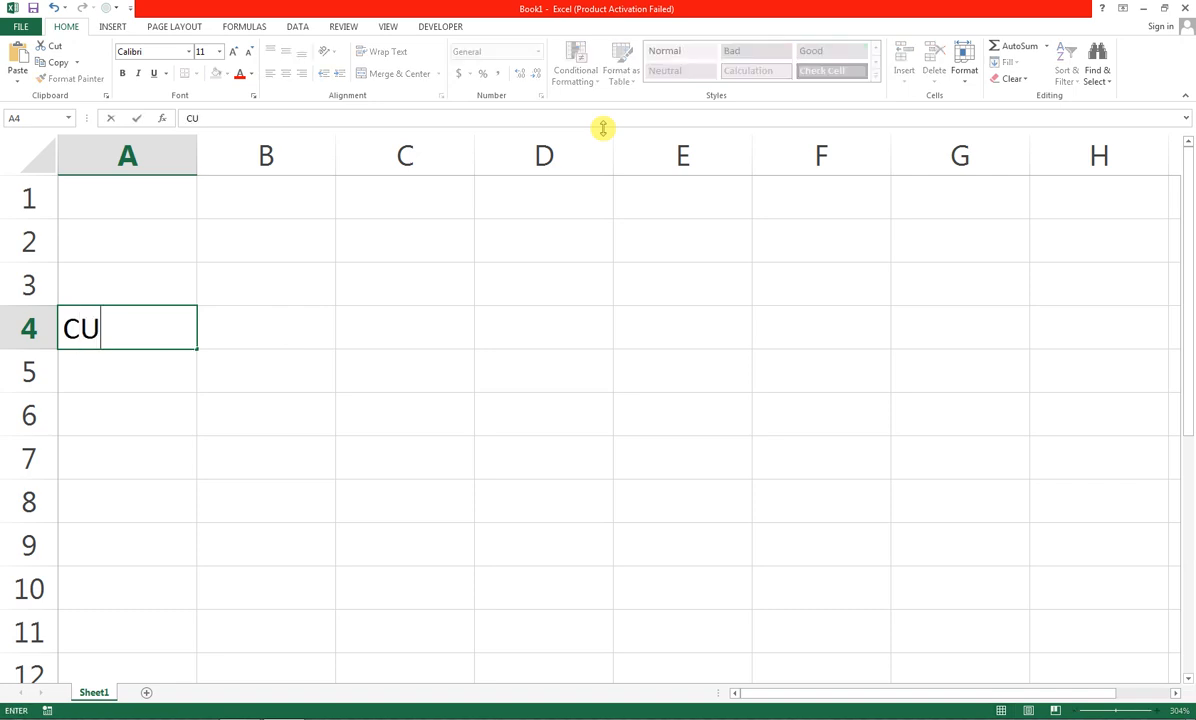
pyautogui.write('STOMER')
pyautogui.press('Return')
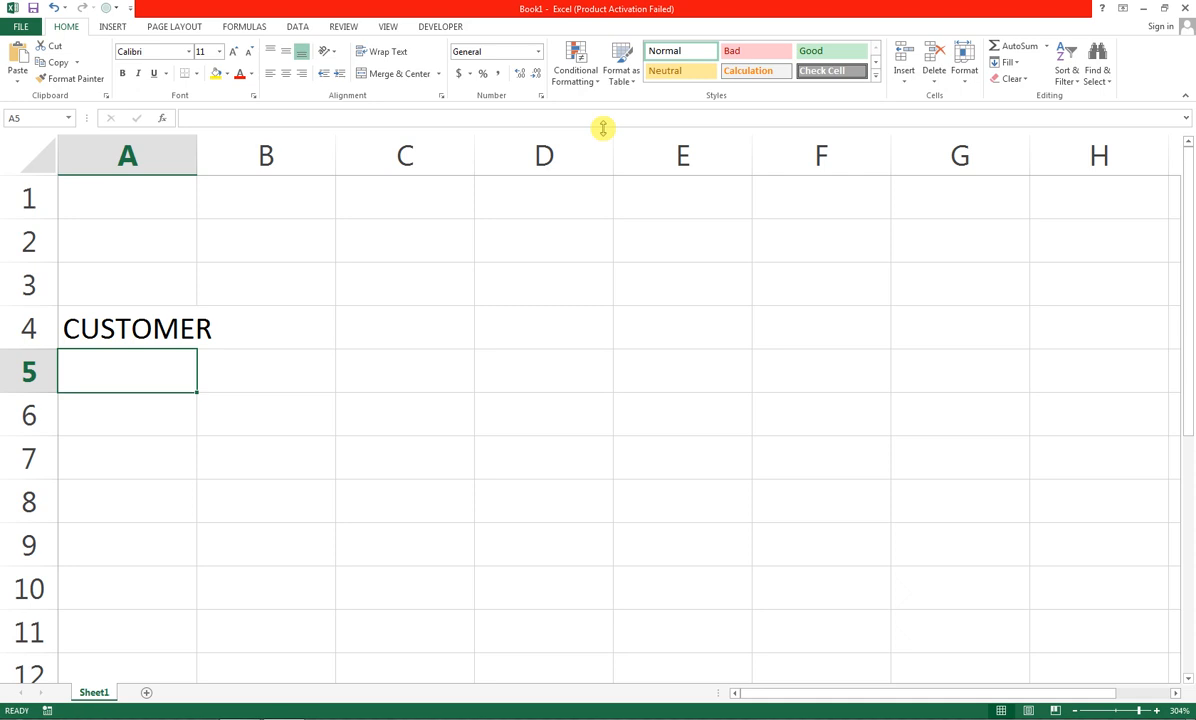
pyautogui.write('NMAE')
pyautogui.press('Tab')
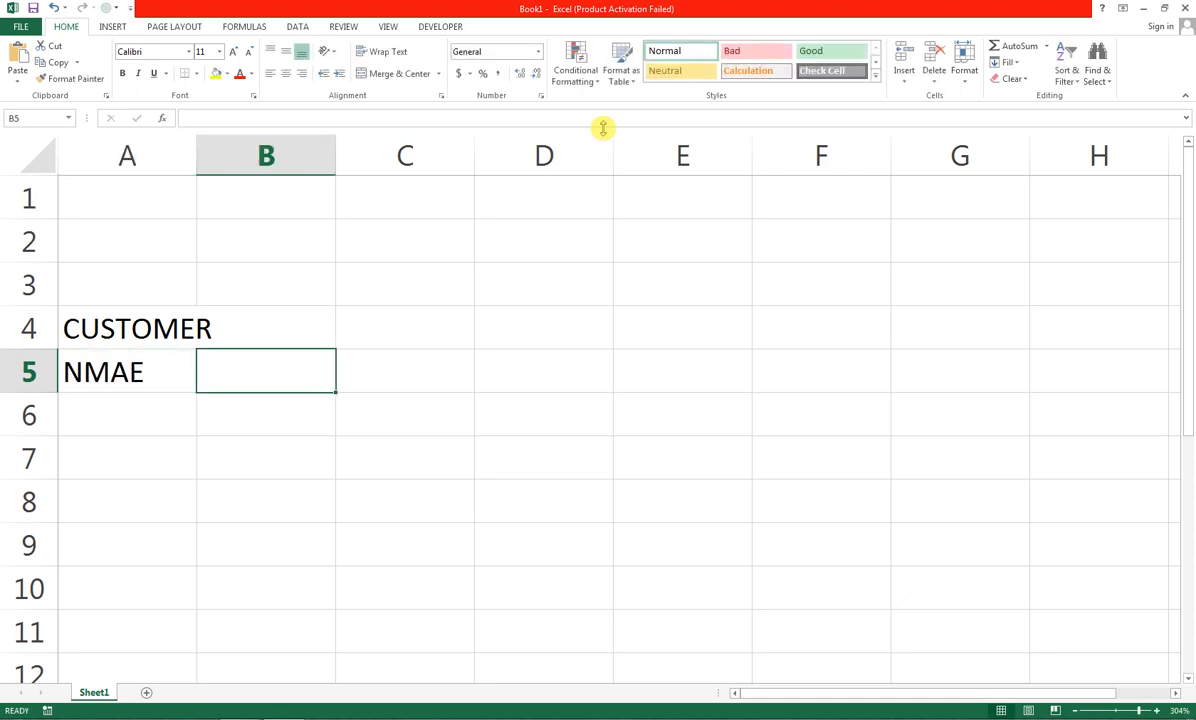
pyautogui.hotkey('shift', 'Tab')
pyautogui.write('NAME')
pyautogui.press('Tab')
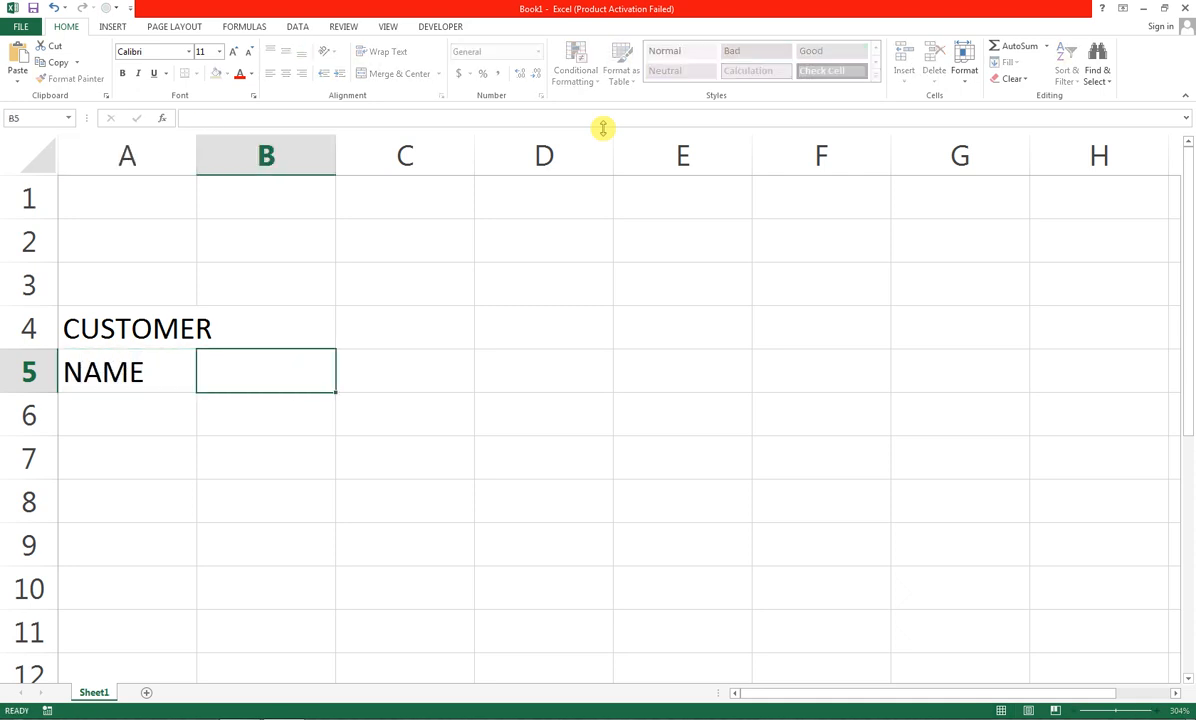
# Enter the second column heading over three cells: CURRENT in B3, UNDER 30 in B4 and DAYS in B5.
pyautogui.press('Up')
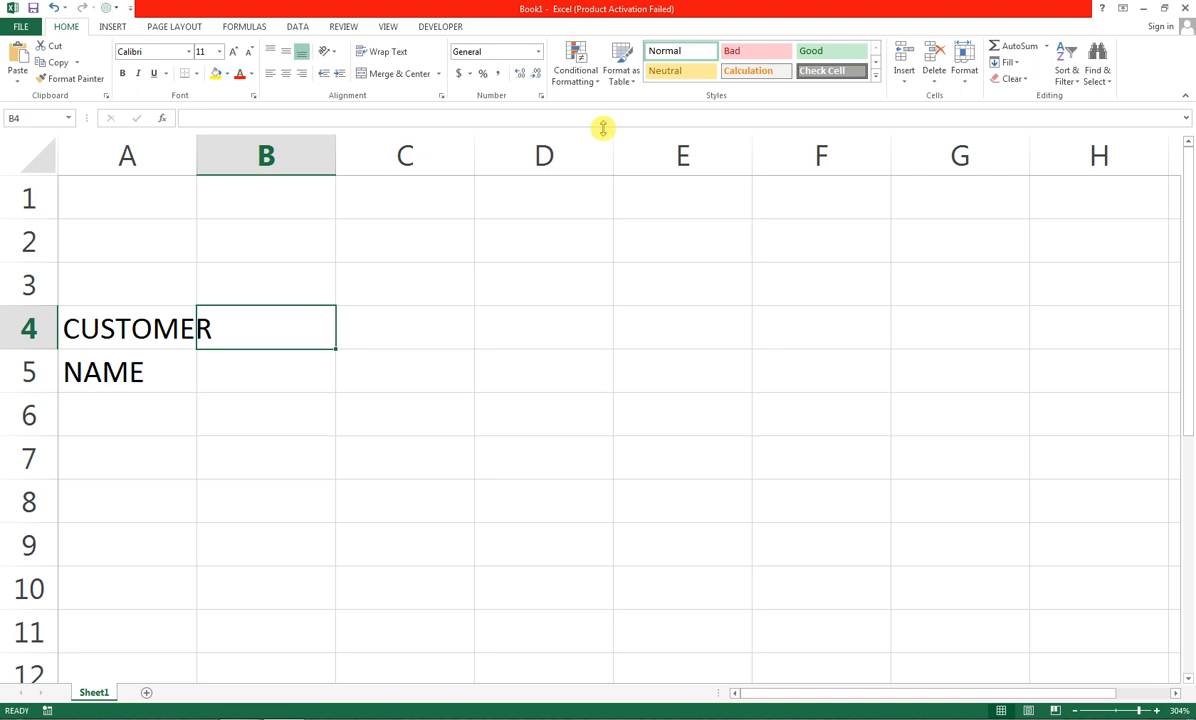
pyautogui.press('Up')
pyautogui.write('CU')
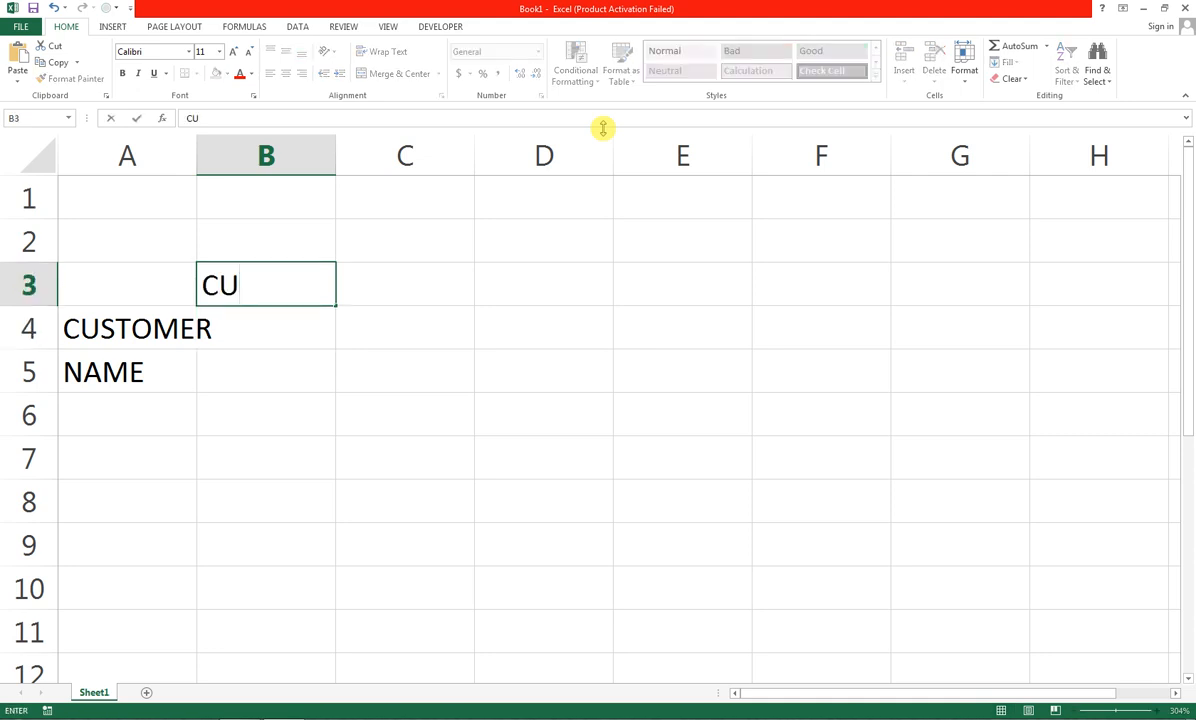
pyautogui.write('RRENT')
pyautogui.press('Return')
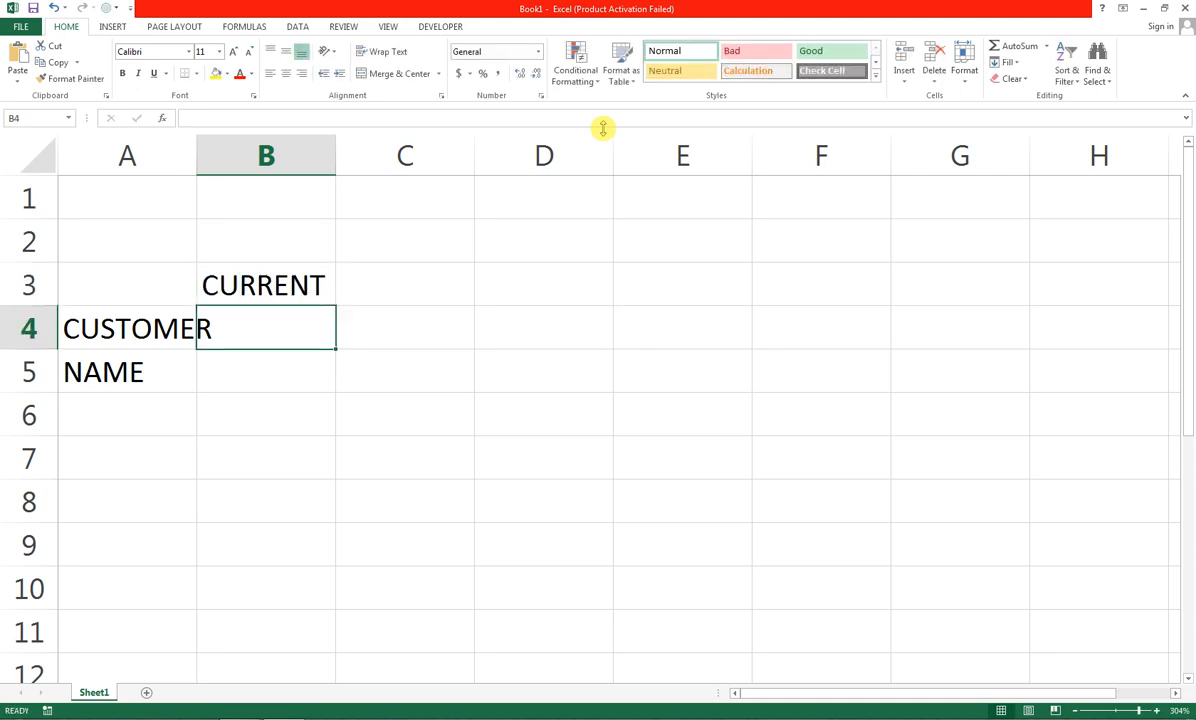
pyautogui.write('UNDE')
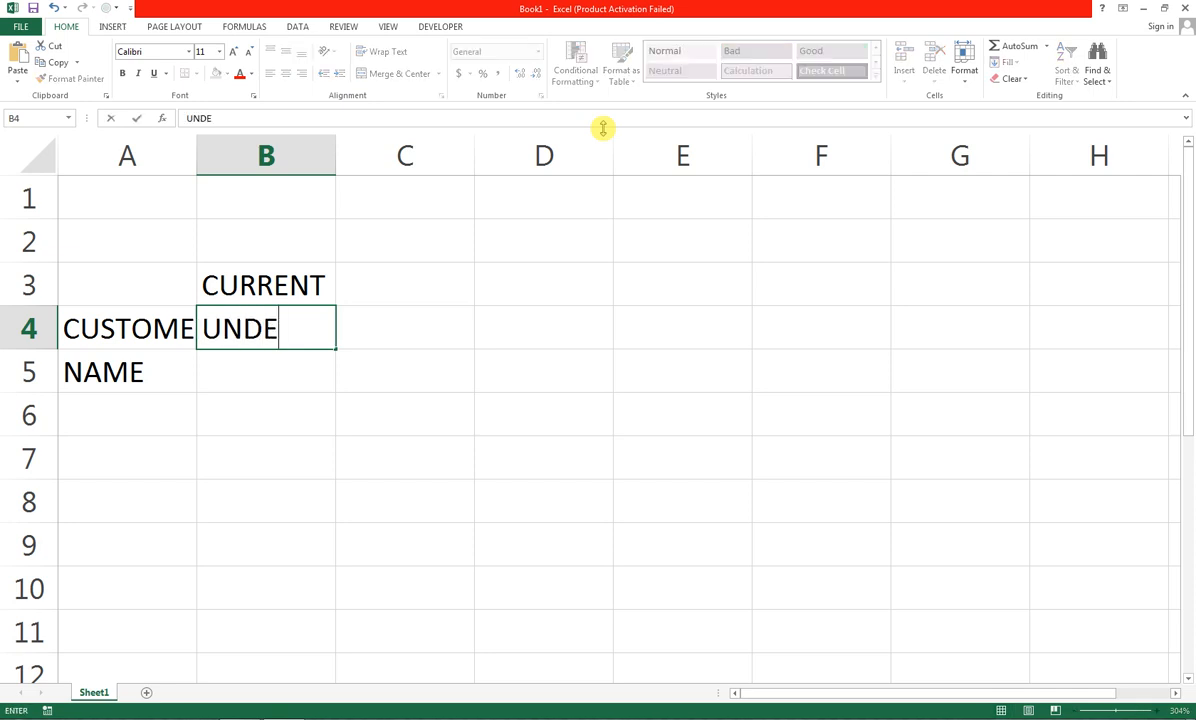
pyautogui.write('R 2')
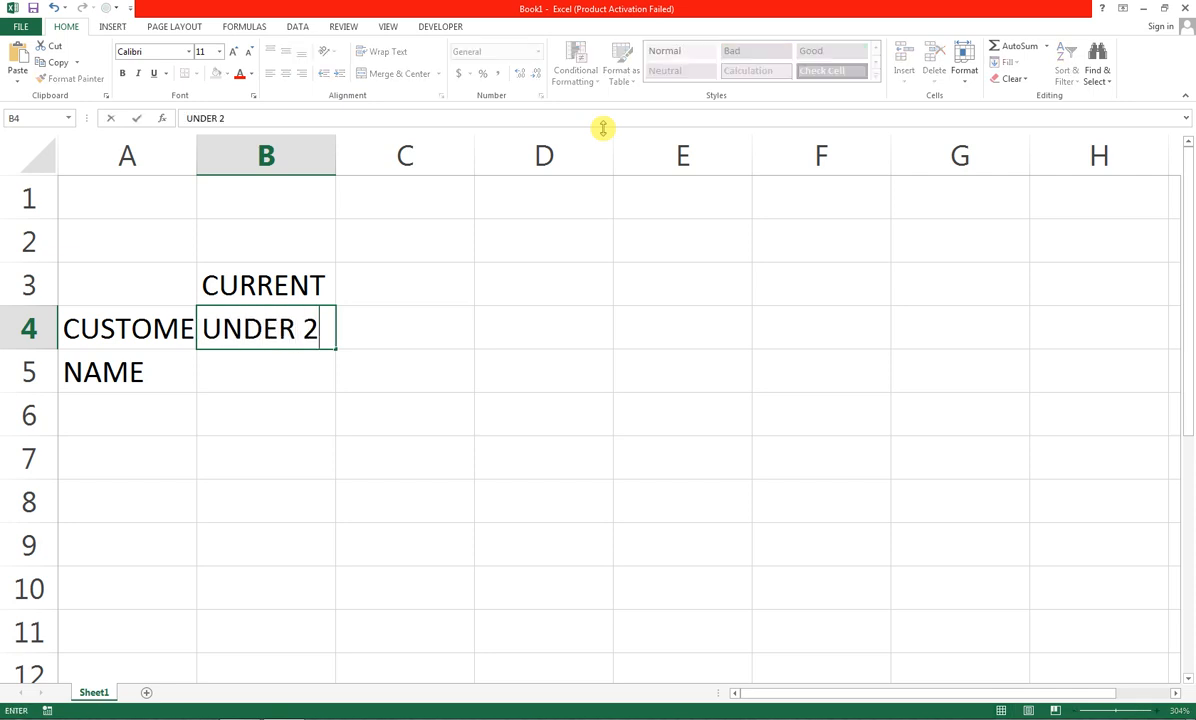
pyautogui.press('BackSpace')
pyautogui.write('30')
pyautogui.press('Return')
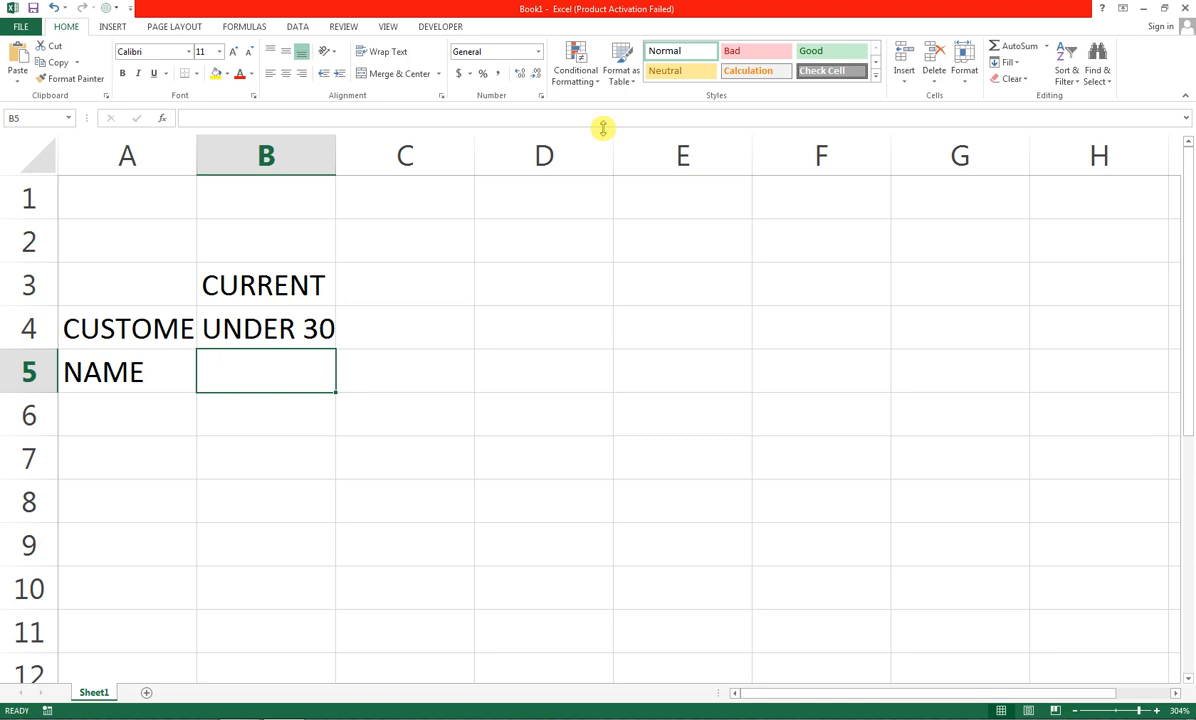
pyautogui.write('DAYS')
pyautogui.press('Tab')
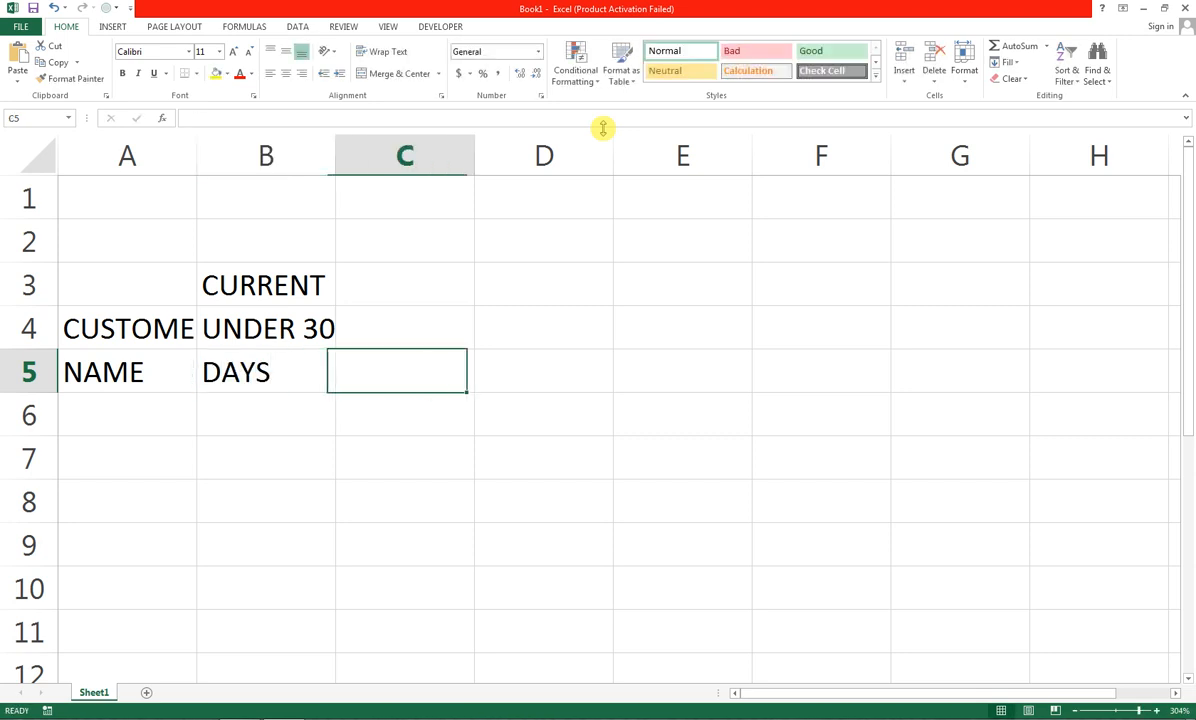
# Enter the third column heading, 30 TO 60 in C4 and DAYS in C5.
pyautogui.press('Up')
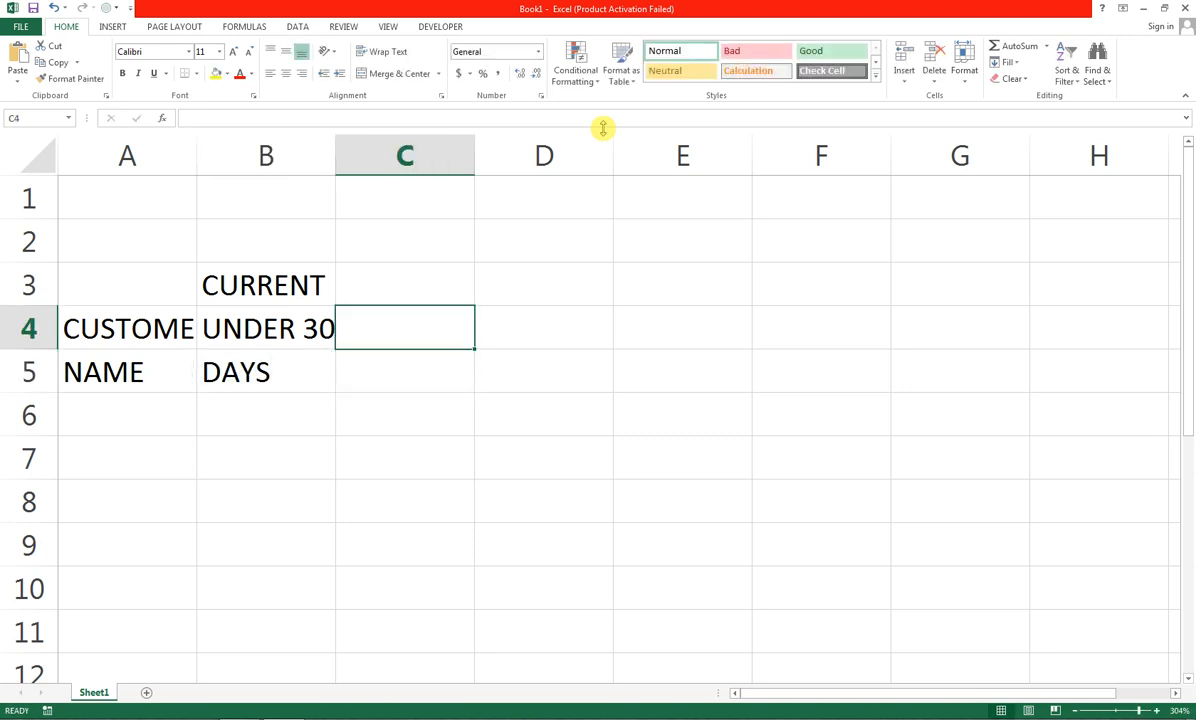
pyautogui.write('30 TO')
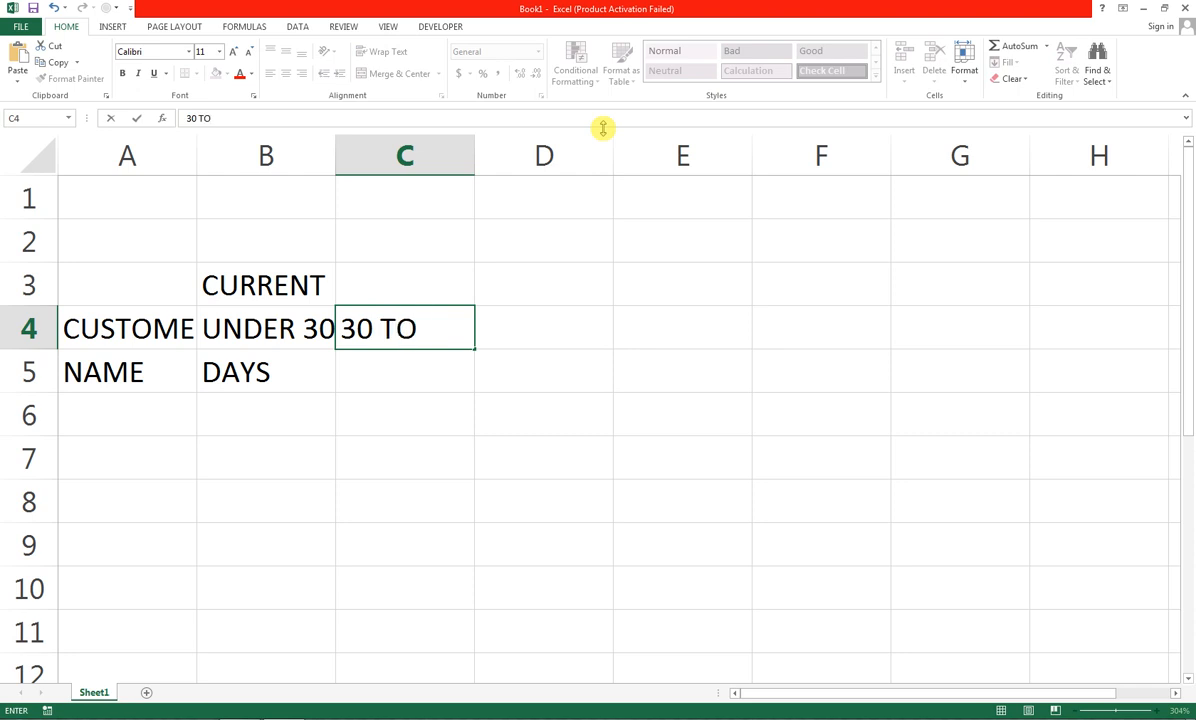
pyautogui.write(' 60')
pyautogui.press('Return')
pyautogui.write('DAY')
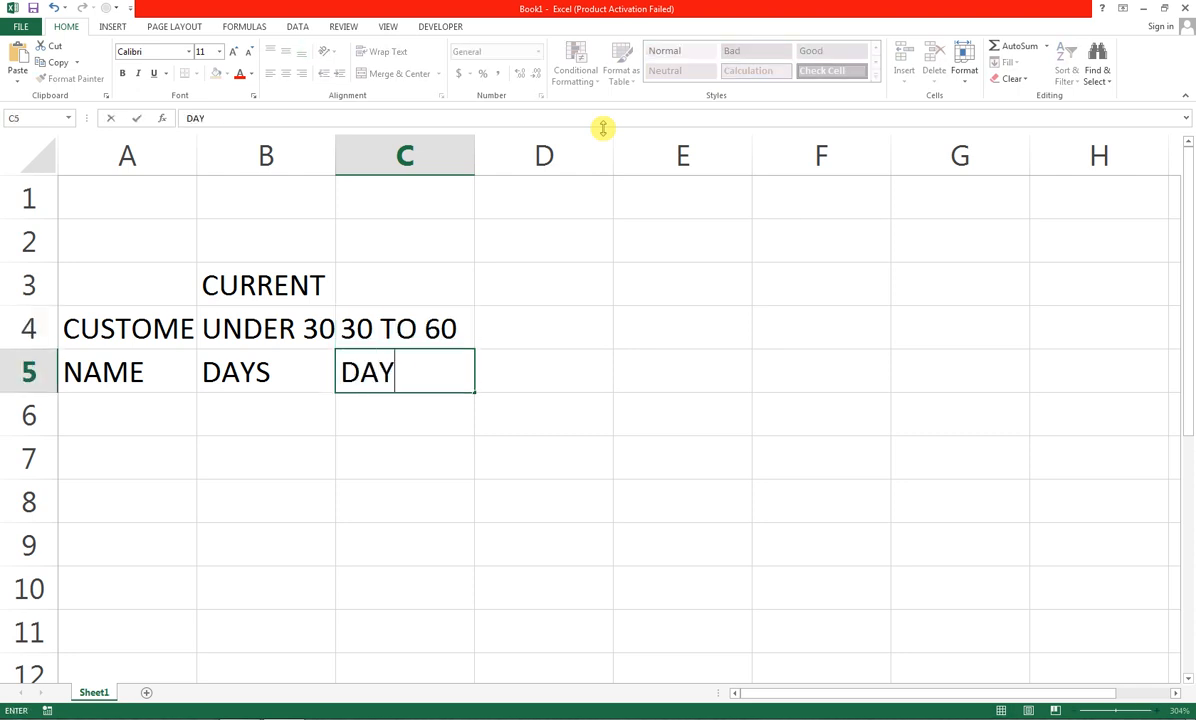
pyautogui.write('S')
pyautogui.press('Tab')
# Enter the fourth column heading, 60 TO 90 in D4 and DAYS in D5.
pyautogui.press('Up')
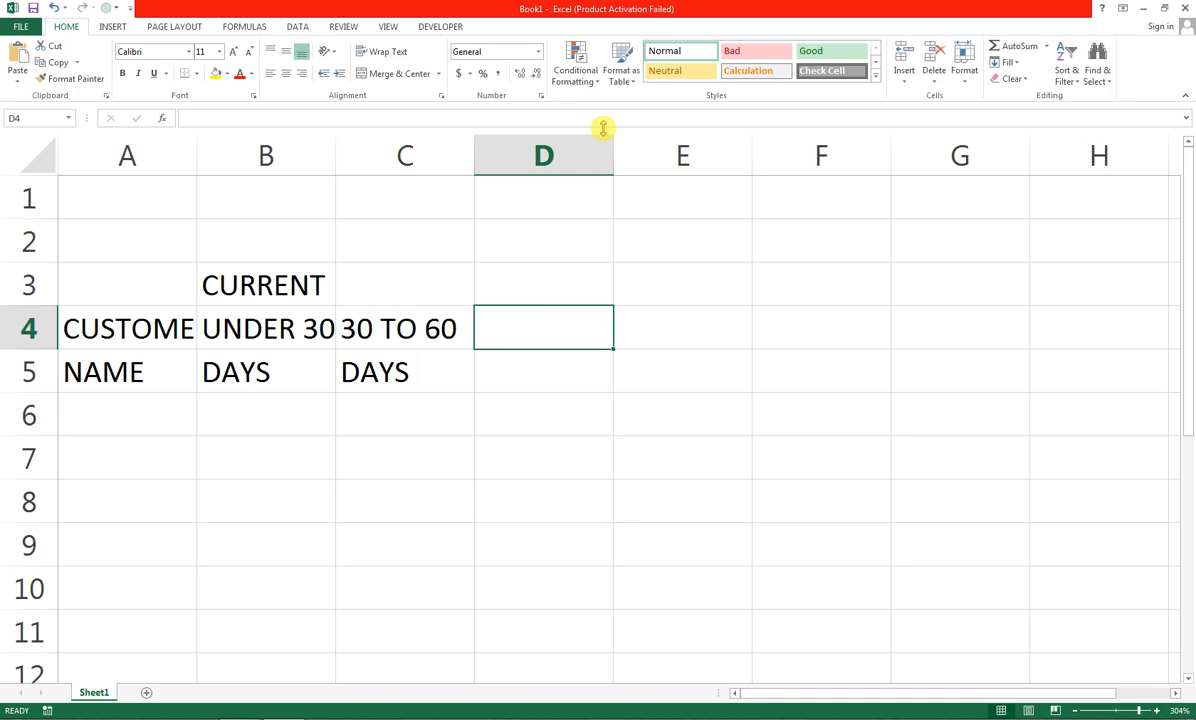
pyautogui.press('Left')
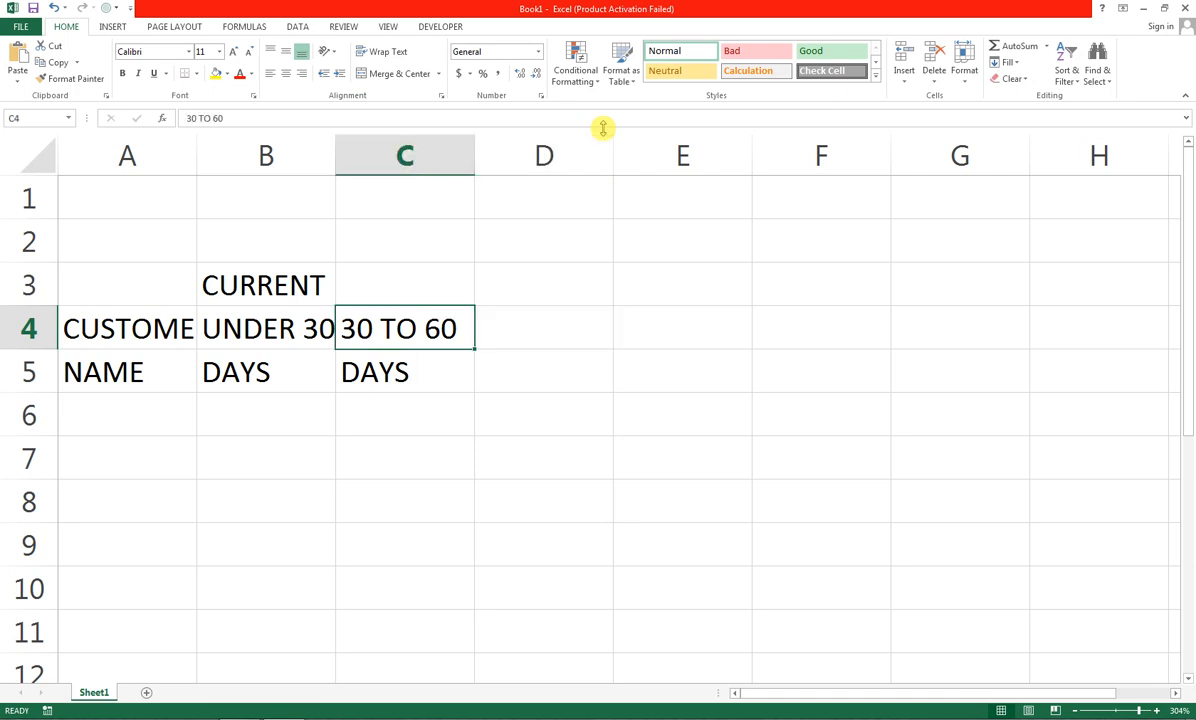
pyautogui.press('Right')
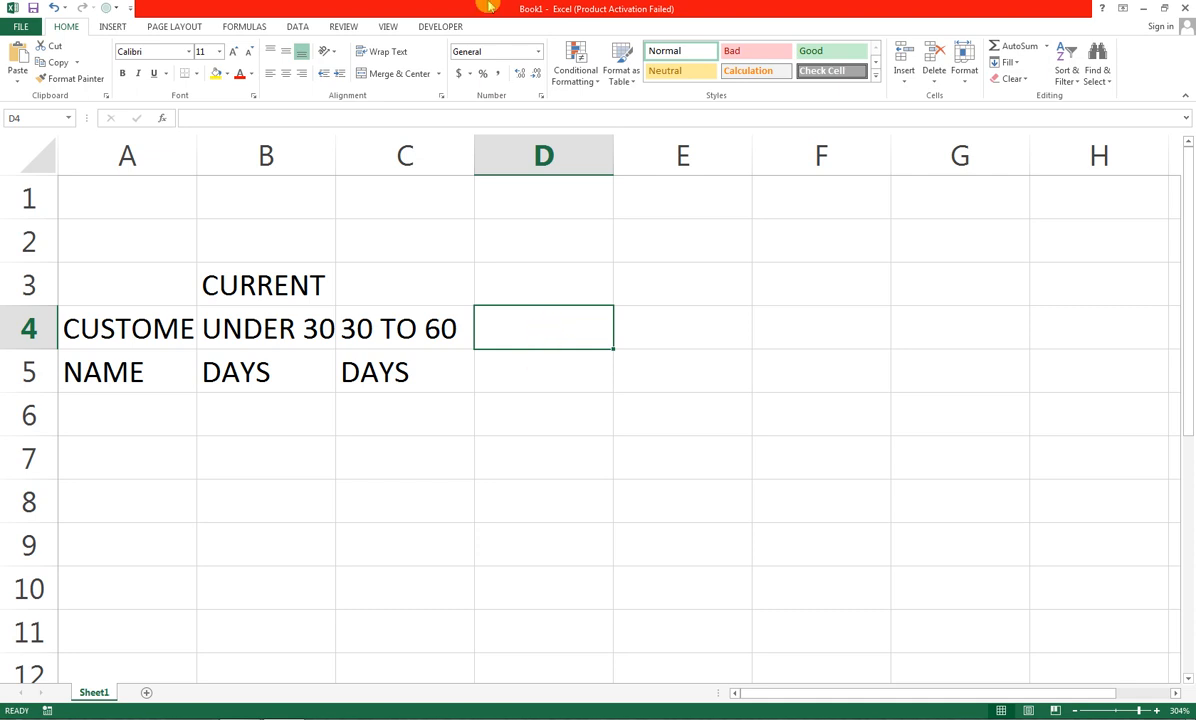
pyautogui.write('60 TO ')
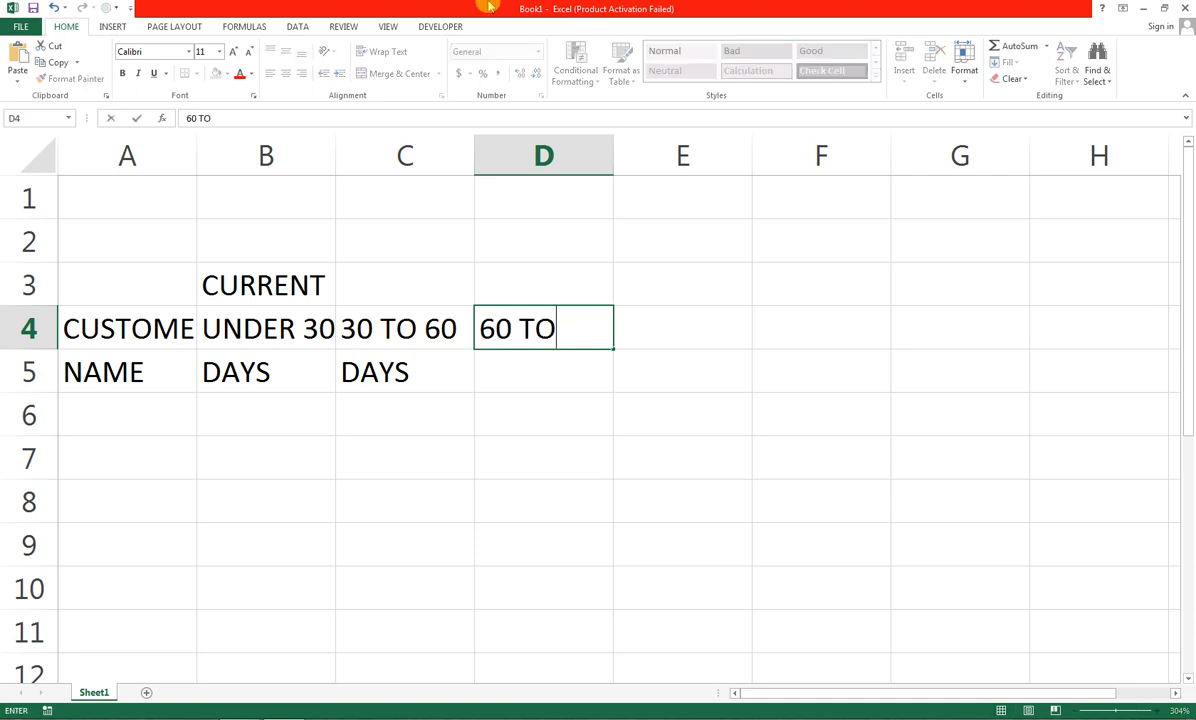
pyautogui.write('90')
pyautogui.press('Return')
pyautogui.write('DAYS')
pyautogui.press('Tab')
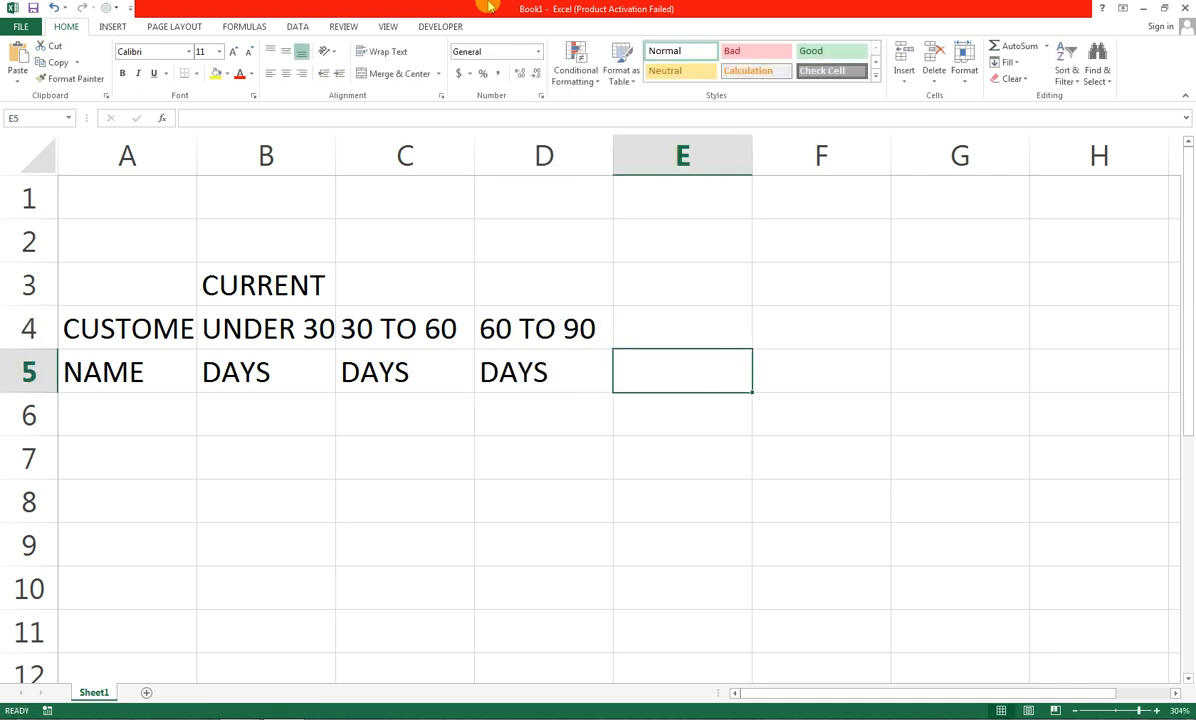
# Enter the fifth column heading, OVER 90 in E4 and DAYS in E5.
pyautogui.press('Up')
pyautogui.write('O')
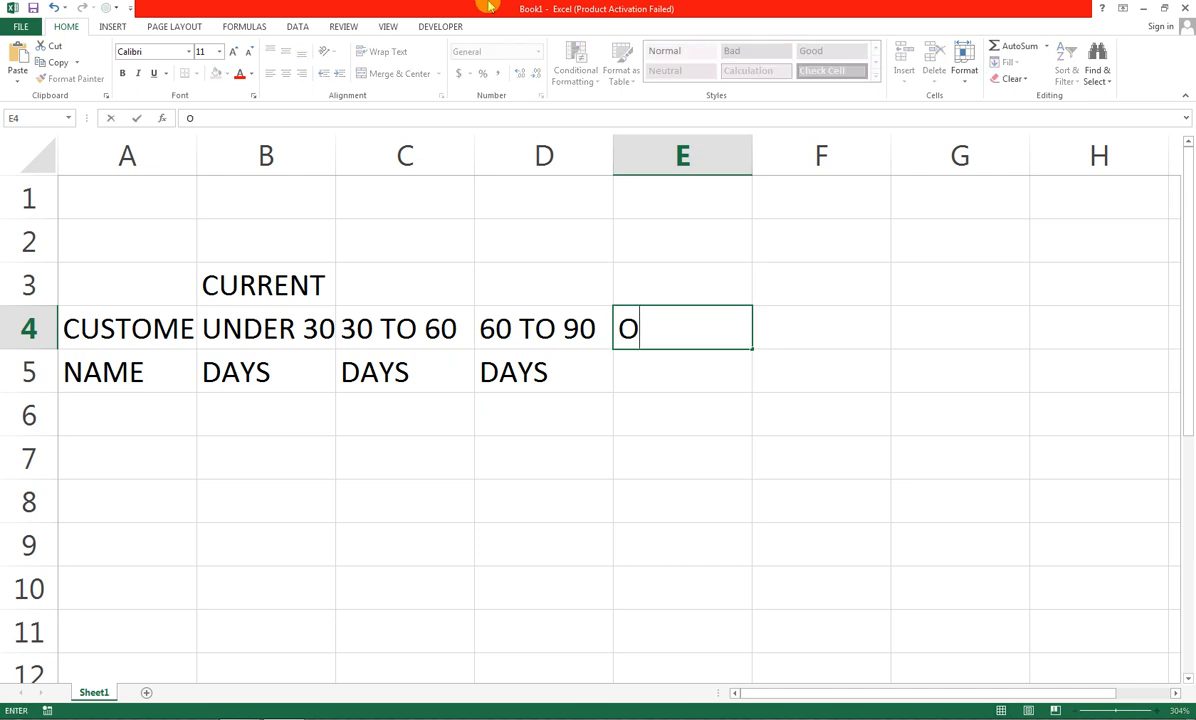
pyautogui.write('VER 90')
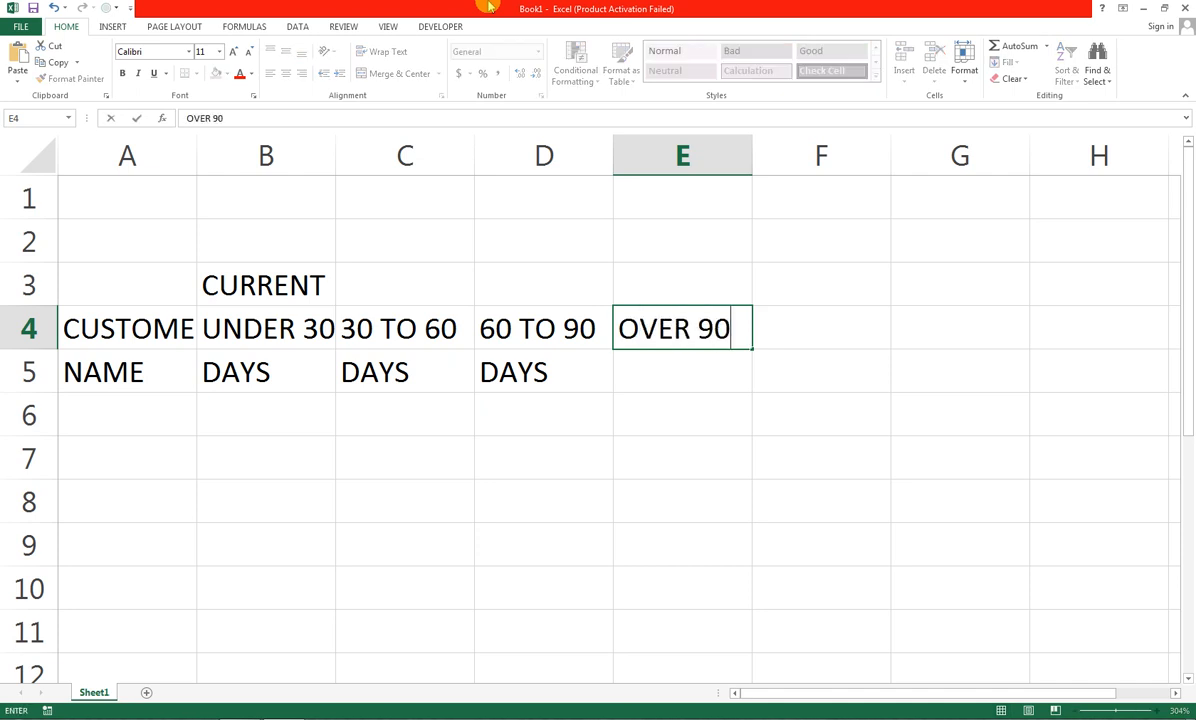
pyautogui.hotkey('ctrl', 'Return')
pyautogui.press('Down')
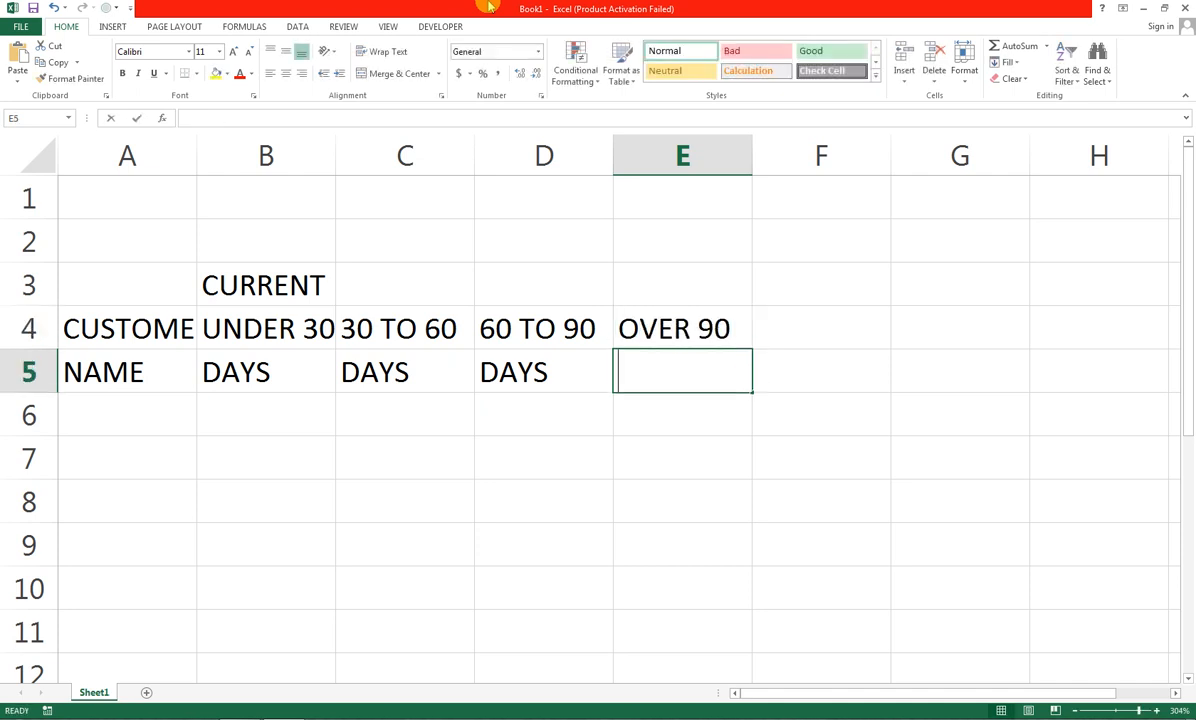
pyautogui.write('DAYS')
pyautogui.press('Tab')
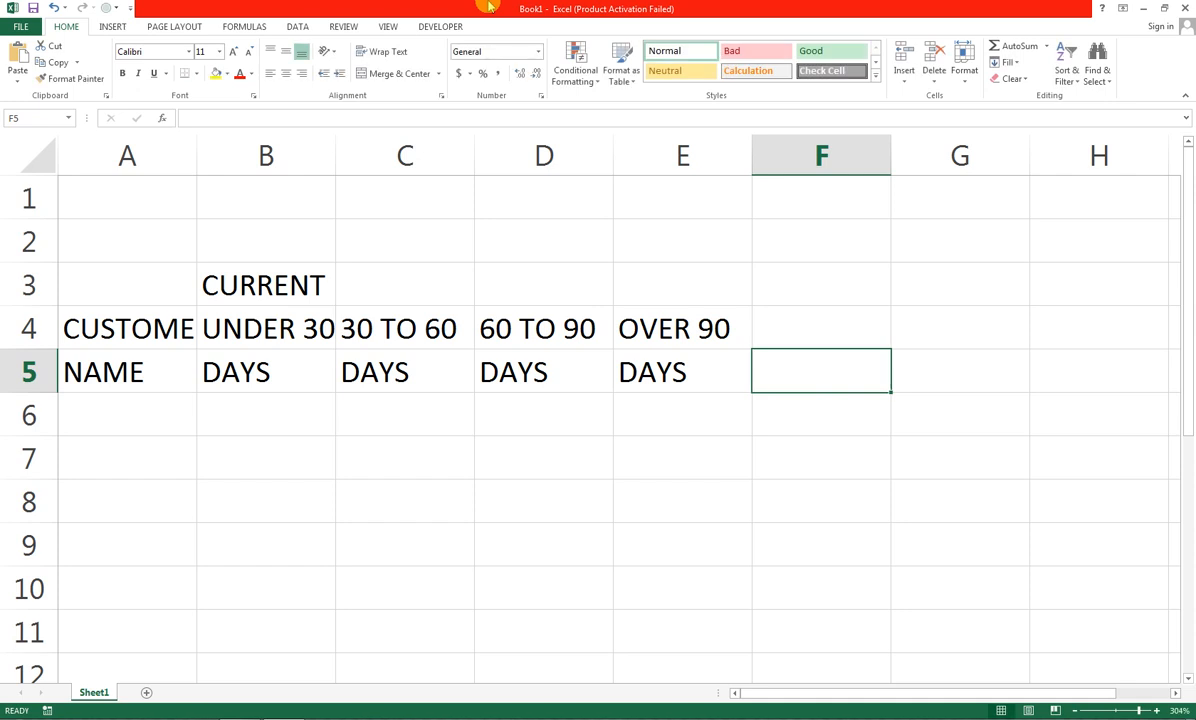
# Enter the last column heading, TOTAL in F4 and DAYS in F5.
pyautogui.press('Up')
pyautogui.write('TTOAL')
pyautogui.press('BackSpace')
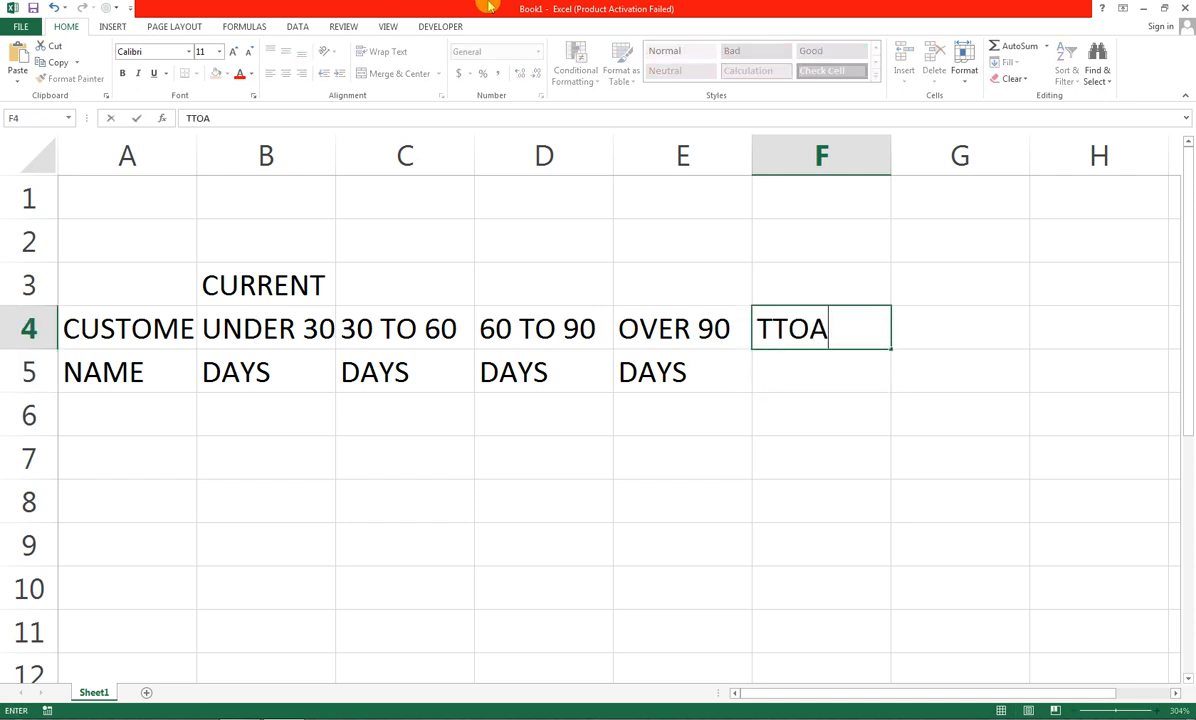
pyautogui.press('BackSpace')
pyautogui.press('BackSpace')
pyautogui.press('BackSpace')
pyautogui.write('OTAL')
pyautogui.press('Return')
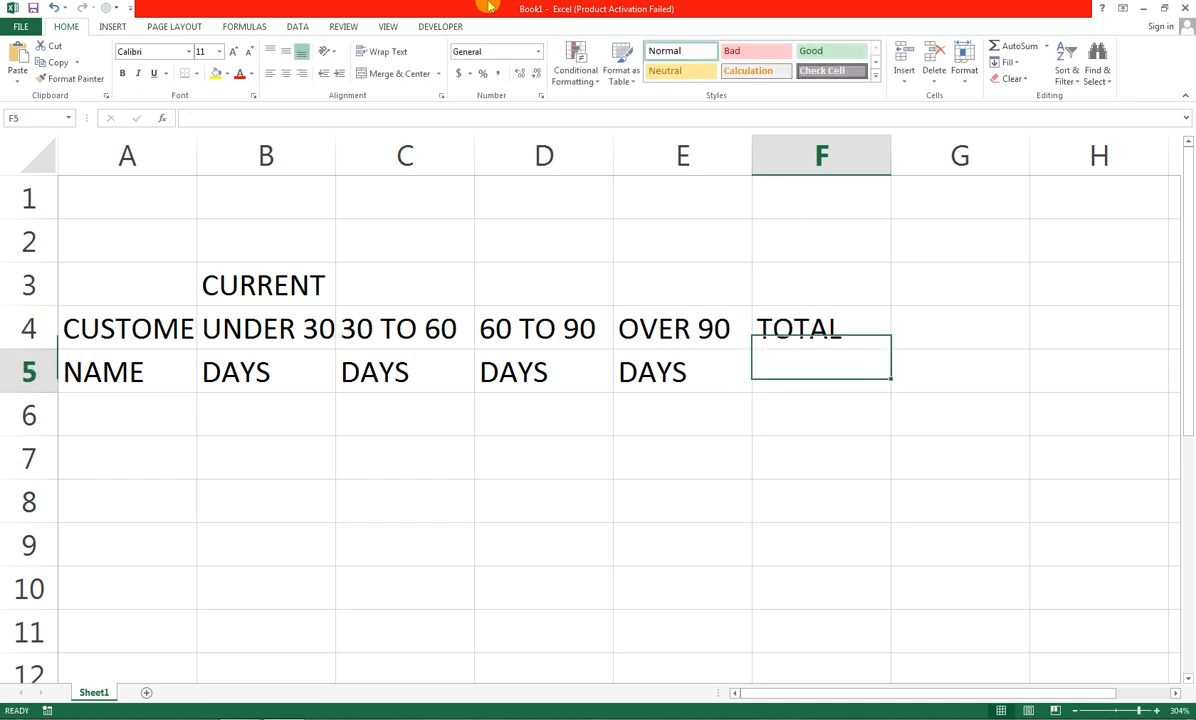
pyautogui.write('DAYS')
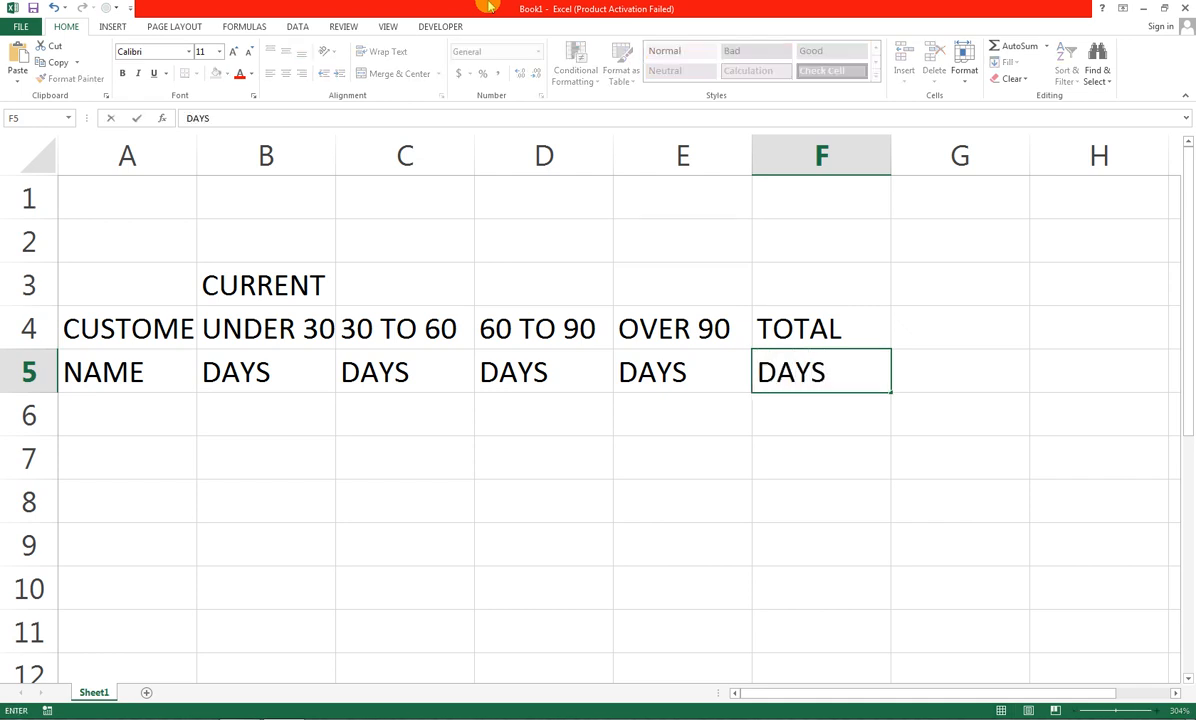
pyautogui.press('Return')
# Widen column A to fit the CUSTOMER heading.
pyautogui.press('Down')
pyautogui.press('Left')
pyautogui.press('Left')
pyautogui.press('Left')
pyautogui.press('Left')
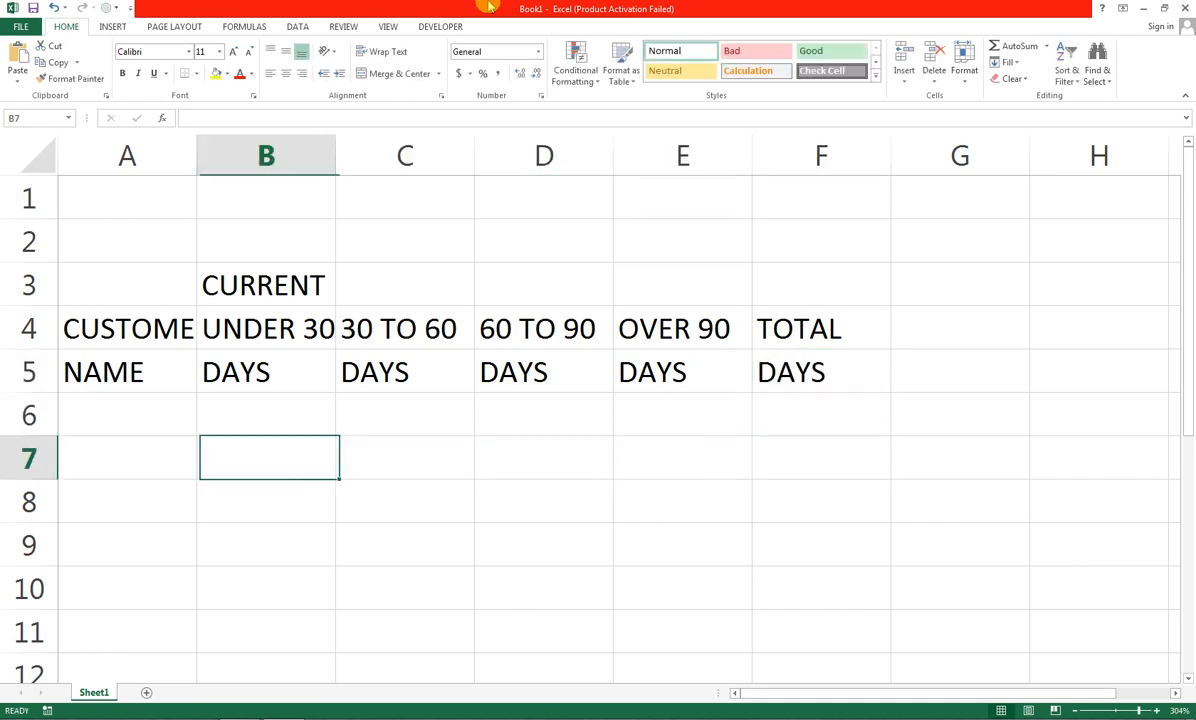
pyautogui.press('Left')
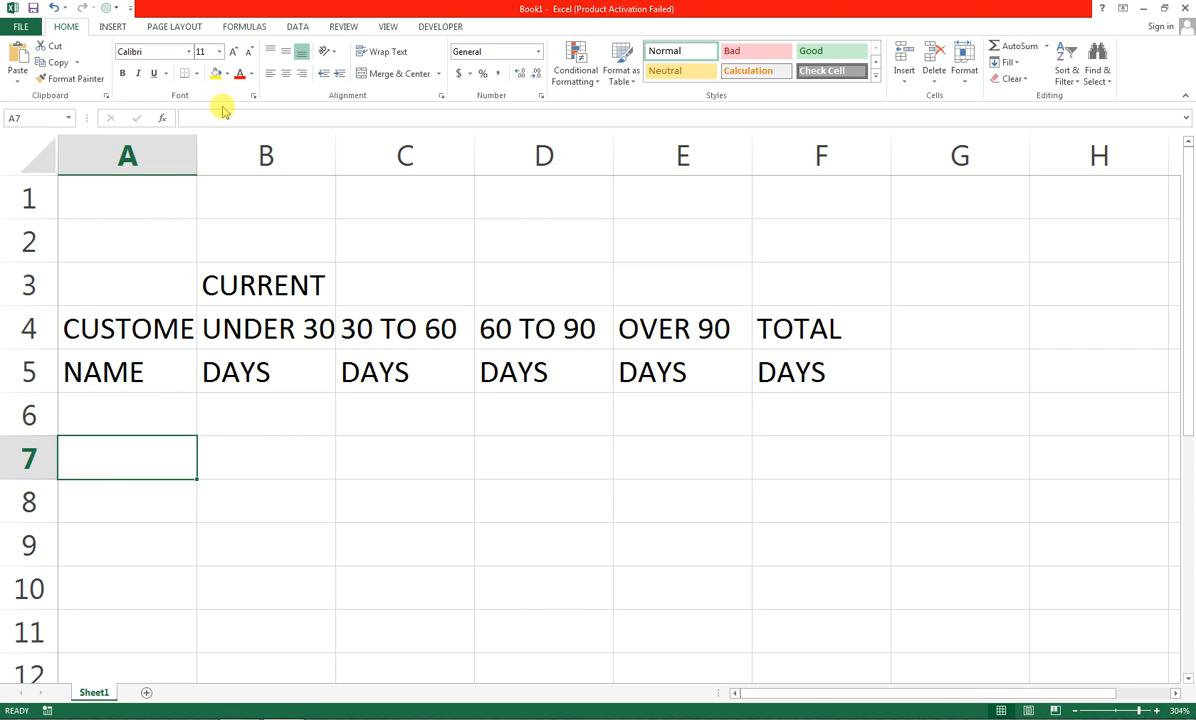
pyautogui.press('Up')
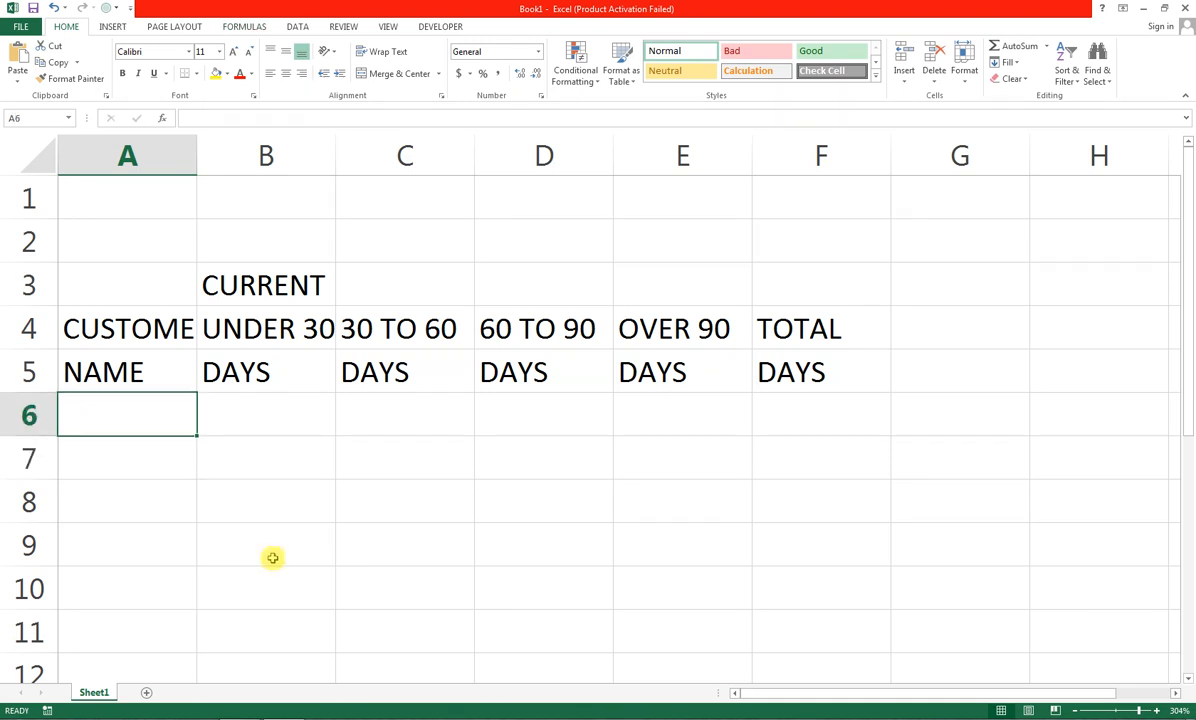
pyautogui.press('Down')
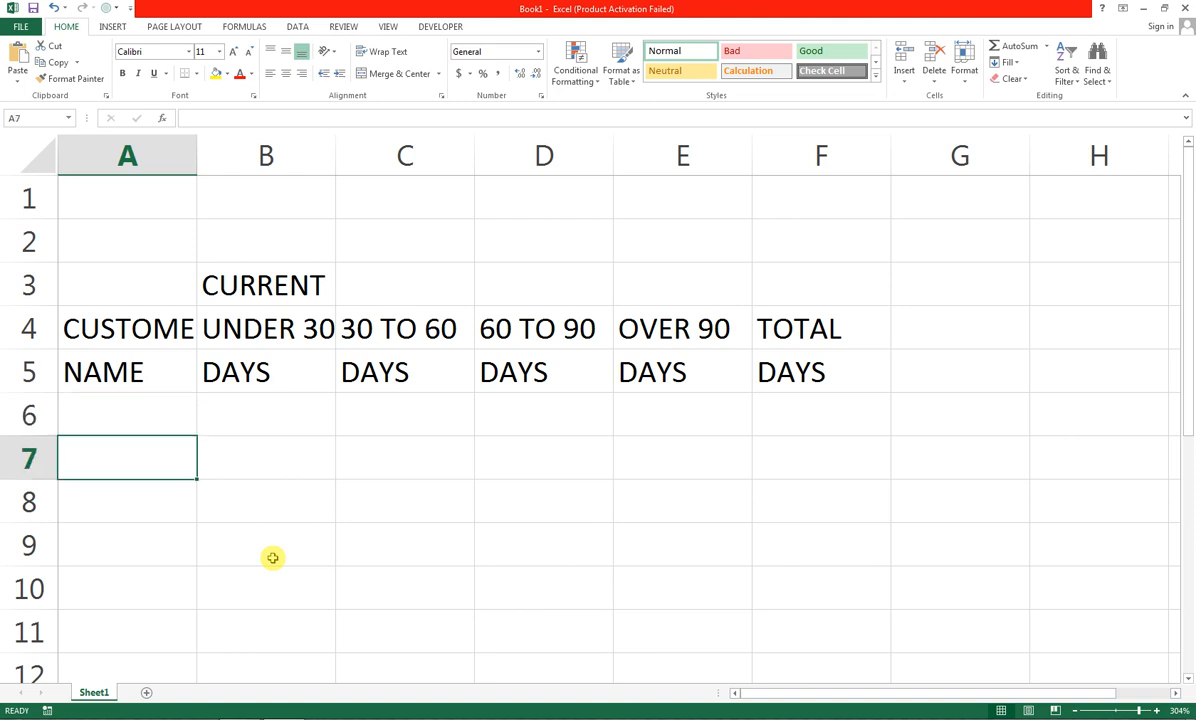
pyautogui.doubleClick(198, 155)
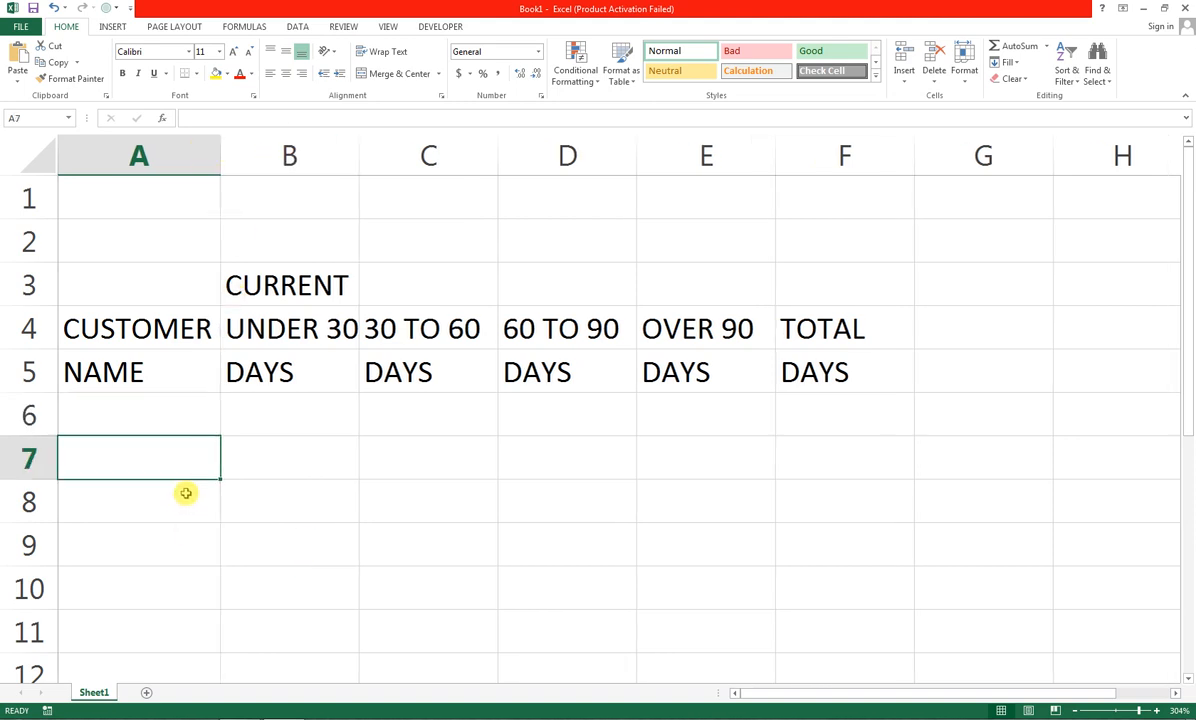
# Enter the first customer's name in A7 and fill the custom list of customer names down to A14.
pyautogui.write('AFTAB')
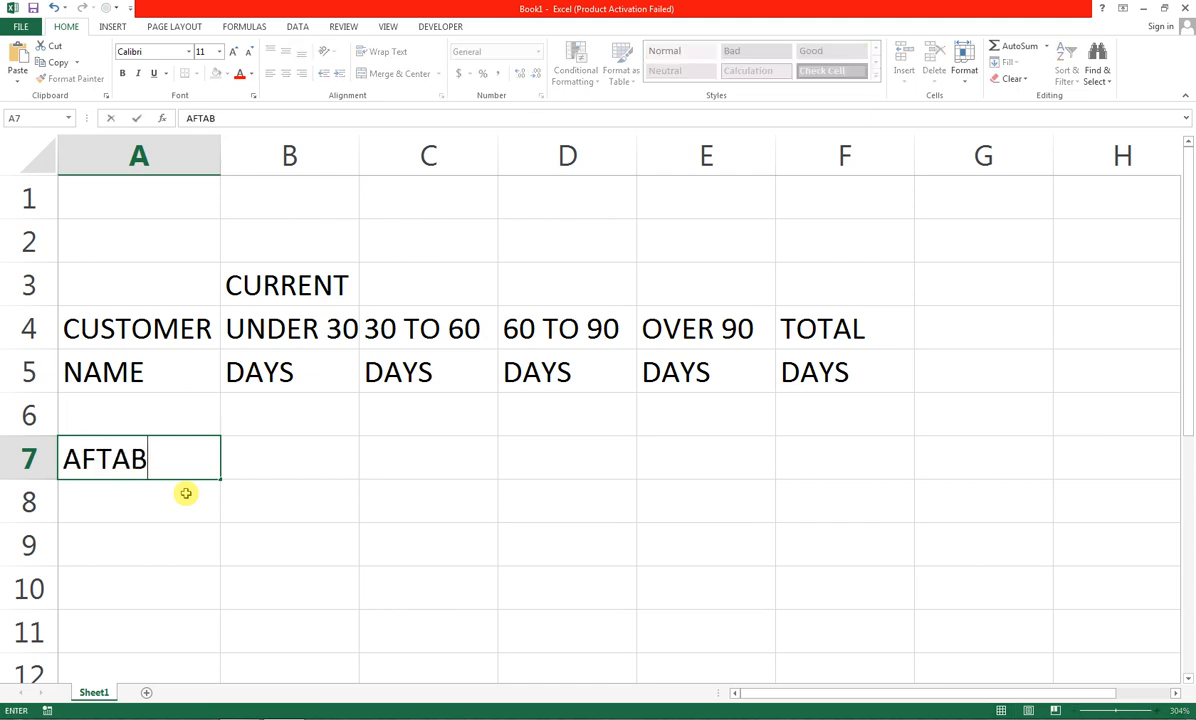
pyautogui.press('Return')
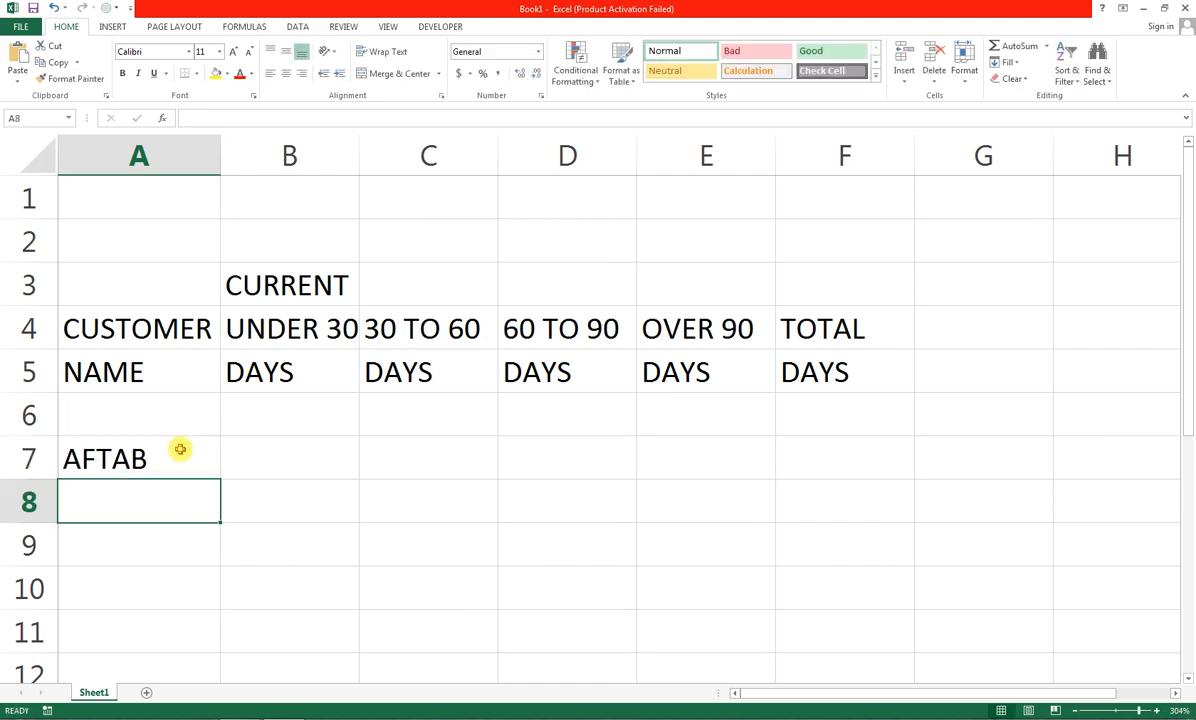
pyautogui.click(180, 455)
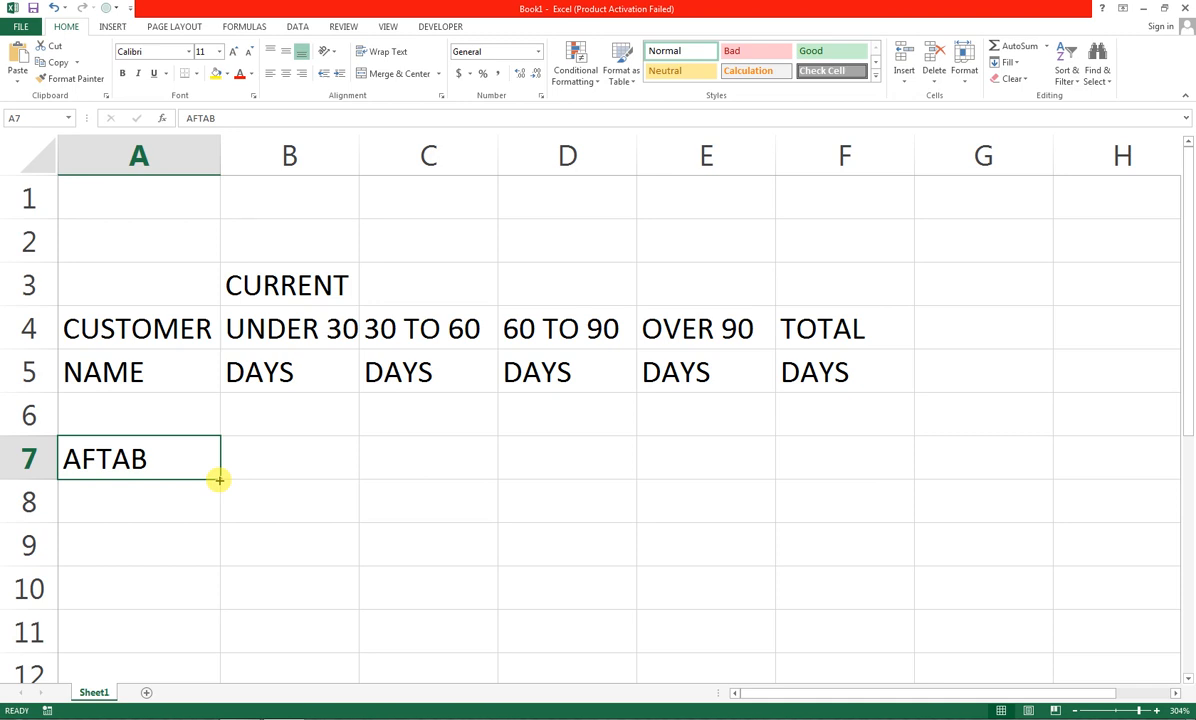
pyautogui.moveTo(219, 480); pyautogui.dragTo(208, 590)
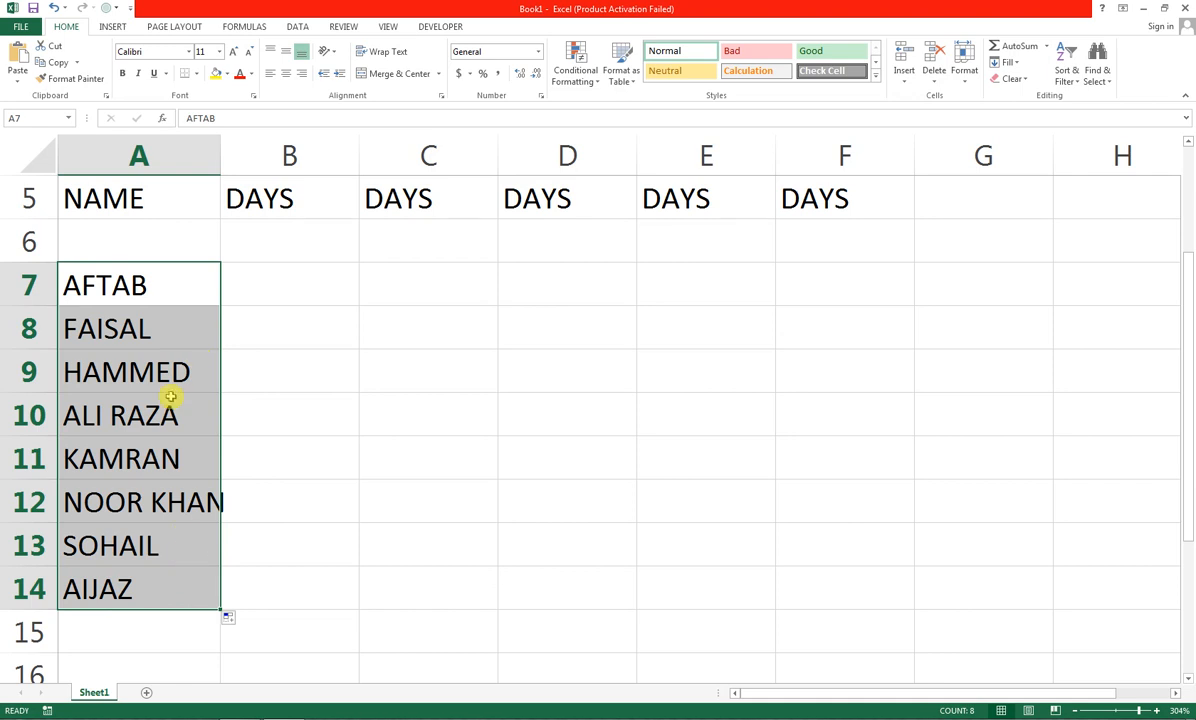
# Enter the first four under-30-days amounts in B7:B10: 55000, 0, 78000 and 45000.
pyautogui.scroll(1, 423, 567)
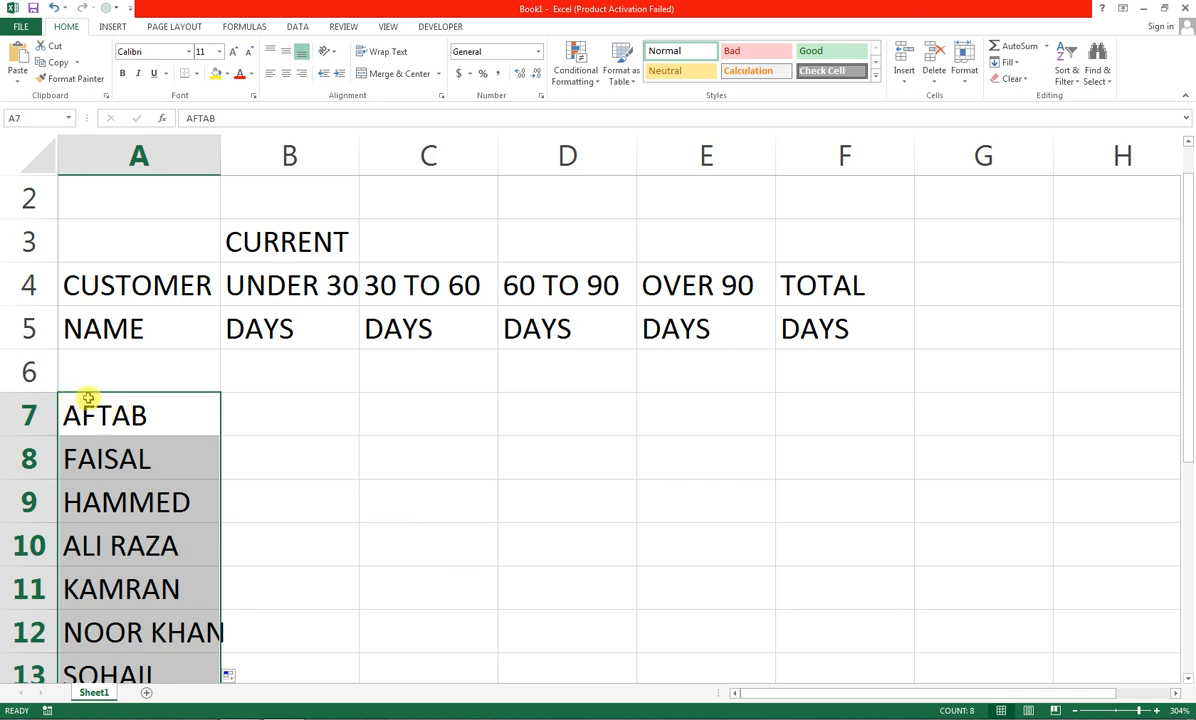
pyautogui.click(292, 416)
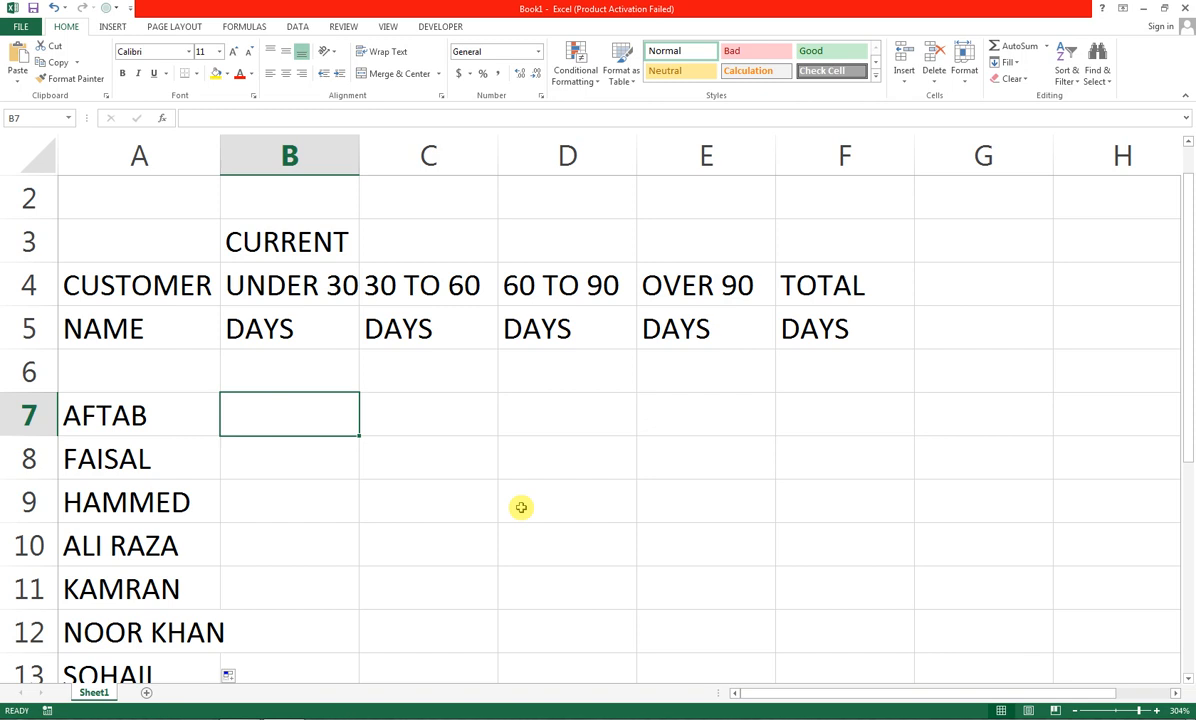
pyautogui.write('55000')
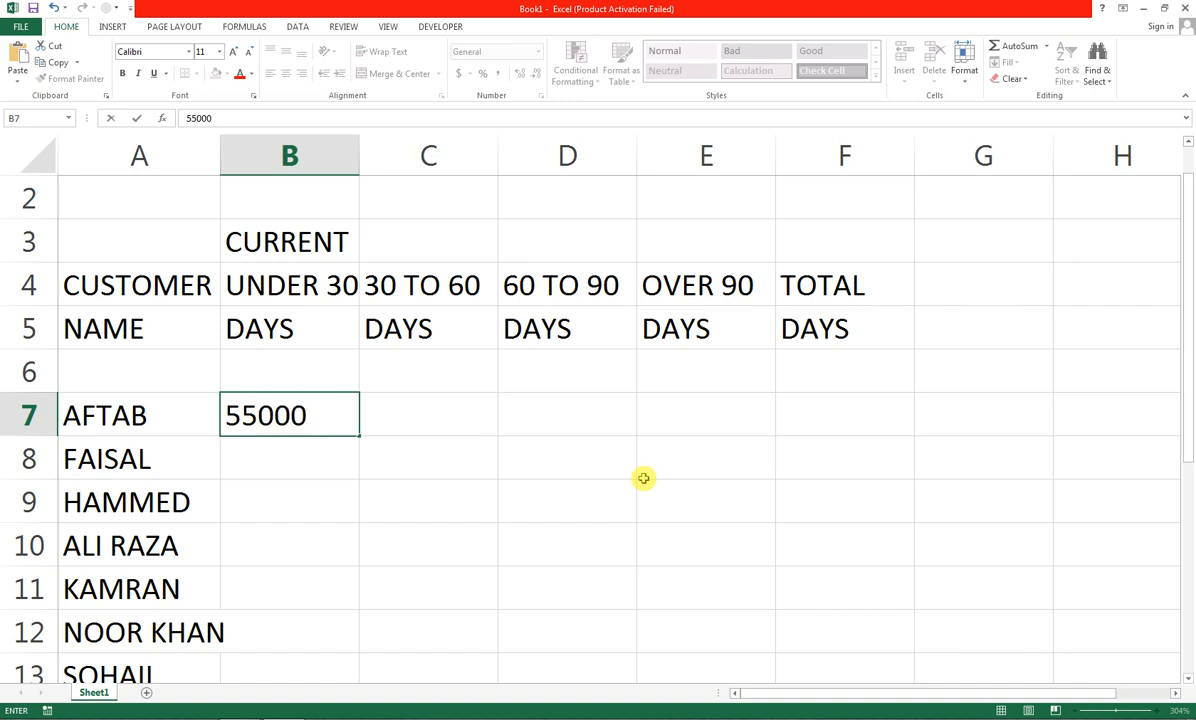
pyautogui.press('Return')
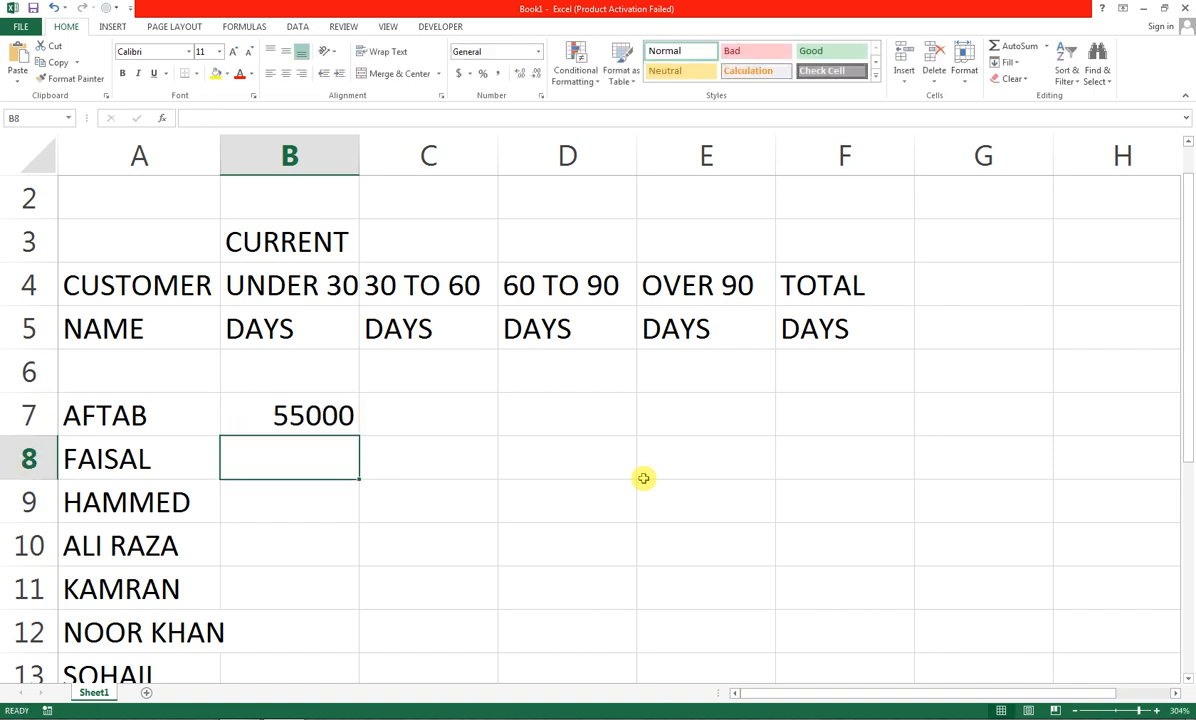
pyautogui.write('0')
pyautogui.press('Return')
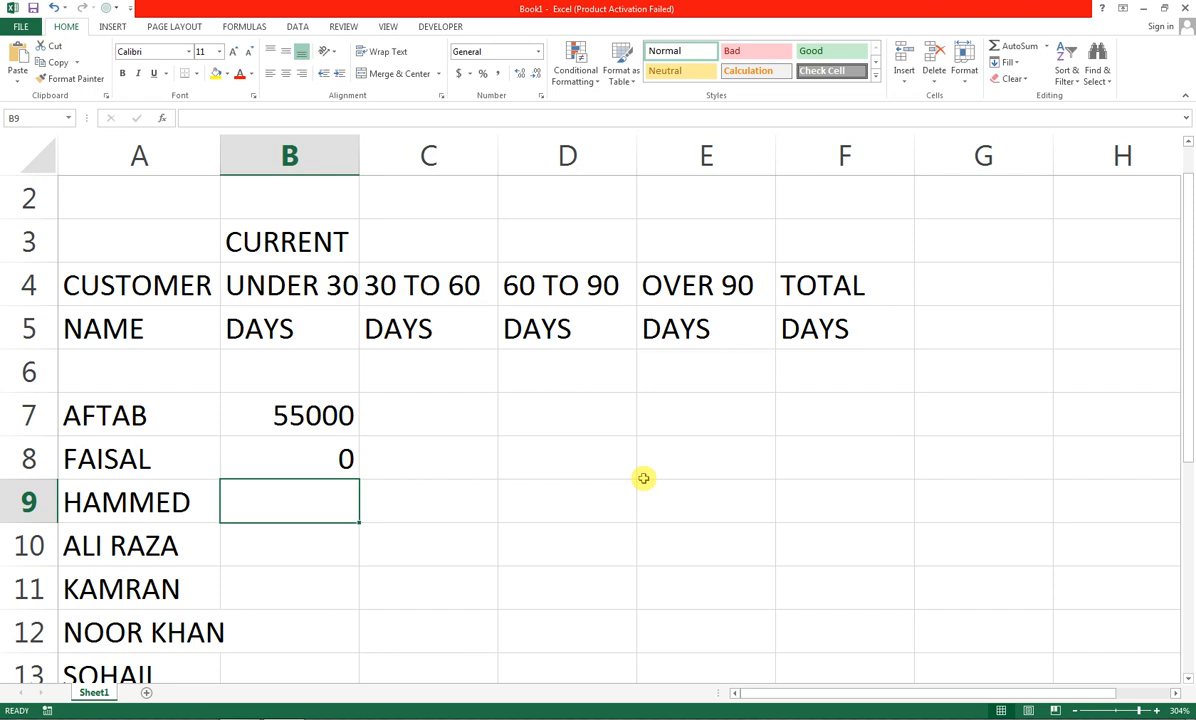
pyautogui.write('78000')
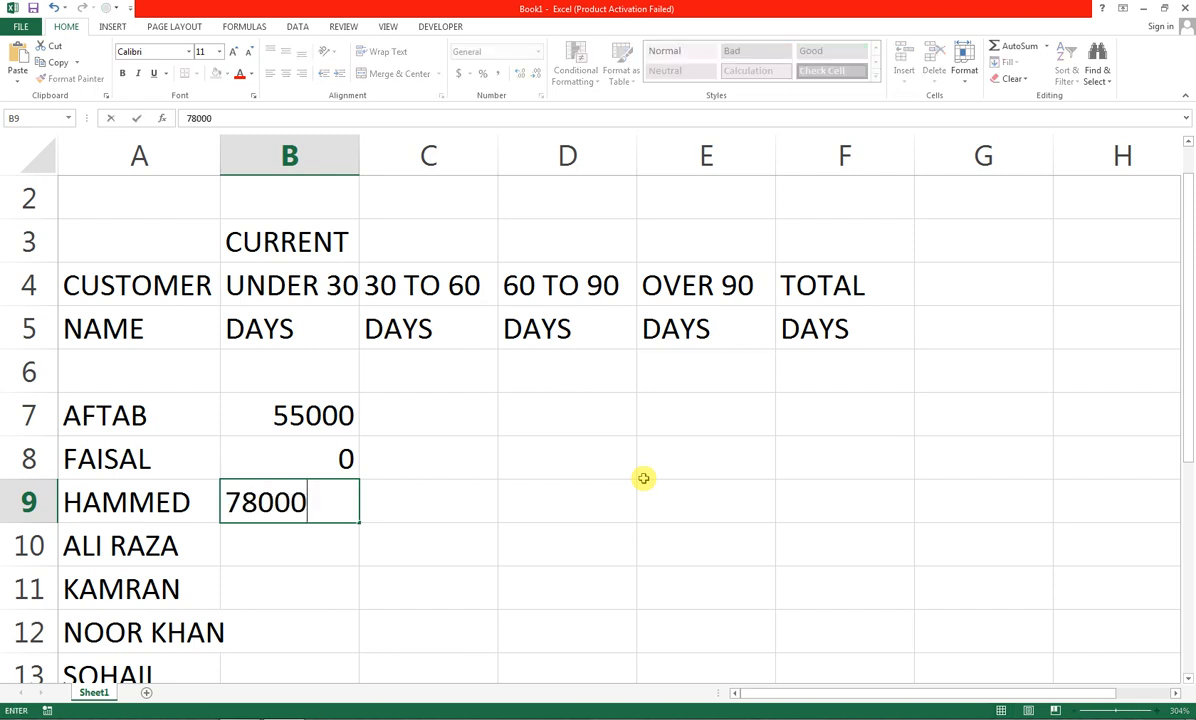
pyautogui.press('Return')
pyautogui.write('45000')
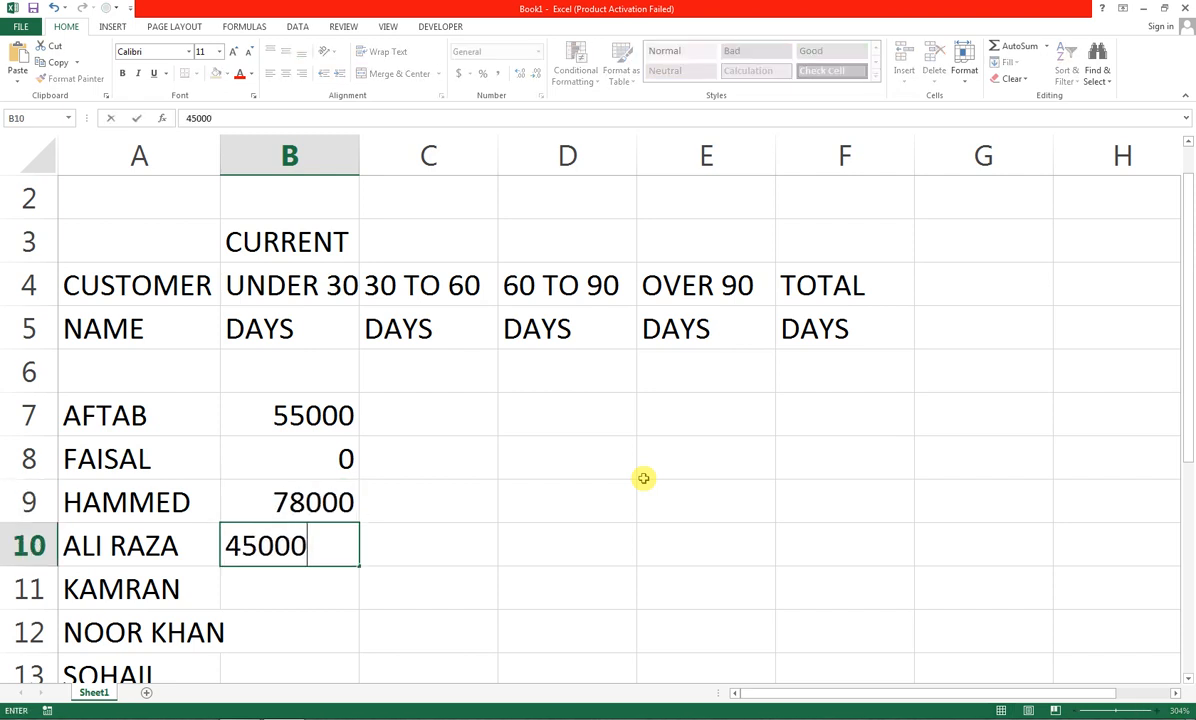
pyautogui.press('Return')
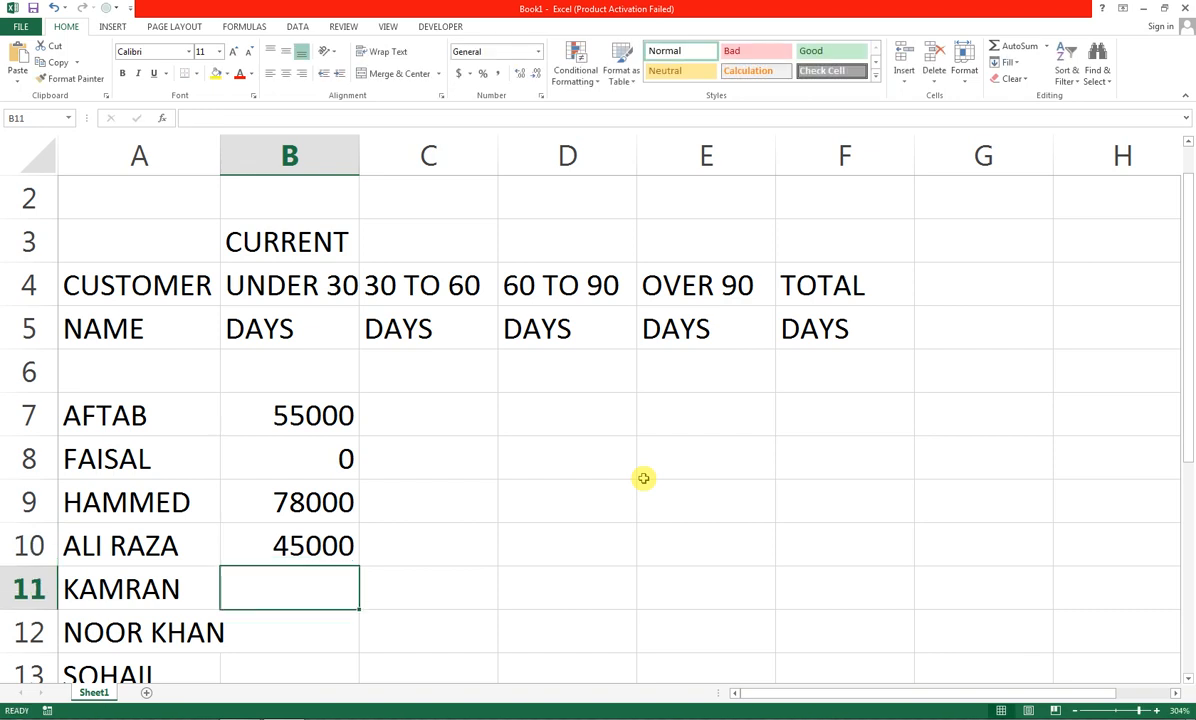
# Enter the remaining under-30-days amounts in B11:B14: 0, 0, 36000 and 0.
pyautogui.write('0')
pyautogui.press('Return')
pyautogui.write('0')
pyautogui.press('Return')
pyautogui.write('3600')
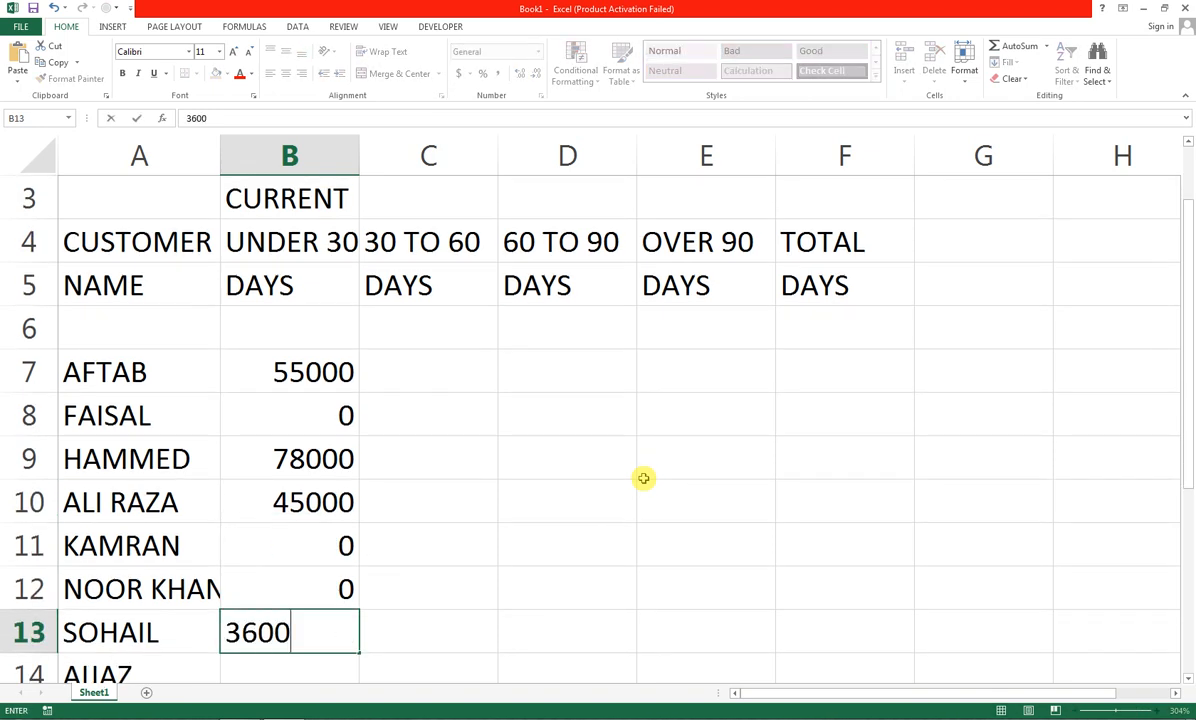
pyautogui.write('0')
pyautogui.press('Return')
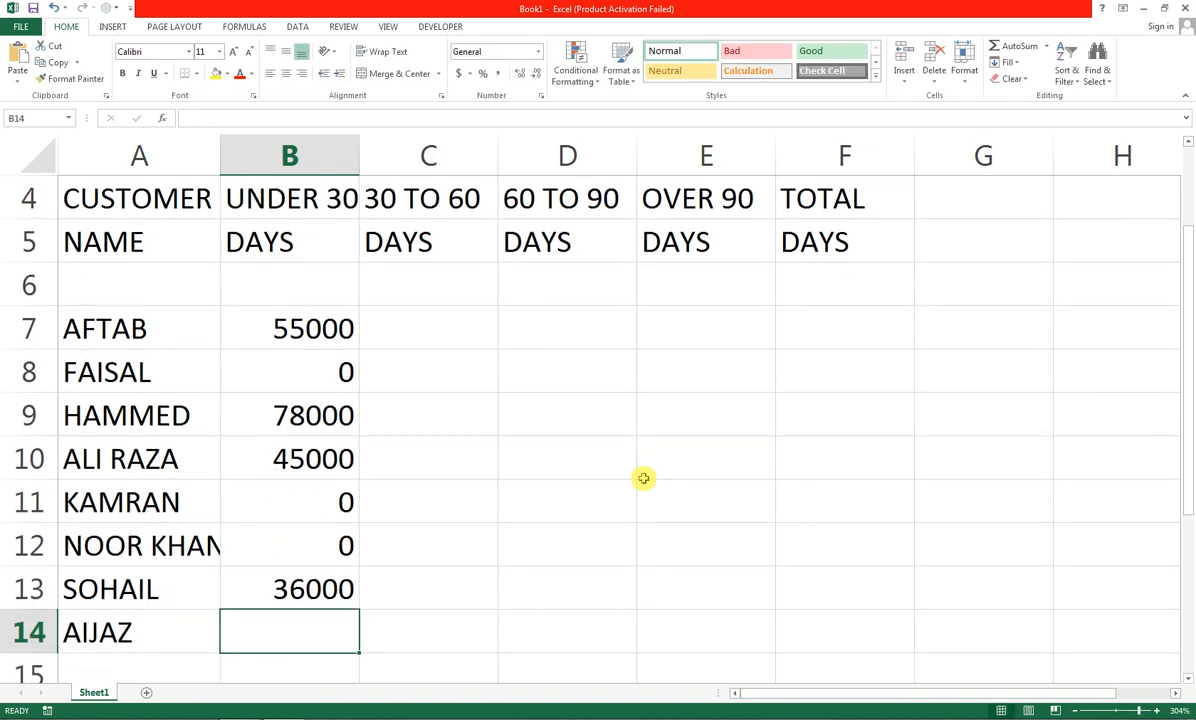
pyautogui.write('0')
pyautogui.press('Tab')
# Enter the first three 30-to-60-days amounts in C7:C9: 0, 45000 and 30000.
pyautogui.press('Up')
pyautogui.press('Up')
pyautogui.press('Up')
pyautogui.press('Up')
pyautogui.press('Up')
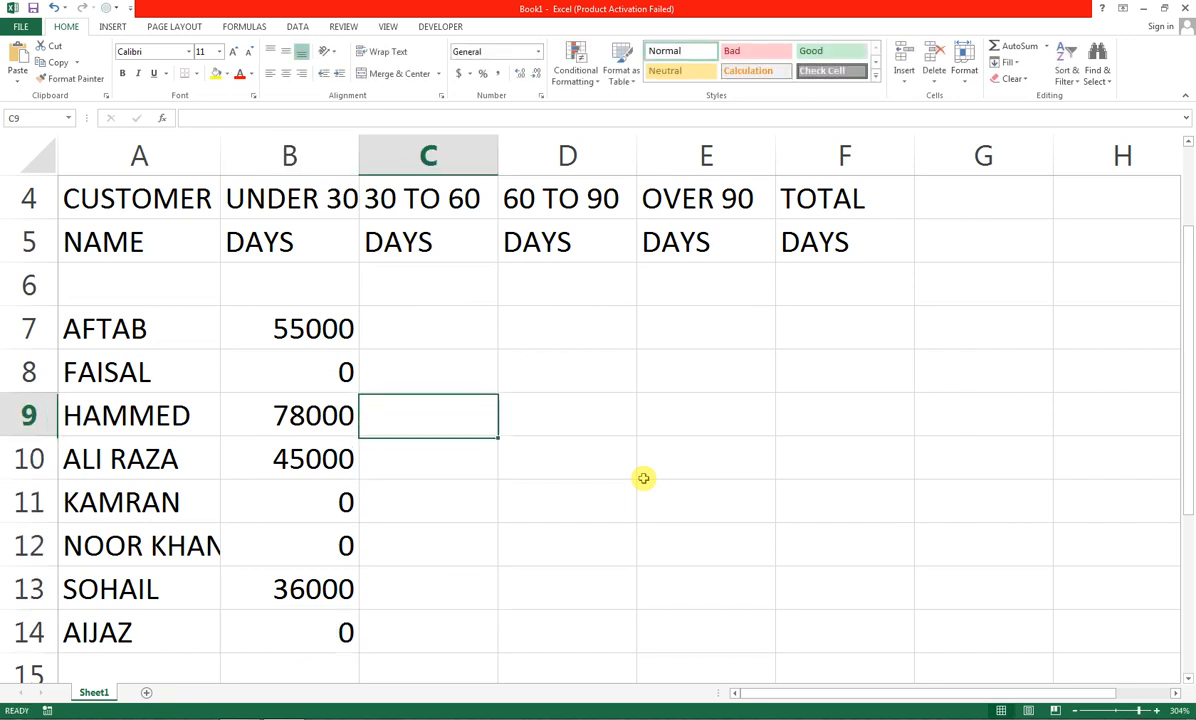
pyautogui.press('Up')
pyautogui.press('Up')
pyautogui.press('Up')
pyautogui.press('Down')
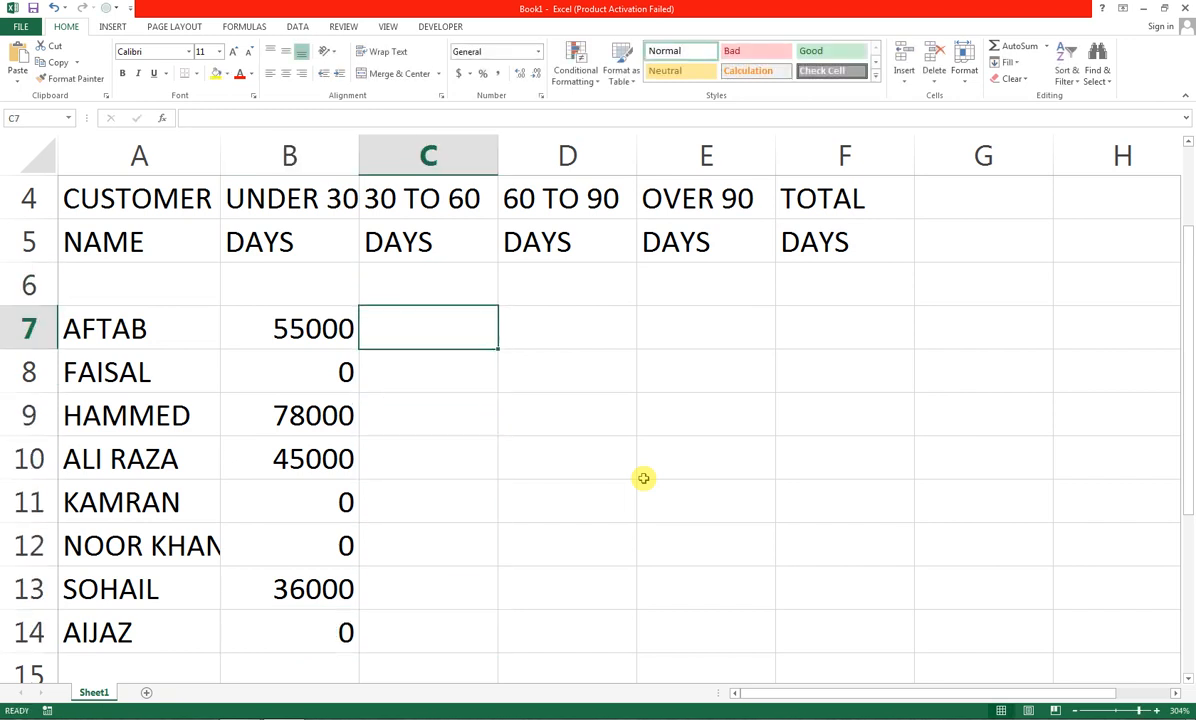
pyautogui.write('0')
pyautogui.press('Return')
pyautogui.write('4500')
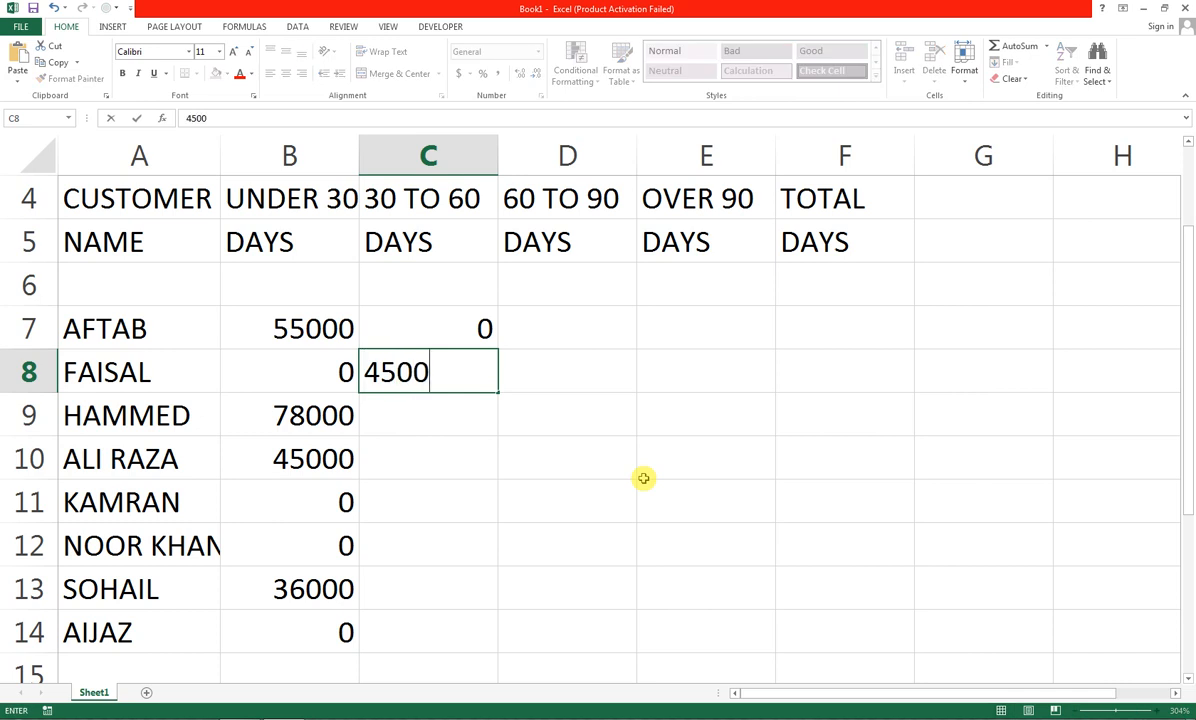
pyautogui.write('0')
pyautogui.press('Return')
pyautogui.write('30000')
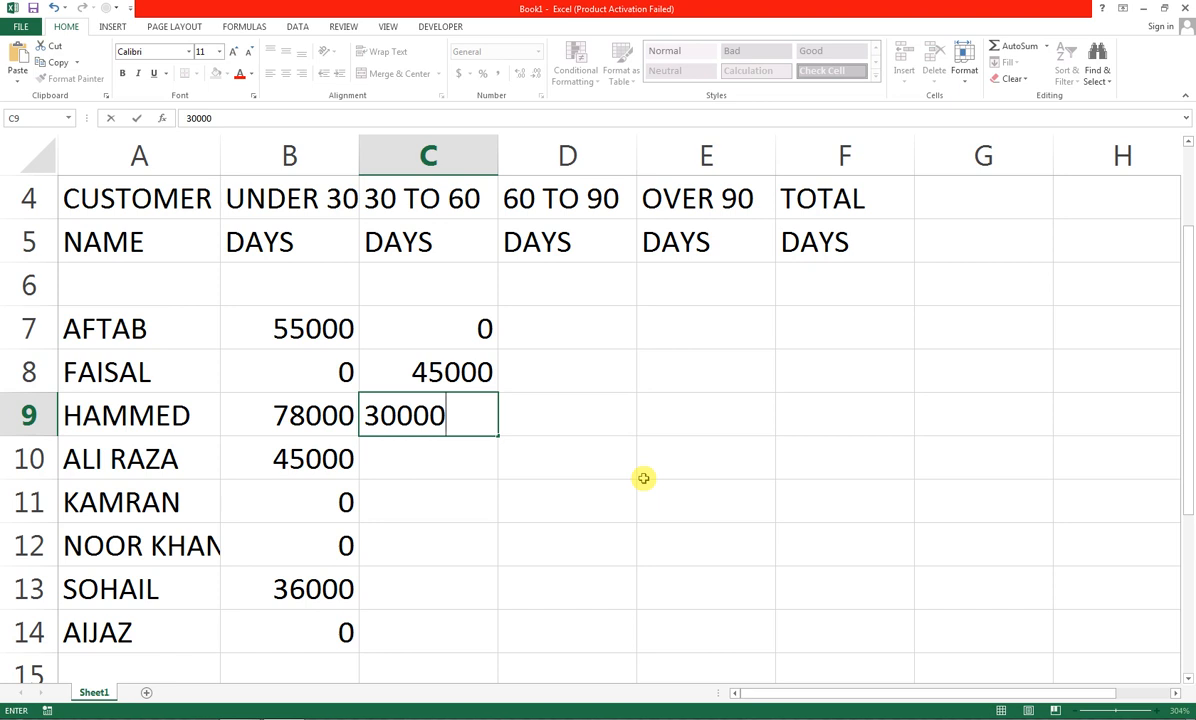
pyautogui.press('Return')
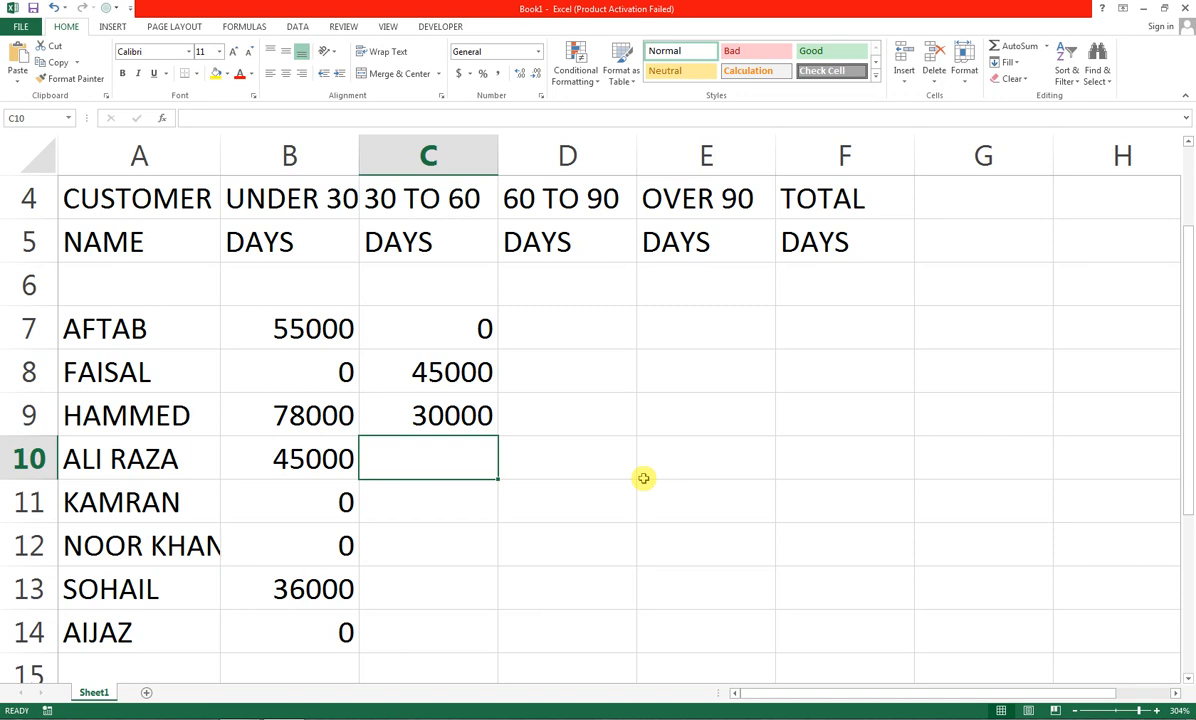
# Enter the next 30-to-60-days amounts, 40000 in C10 and 0 in C11.
pyautogui.press('Down')
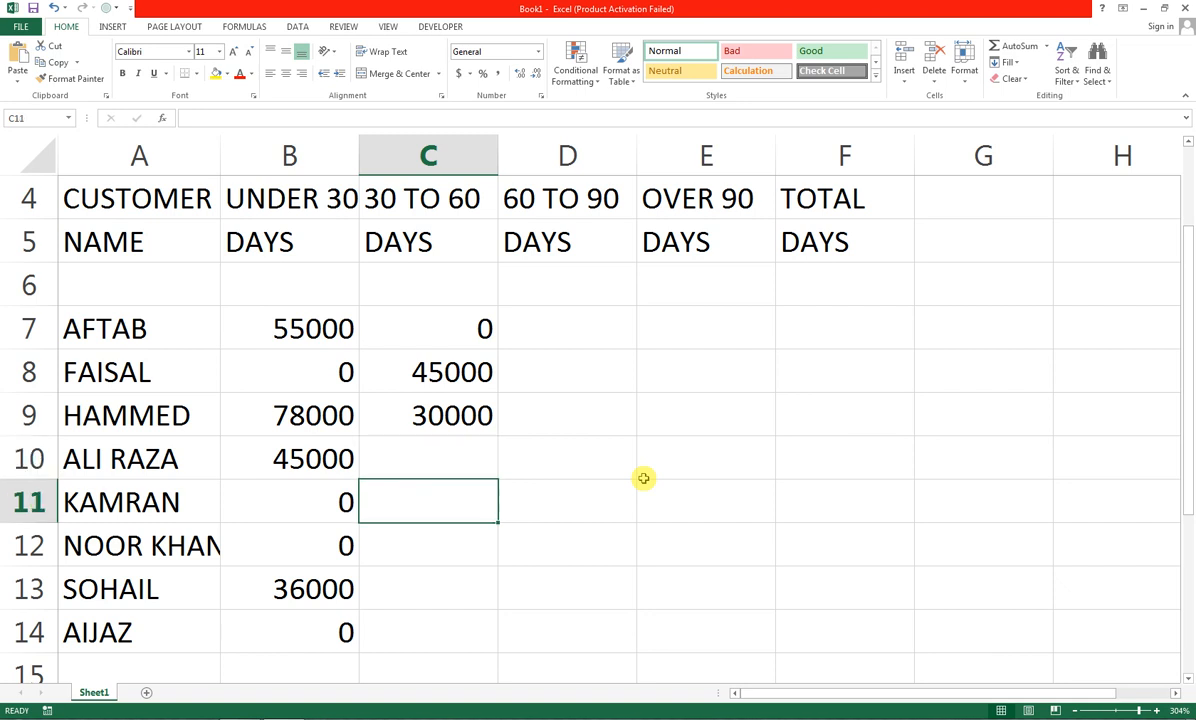
pyautogui.press('Up')
pyautogui.write('4000')
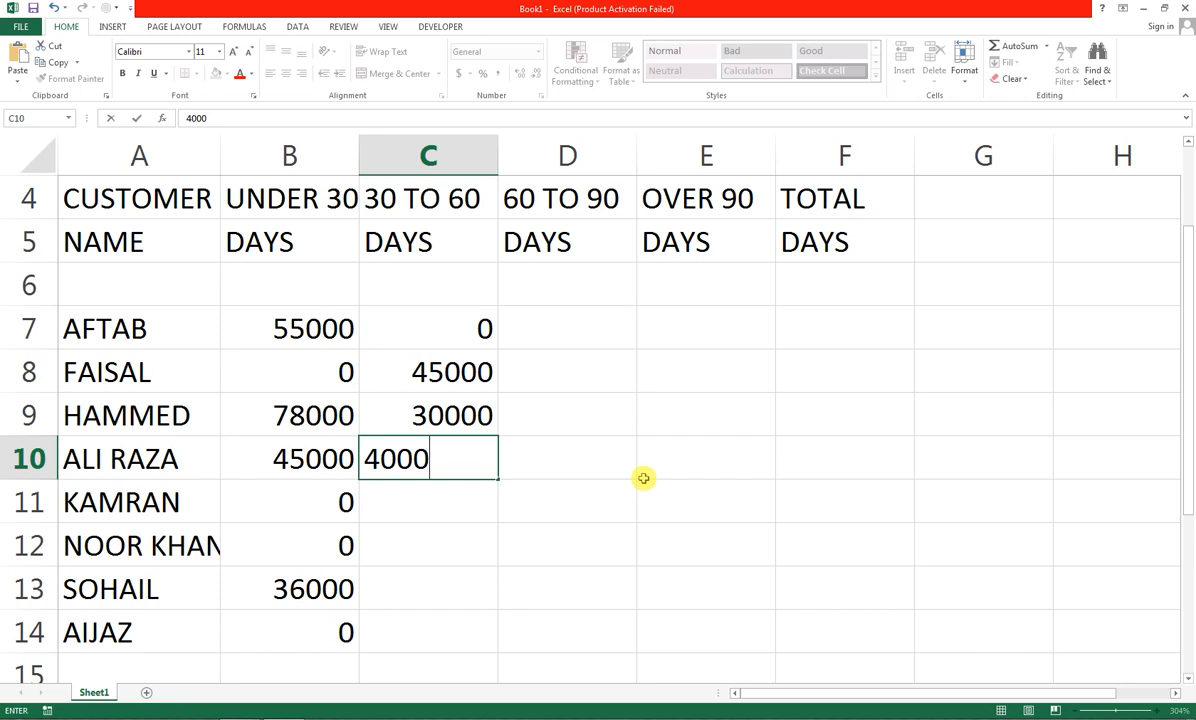
pyautogui.press('Return')
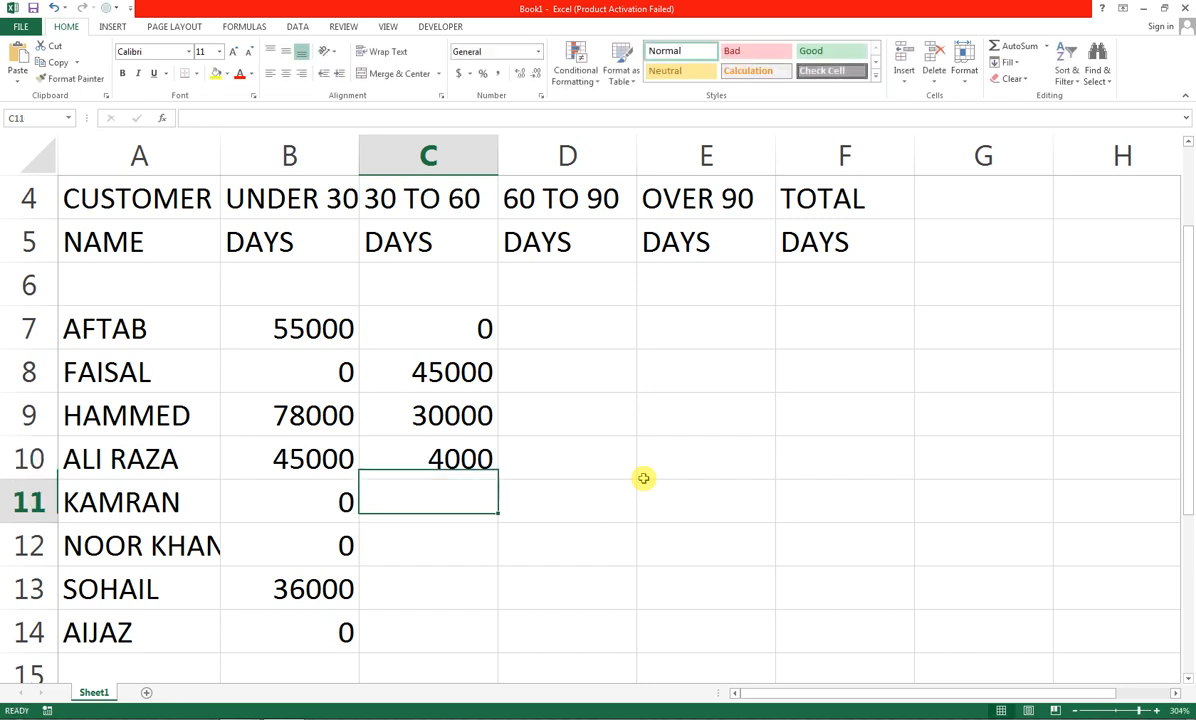
pyautogui.write('0')
pyautogui.press('Return')
pyautogui.press('Up')
pyautogui.press('Up')
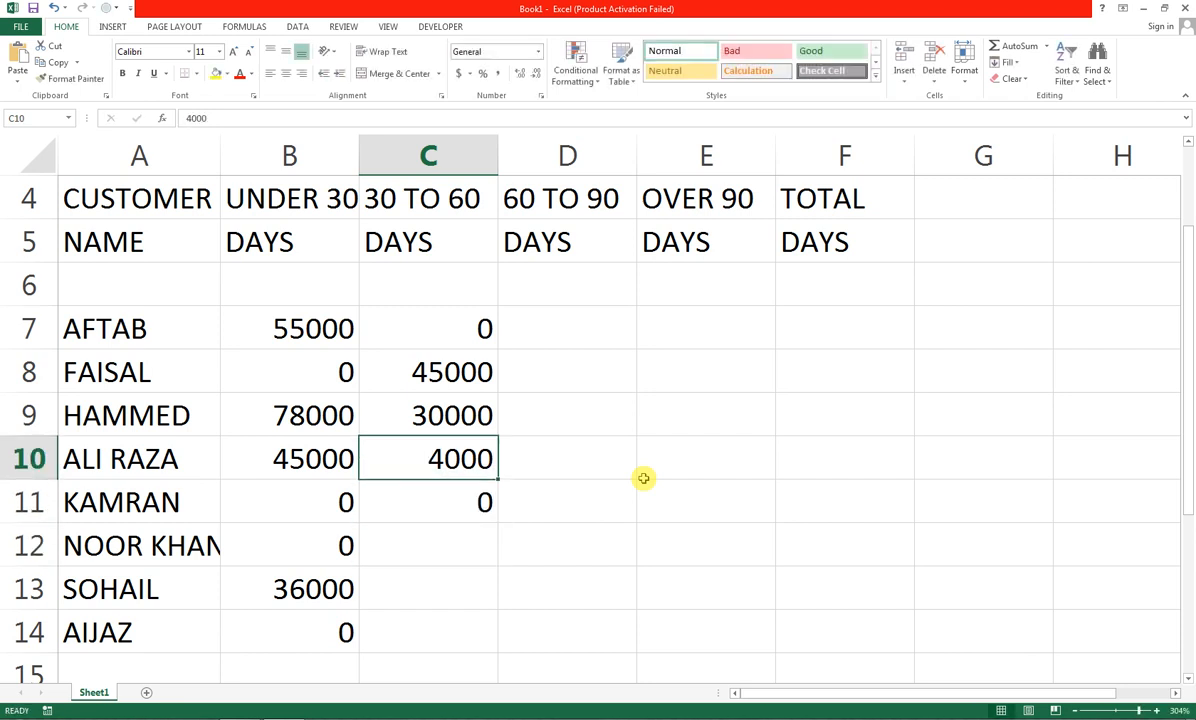
pyautogui.write('40000')
pyautogui.press('Return')
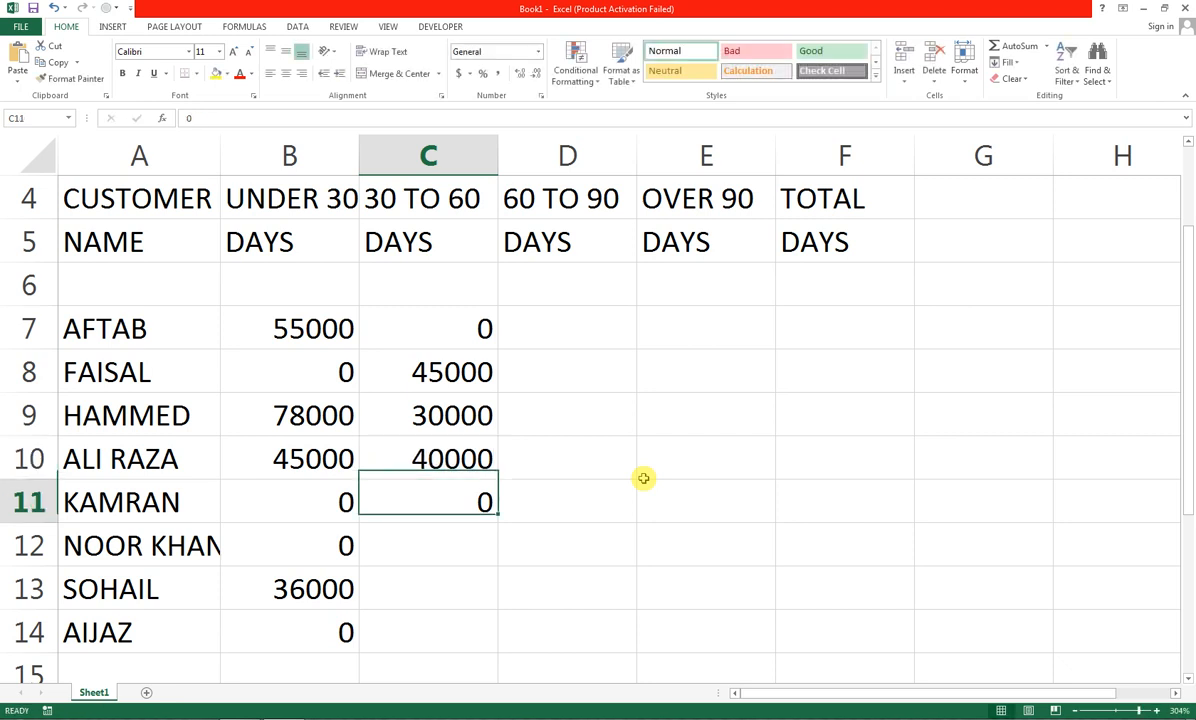
# Enter the last three 30-to-60-days amounts in C12:C14: 0, 80000 and 95000.
pyautogui.press('Return')
pyautogui.write('0')
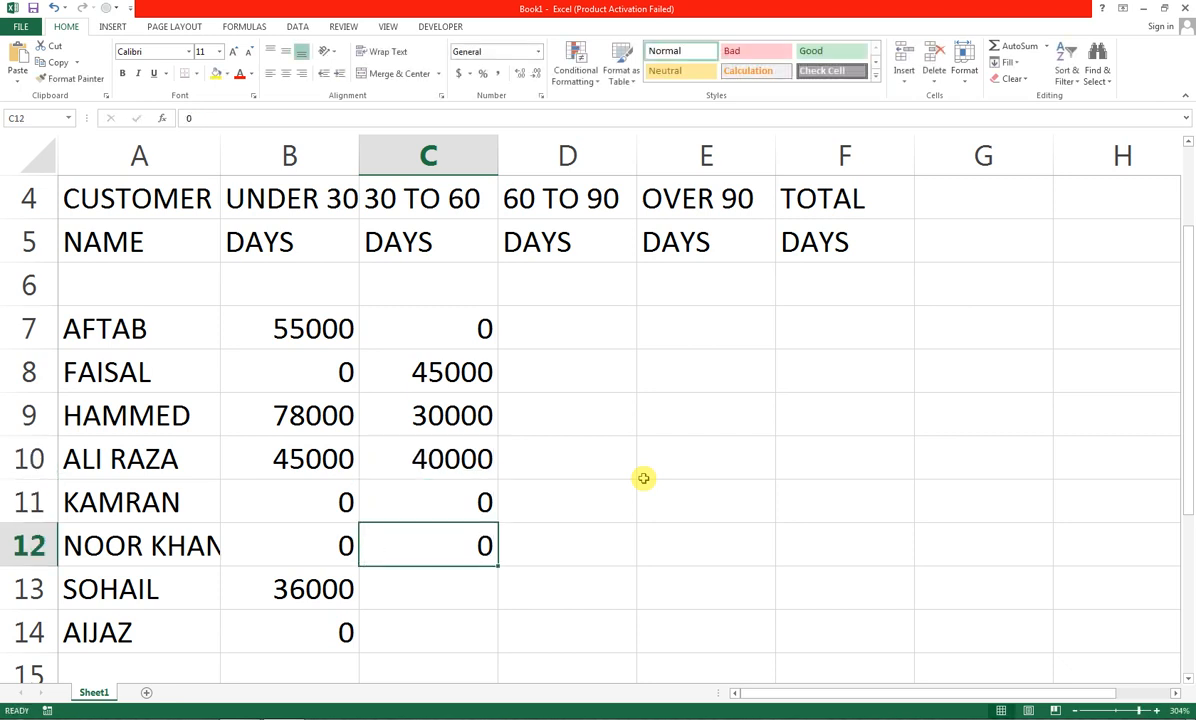
pyautogui.press('Return')
pyautogui.write('80000')
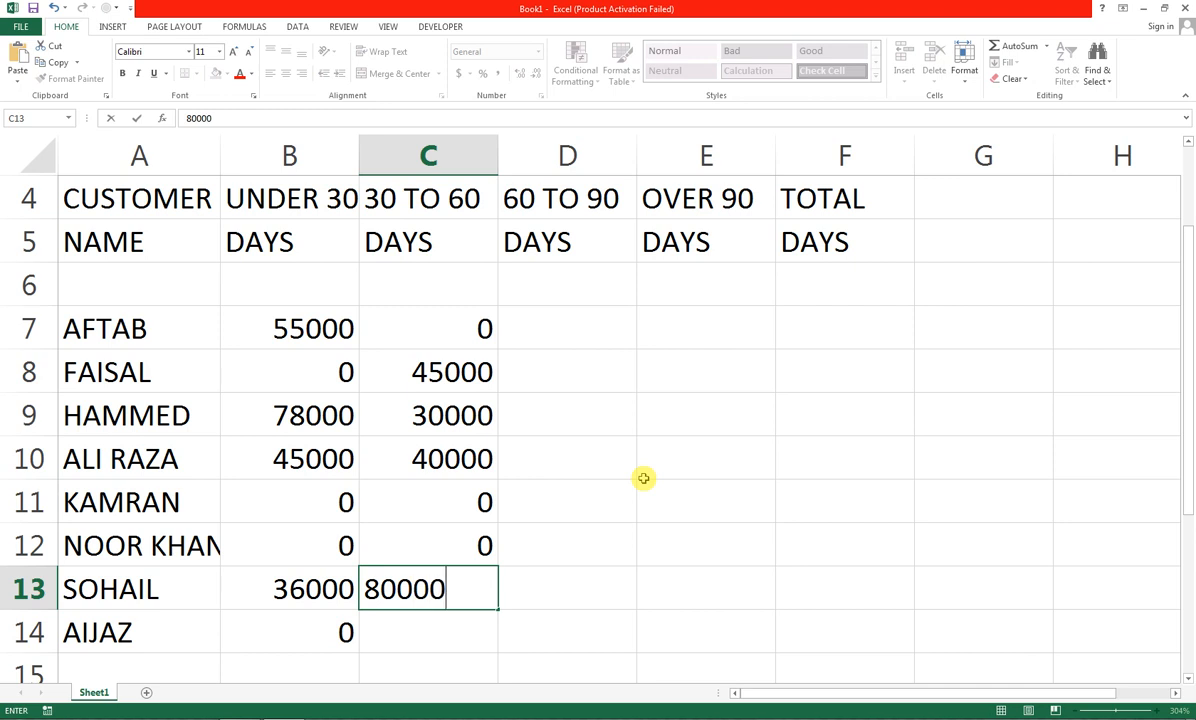
pyautogui.press('Return')
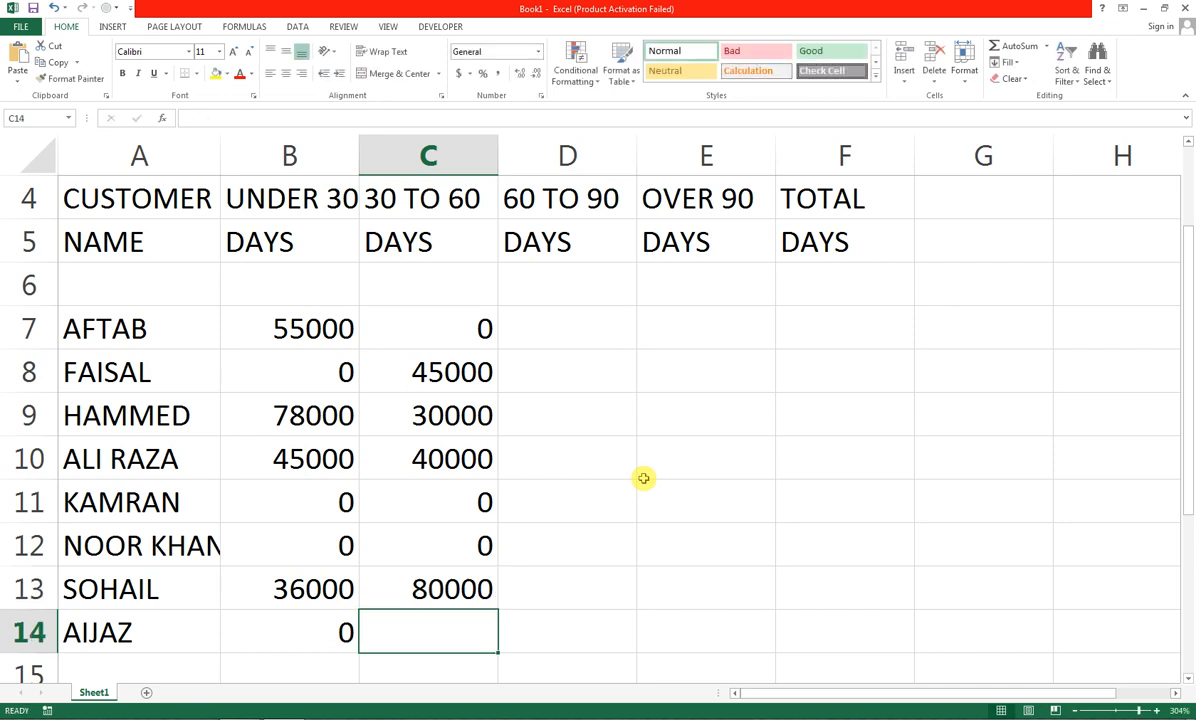
pyautogui.write('95000')
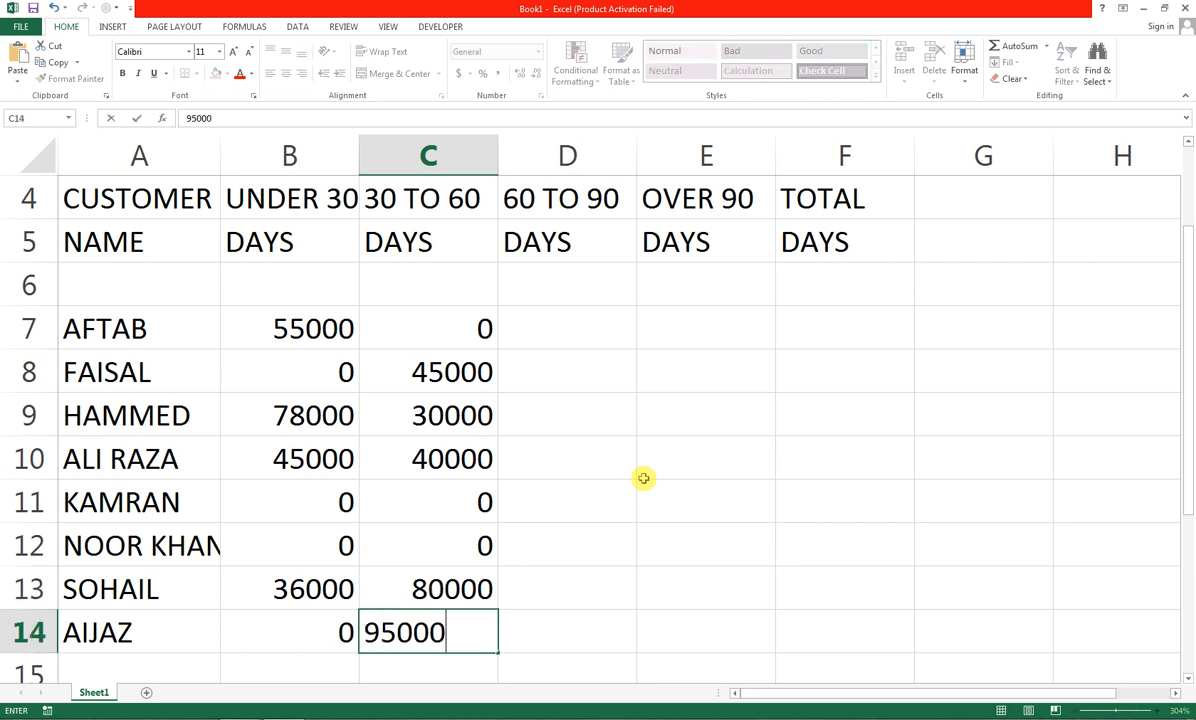
pyautogui.press('Right')
# Enter 0 in D7 as the first customer's 60-to-90-days amount.
pyautogui.press('Up')
pyautogui.press('Up')
pyautogui.press('Up')
pyautogui.press('Up')
pyautogui.press('Up')
pyautogui.press('Up')
pyautogui.press('Up')
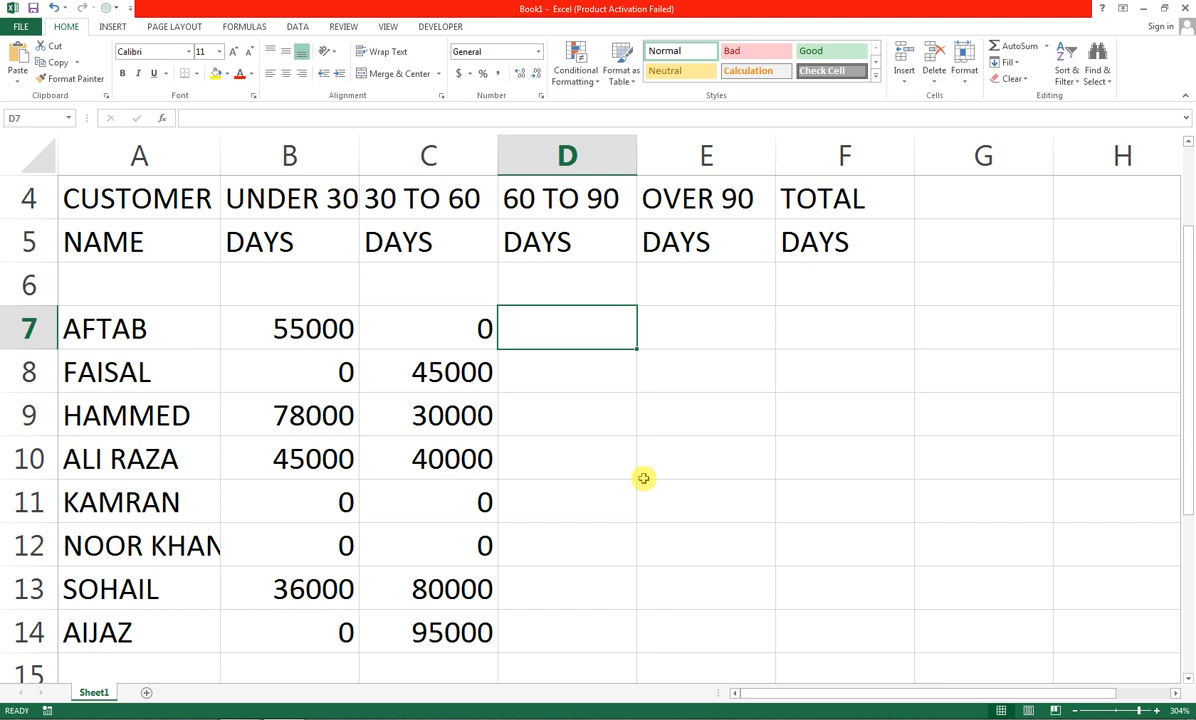
pyautogui.write('0')
pyautogui.press('Return')
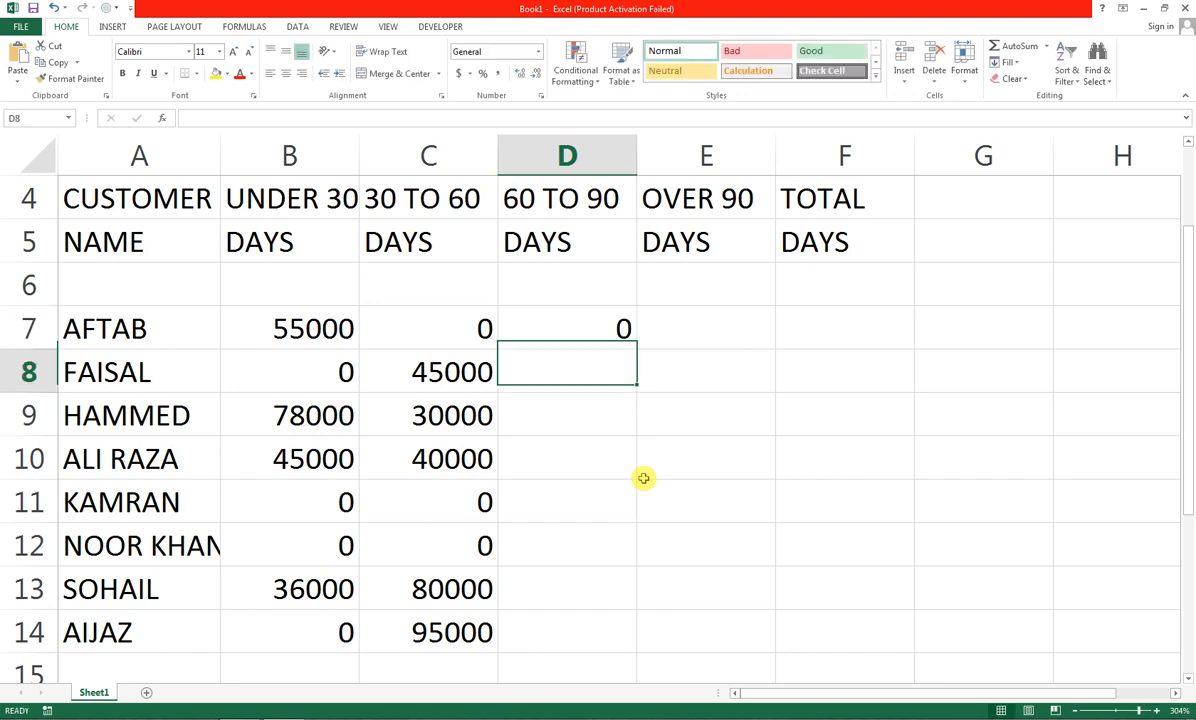
# Enter the next 60-to-90-days amounts in D8:D10: 30000, 0 and 0.
pyautogui.write('30000')
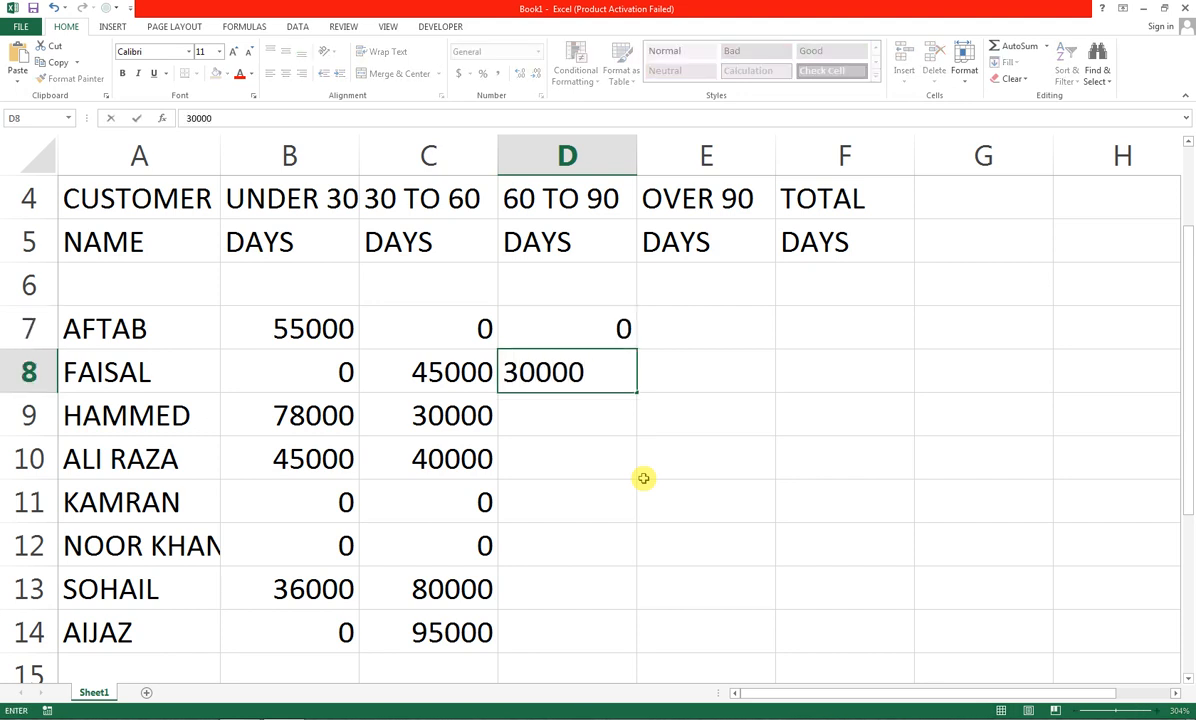
pyautogui.press('Return')
pyautogui.write('0')
pyautogui.press('Return')
pyautogui.write('0')
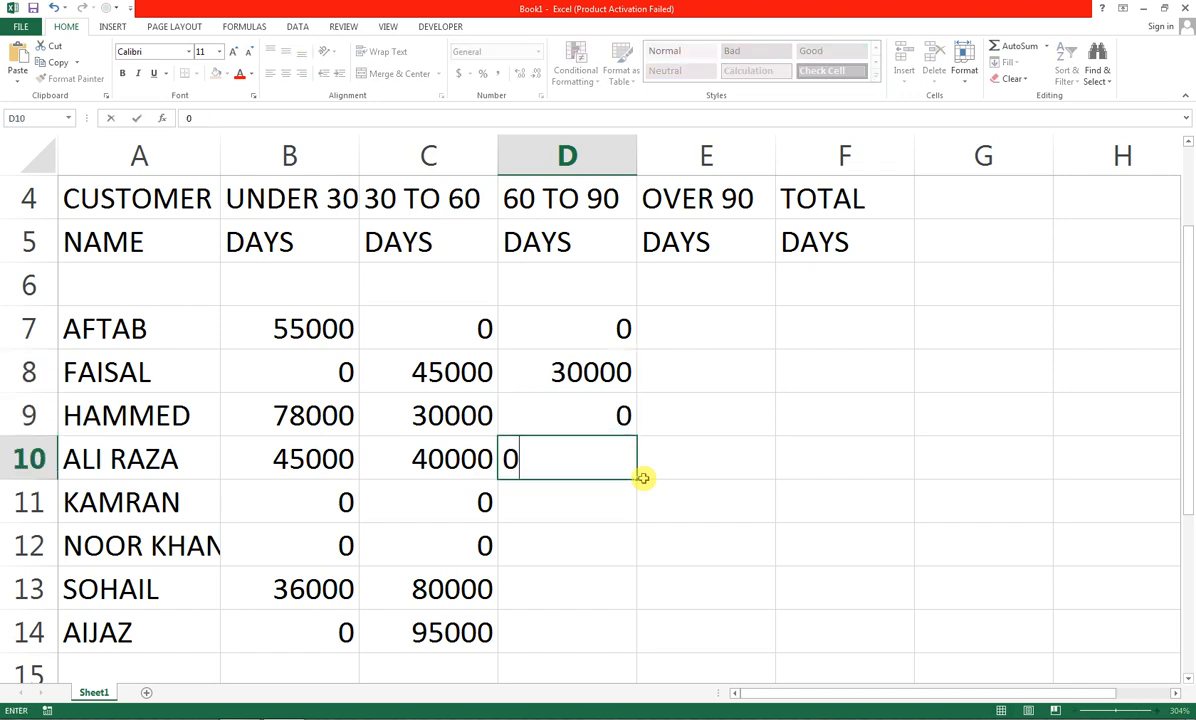
pyautogui.press('Return')
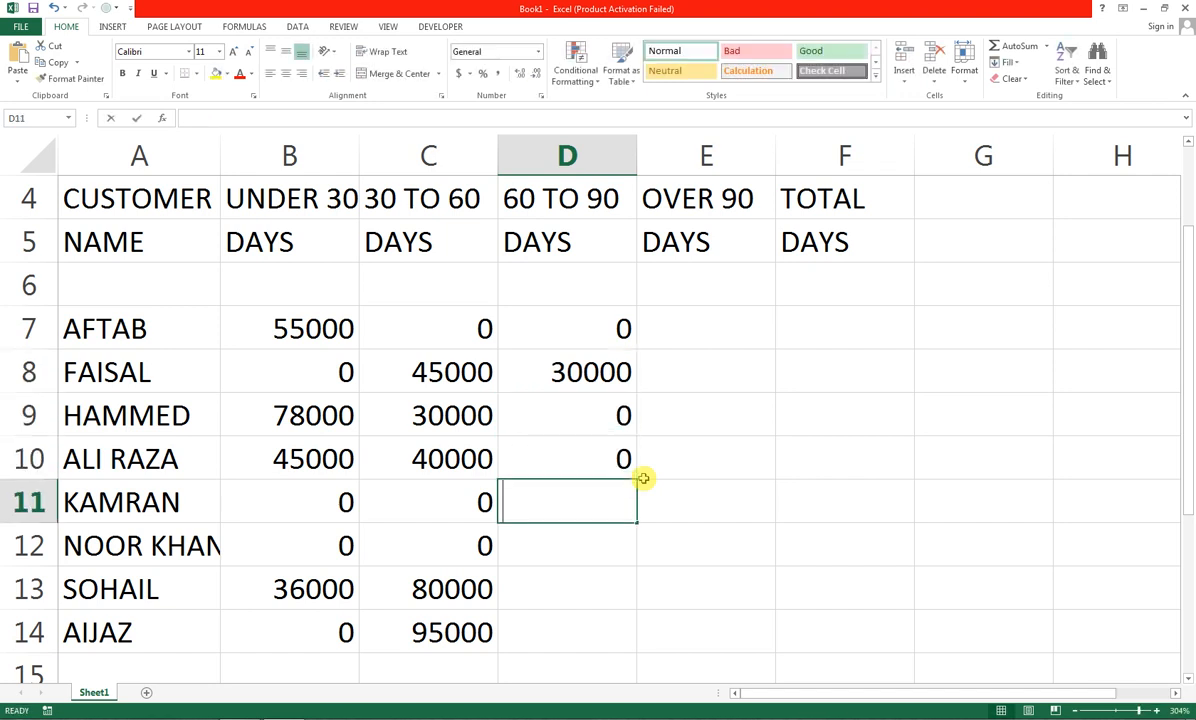
# Enter the remaining 60-to-90-days amounts in D11:D14: 95000, 55000, 0 and 0.
pyautogui.write('95000')
pyautogui.press('Return')
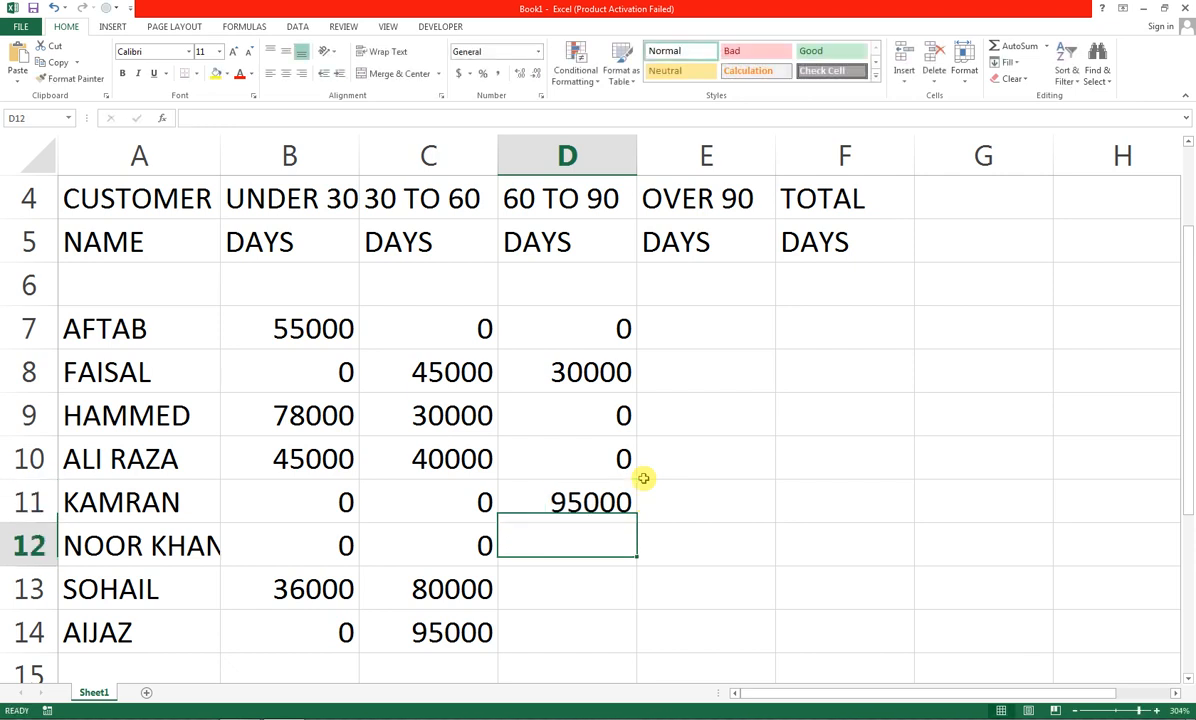
pyautogui.write('55000')
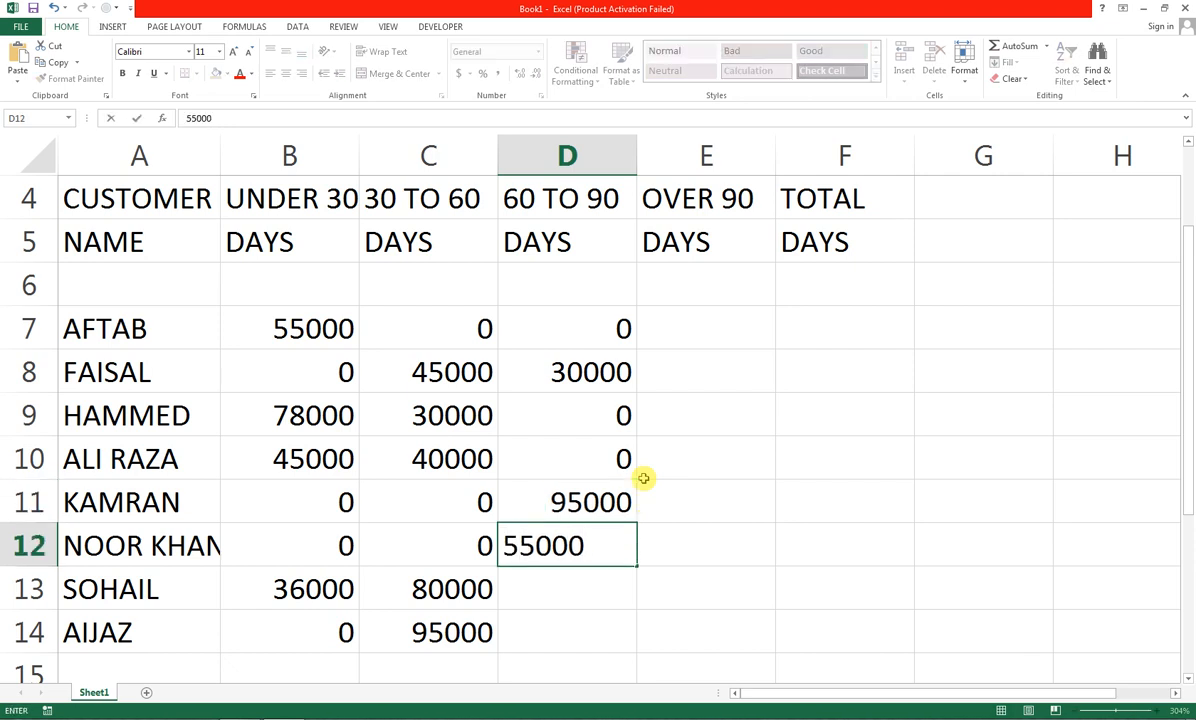
pyautogui.press('Return')
pyautogui.write('0')
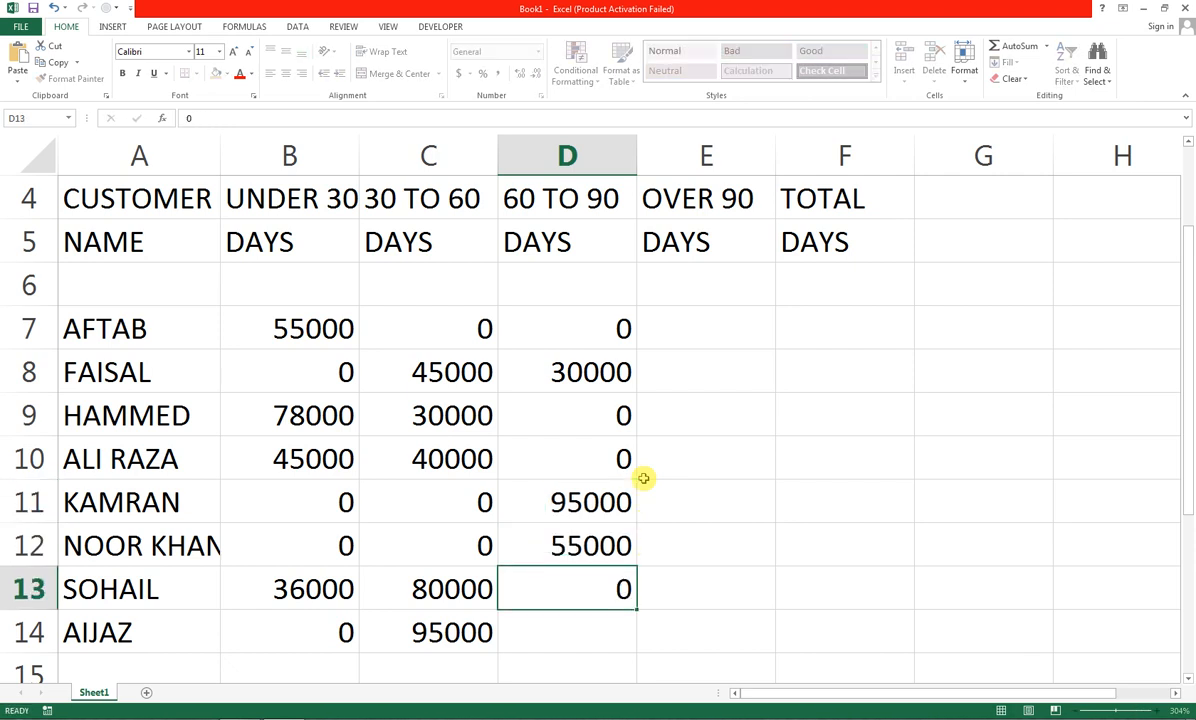
pyautogui.press('Return')
pyautogui.write('0')
pyautogui.press('Right')
# Enter the first three over-90-days amounts in E7:E9: 15000, 0 and 0.
pyautogui.press('Up')
pyautogui.press('Up')
pyautogui.press('Up')
pyautogui.press('Up')
pyautogui.press('Up')
pyautogui.press('Up')
pyautogui.press('Up')
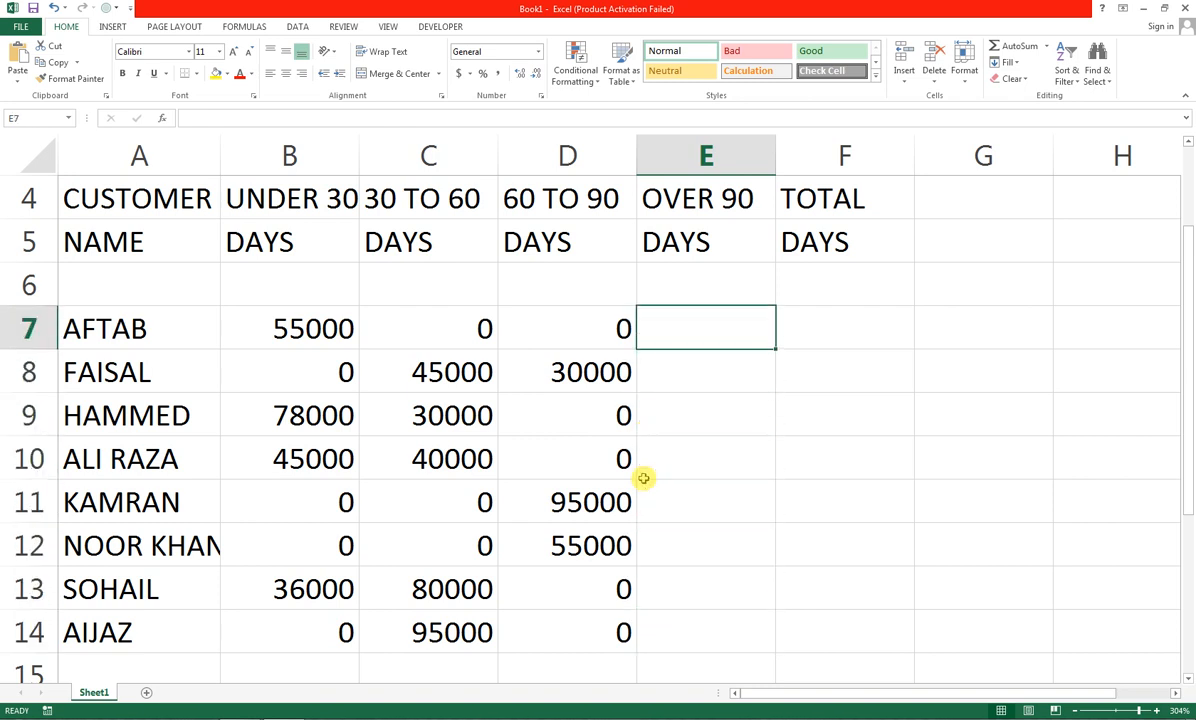
pyautogui.write('15000')
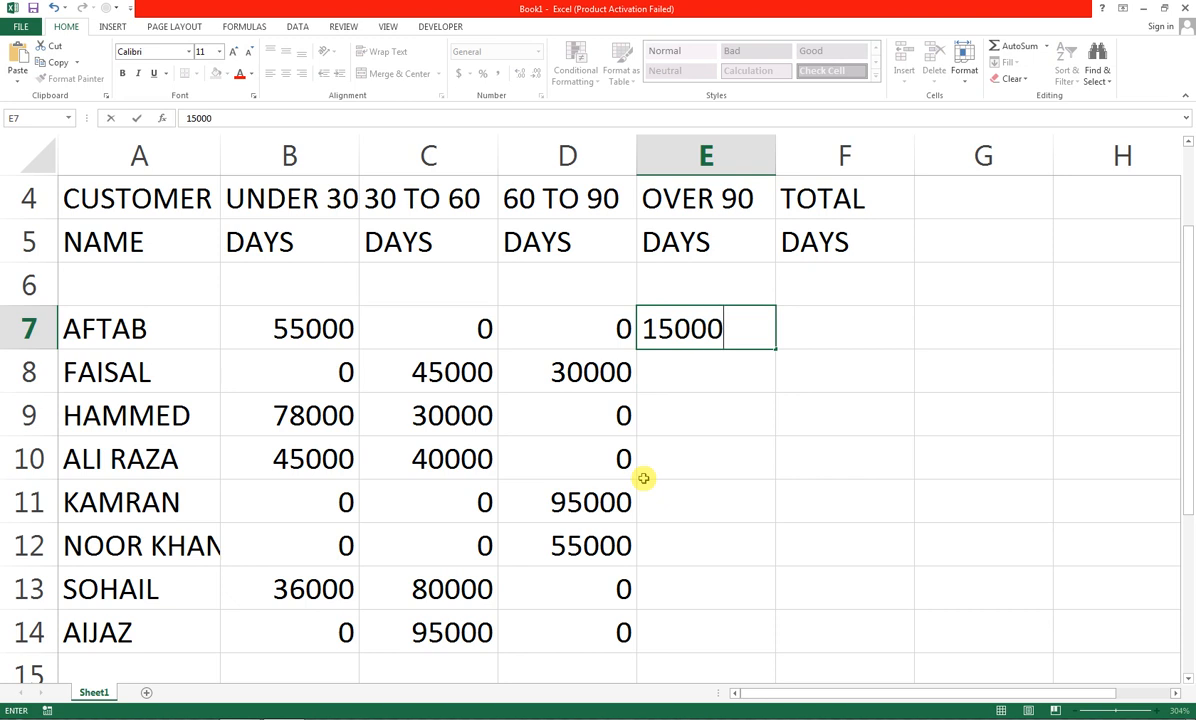
pyautogui.press('Return')
pyautogui.write('000')
pyautogui.press('Return')
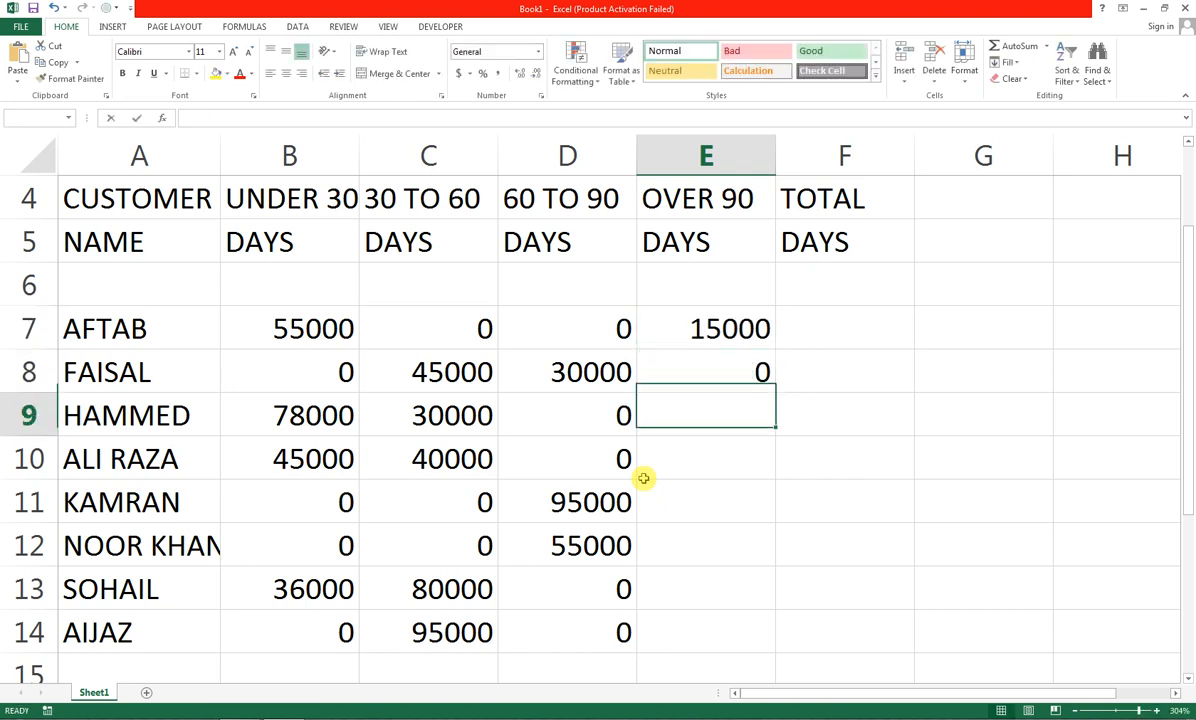
pyautogui.write('0')
pyautogui.press('Return')
# Enter 150000 in E10 as the fourth customer's over-90-days amount.
pyautogui.write('015000')
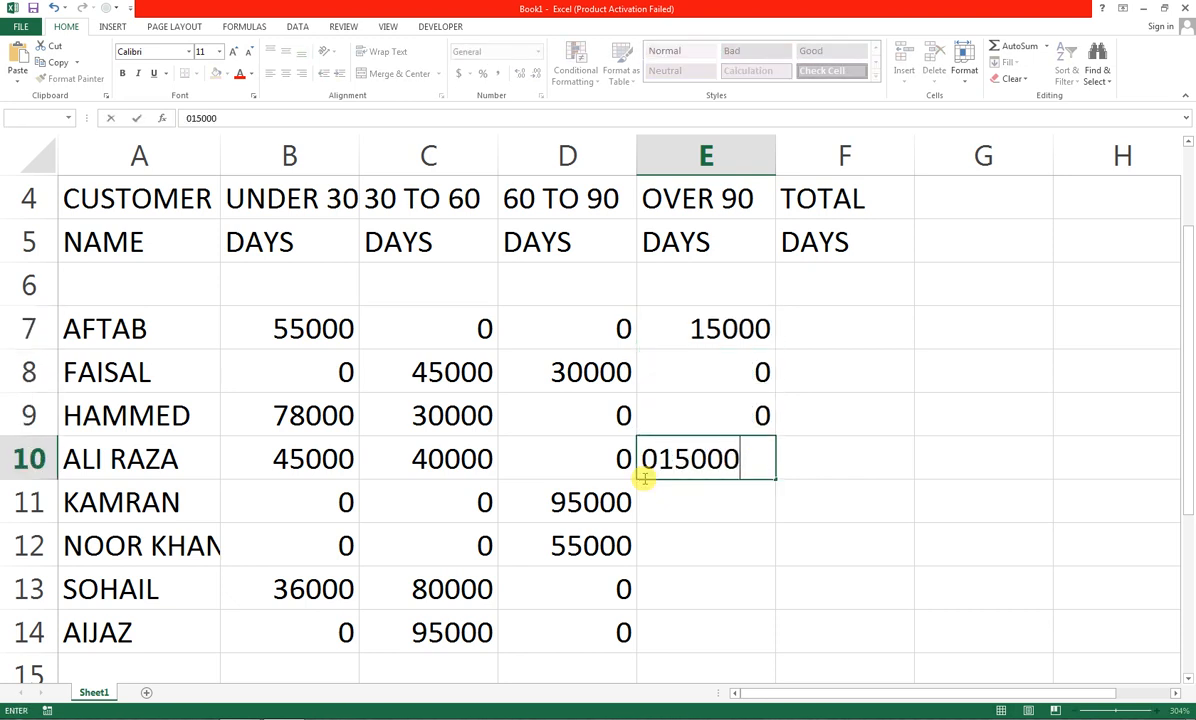
pyautogui.write('15')
pyautogui.press('BackSpace')
pyautogui.press('BackSpace')
pyautogui.press('BackSpace')
pyautogui.press('BackSpace')
pyautogui.press('BackSpace')
pyautogui.press('BackSpace')
pyautogui.press('BackSpace')
pyautogui.press('BackSpace')
pyautogui.write('150')
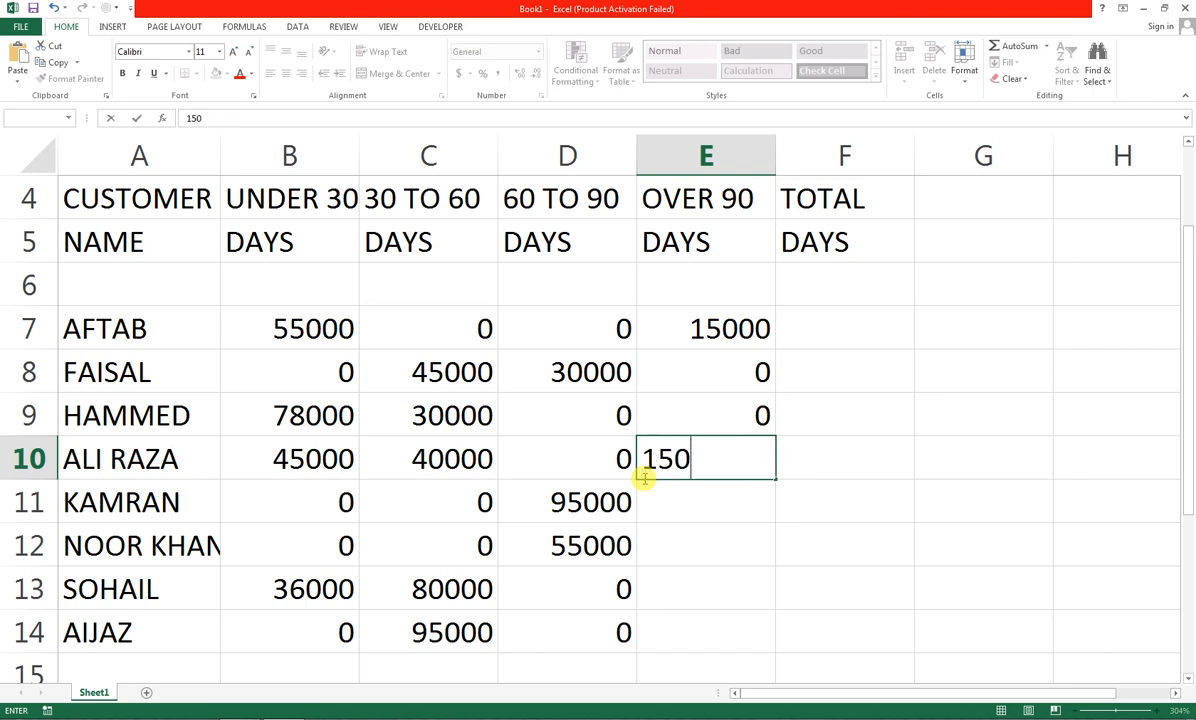
pyautogui.write('000')
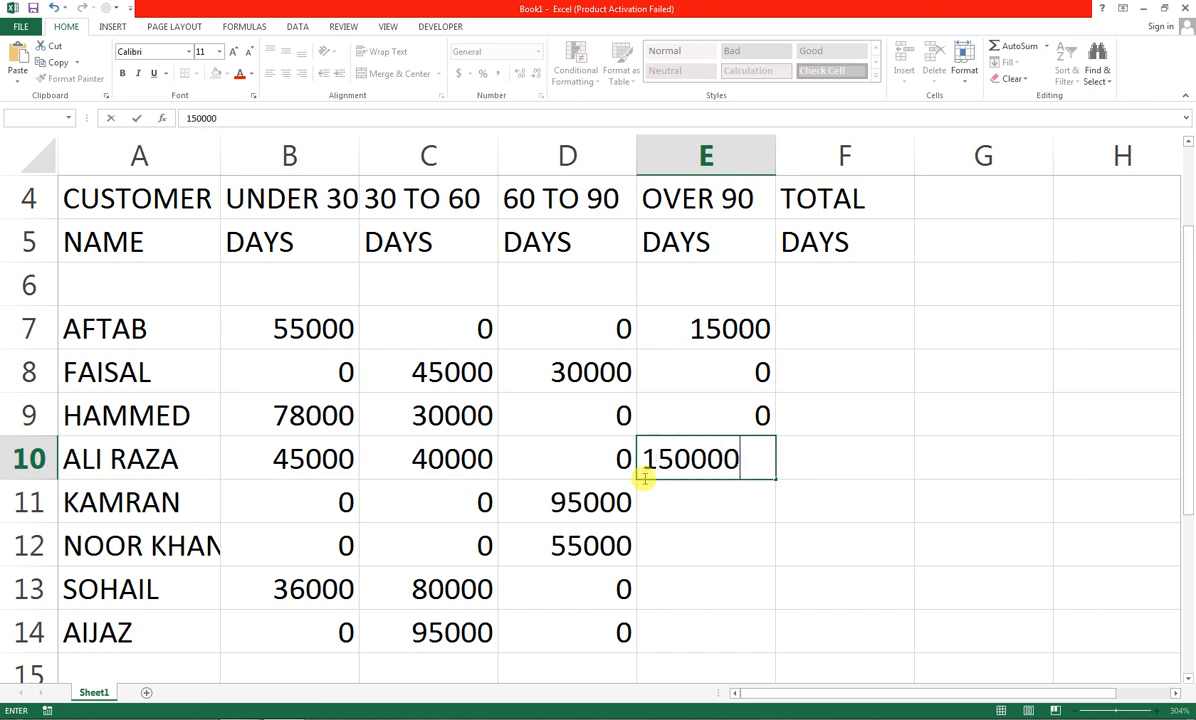
pyautogui.press('Return')
# Enter the next over-90-days amounts, 250000 in E11 and 35000 in E12.
pyautogui.write('25000')
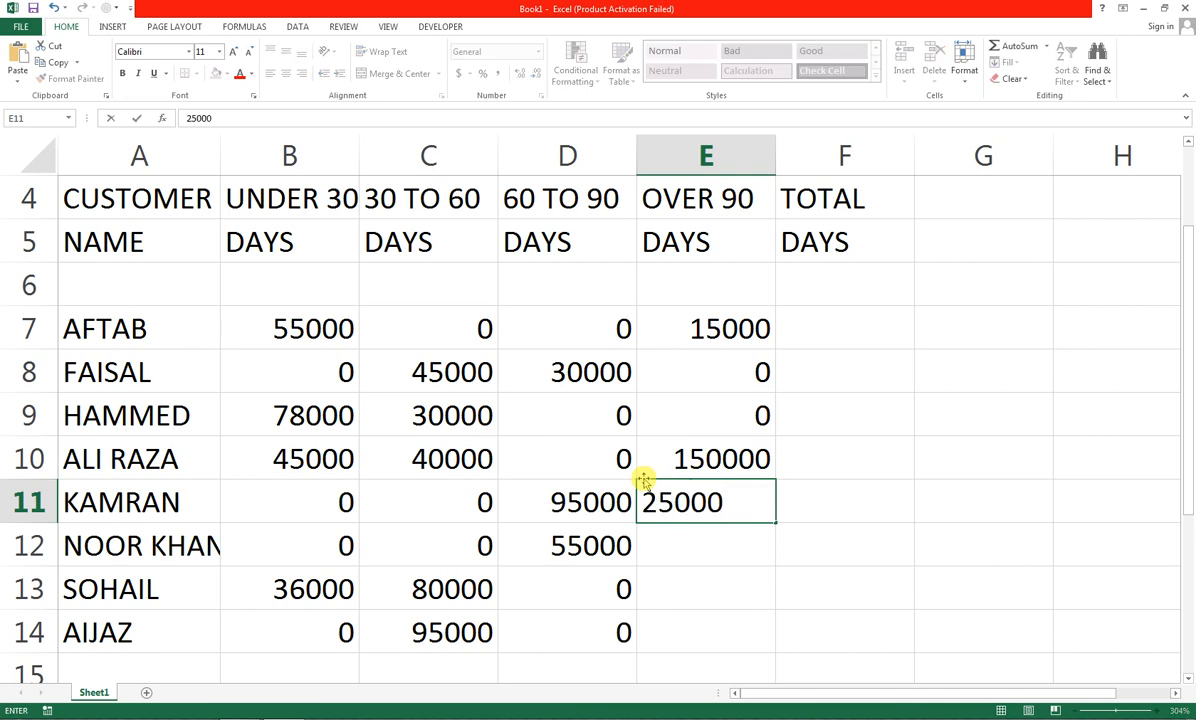
pyautogui.write('0')
pyautogui.press('Return')
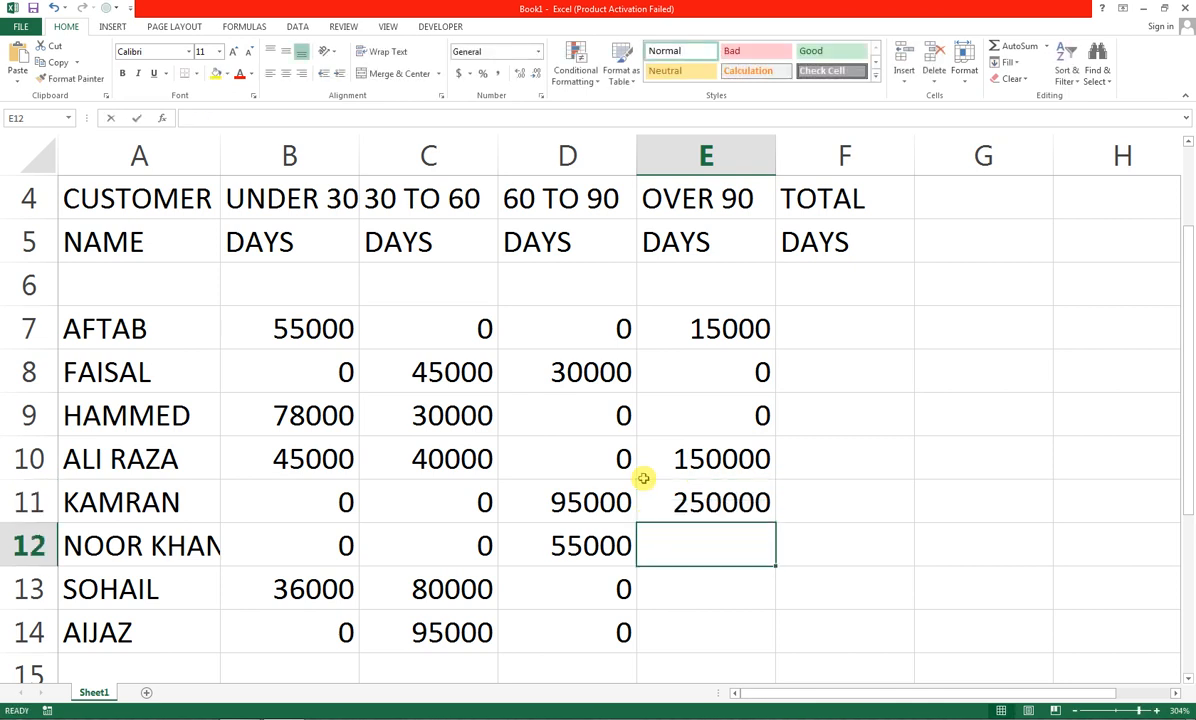
pyautogui.write('35000')
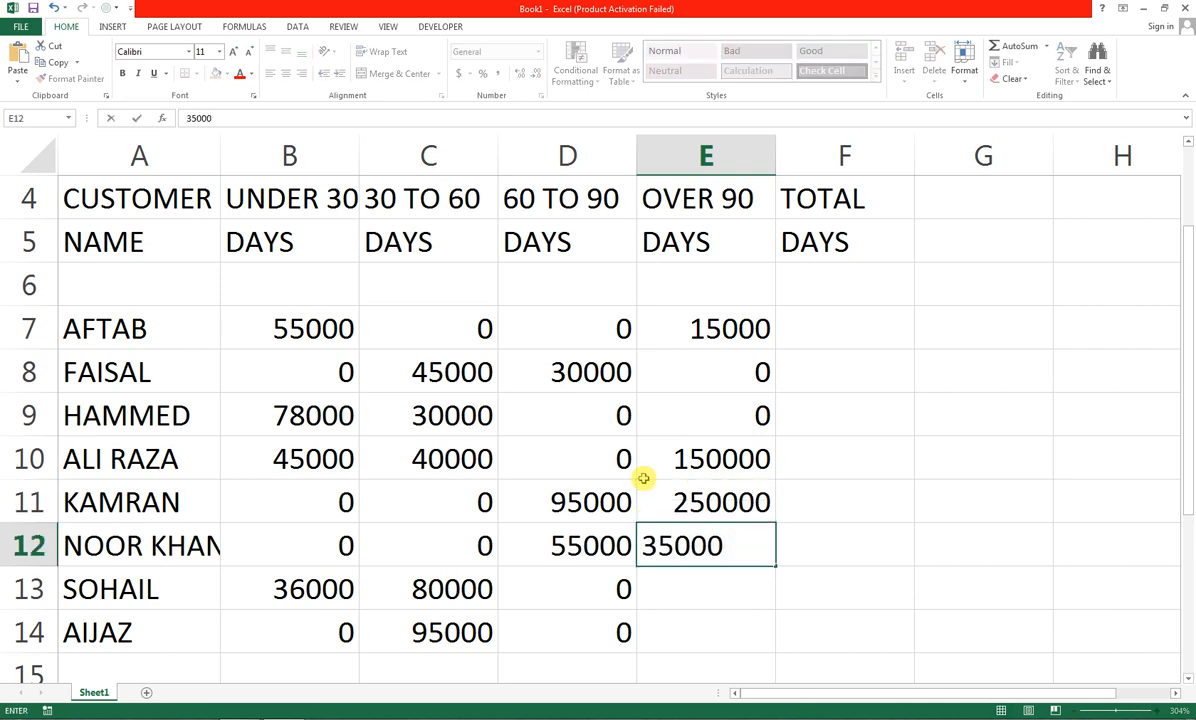
pyautogui.press('Return')
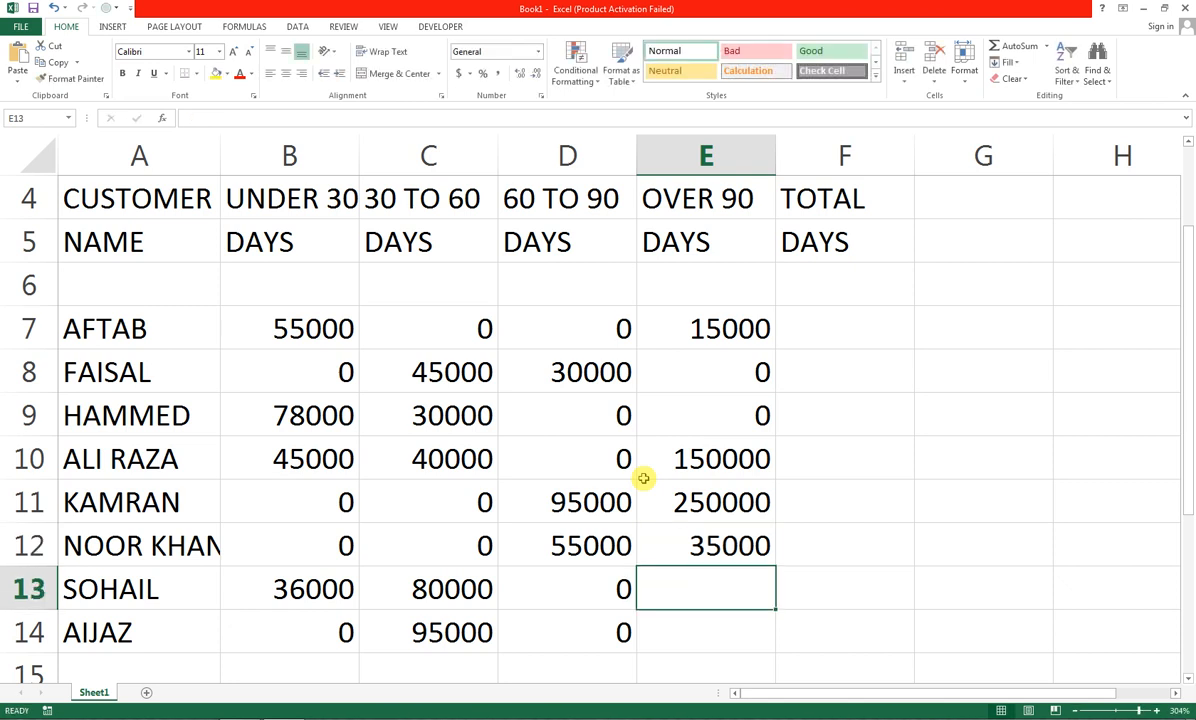
# Enter 15000 in both E13 and E14 as the last two over-90-days amounts.
pyautogui.write('15000')
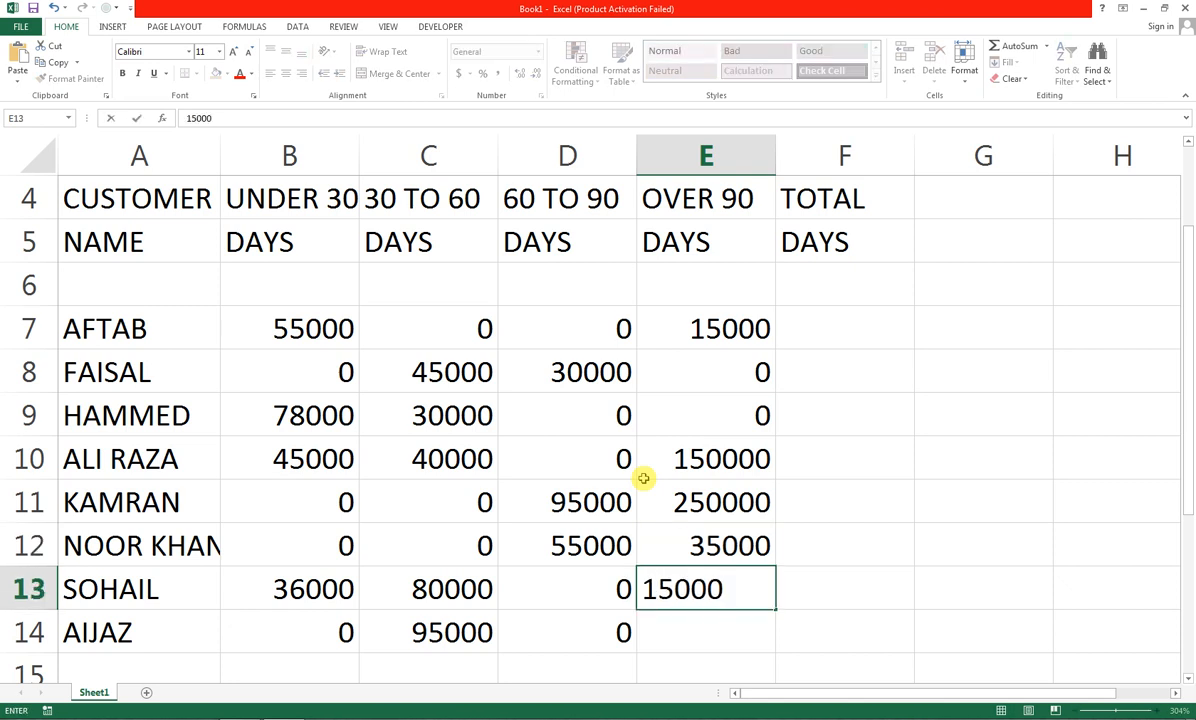
pyautogui.press('Return')
pyautogui.write('15000')
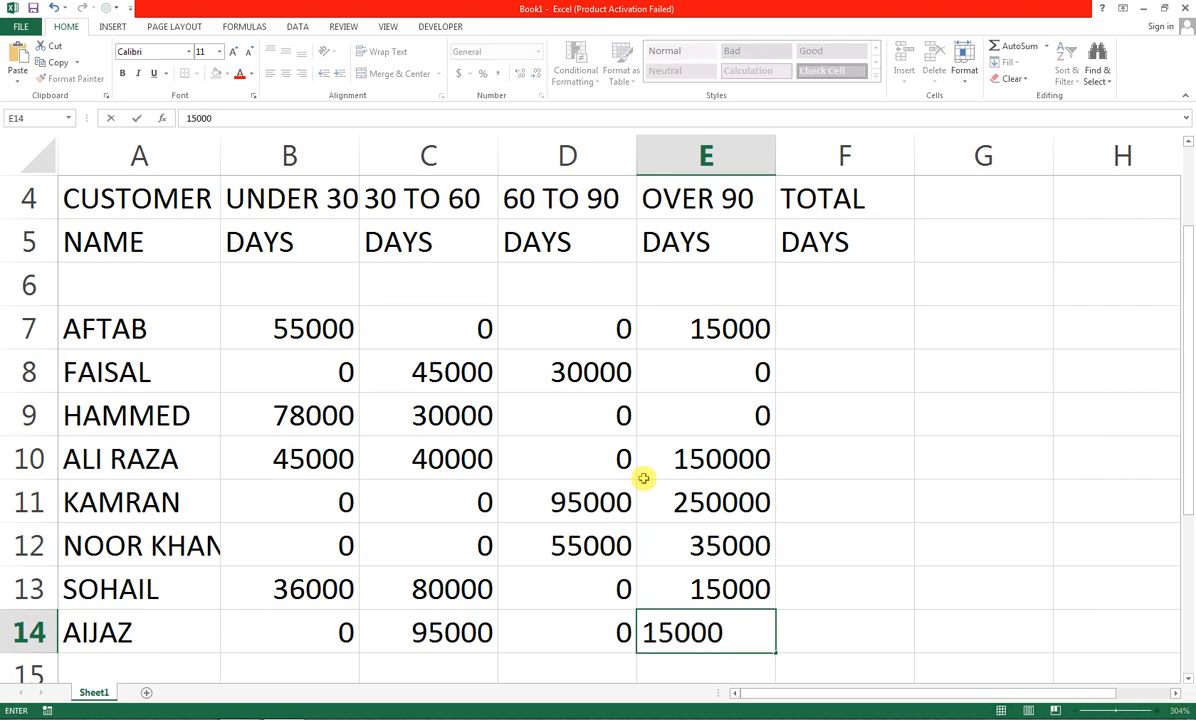
pyautogui.press('Return')
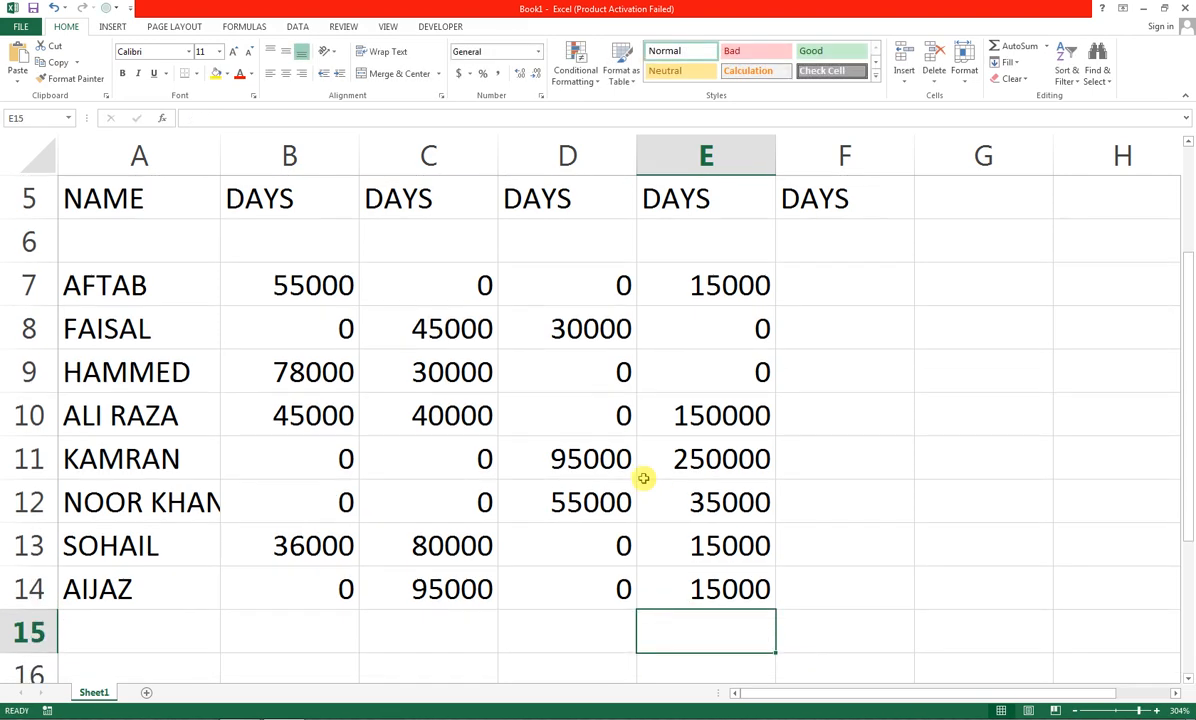
# Total the first customer's amounts in F7 with the formula =SUM(B7:E7).
pyautogui.scroll(2, 643, 478)
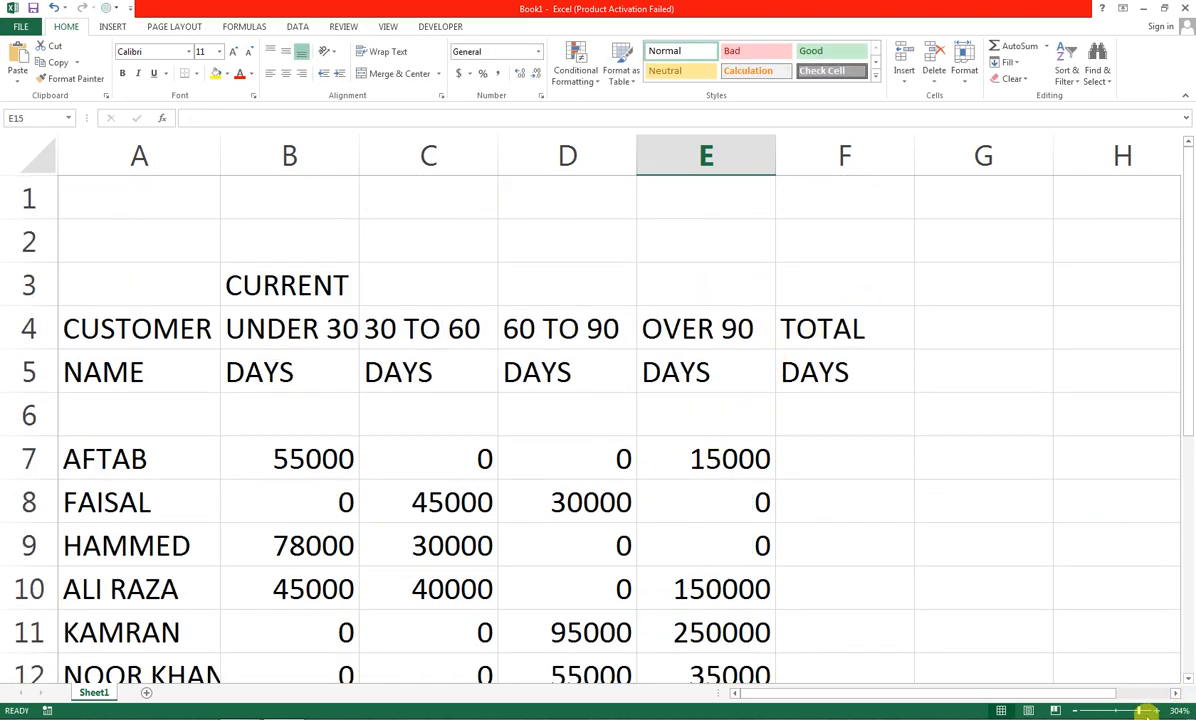
pyautogui.click(1133, 710)
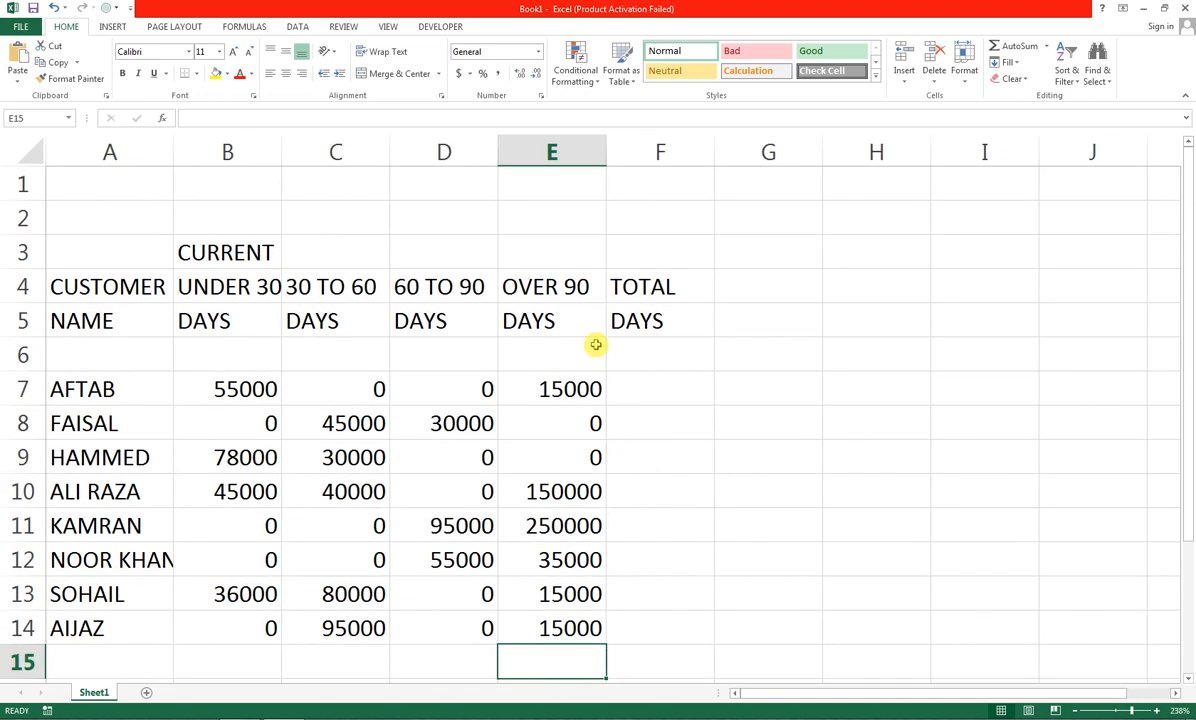
pyautogui.click(665, 366)
pyautogui.click(622, 399)
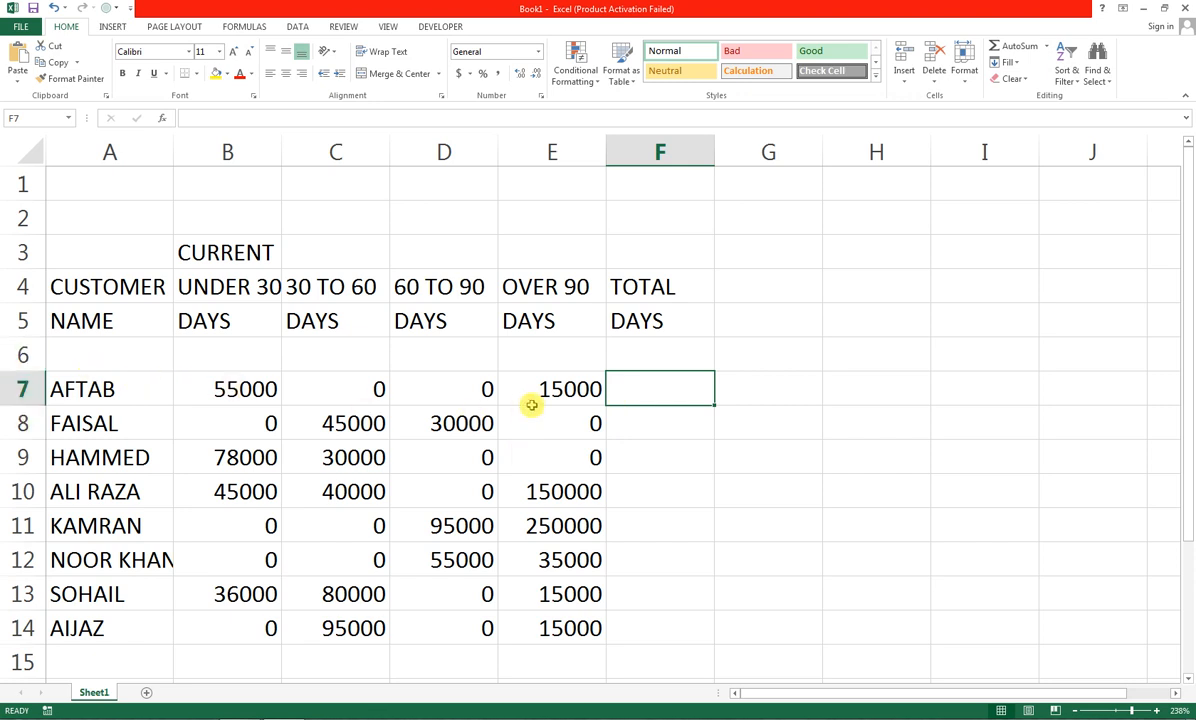
pyautogui.write('=SUM(')
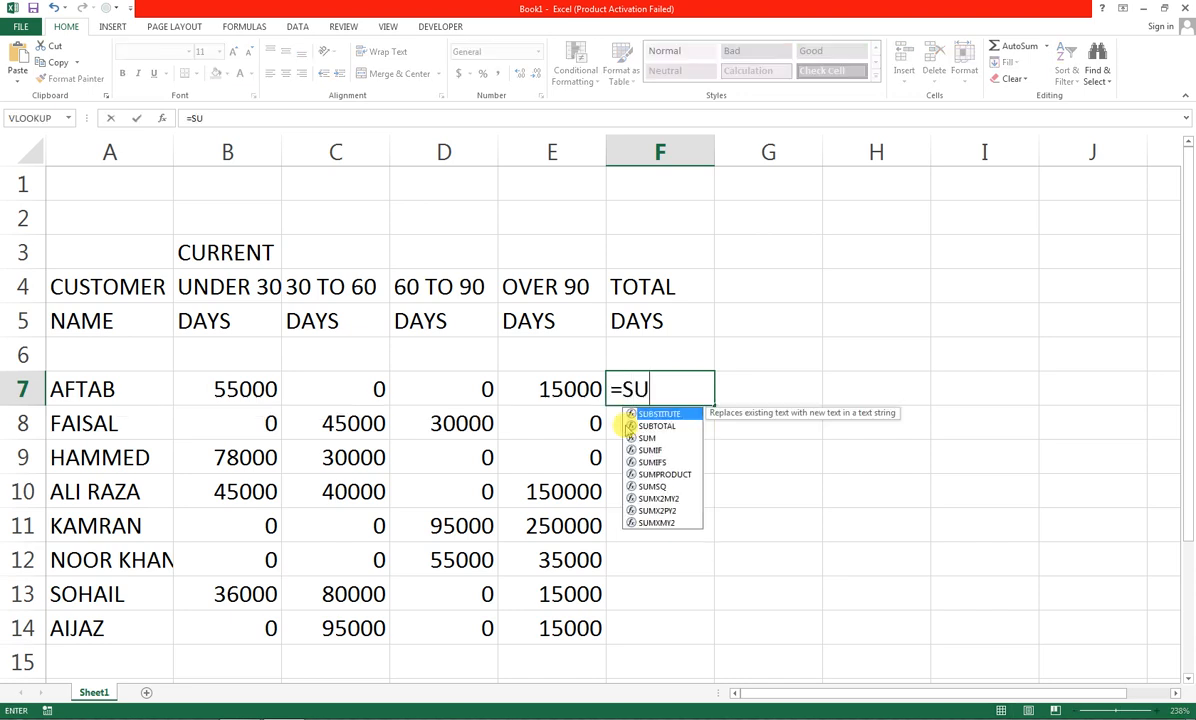
pyautogui.press('Left')
pyautogui.hotkey('shift', 'Left')
pyautogui.hotkey('shift', 'Left')
pyautogui.hotkey('shift', 'Left')
pyautogui.hotkey('shift', 'Left')
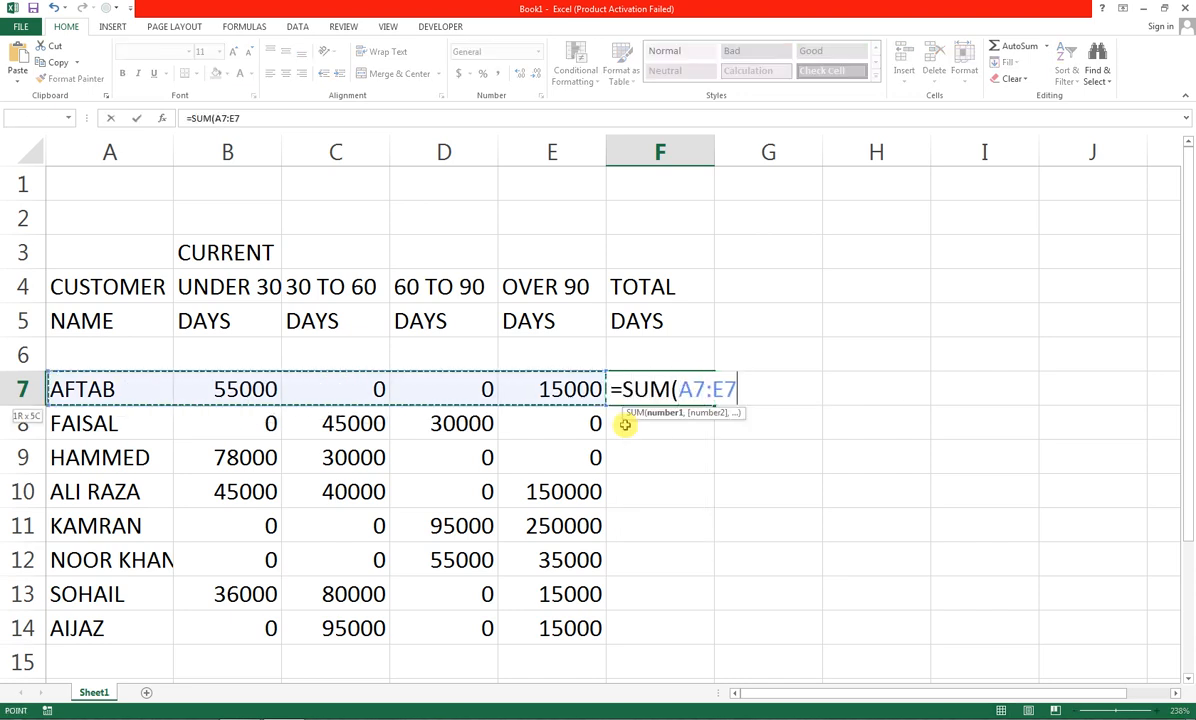
pyautogui.hotkey('shift', 'Right')
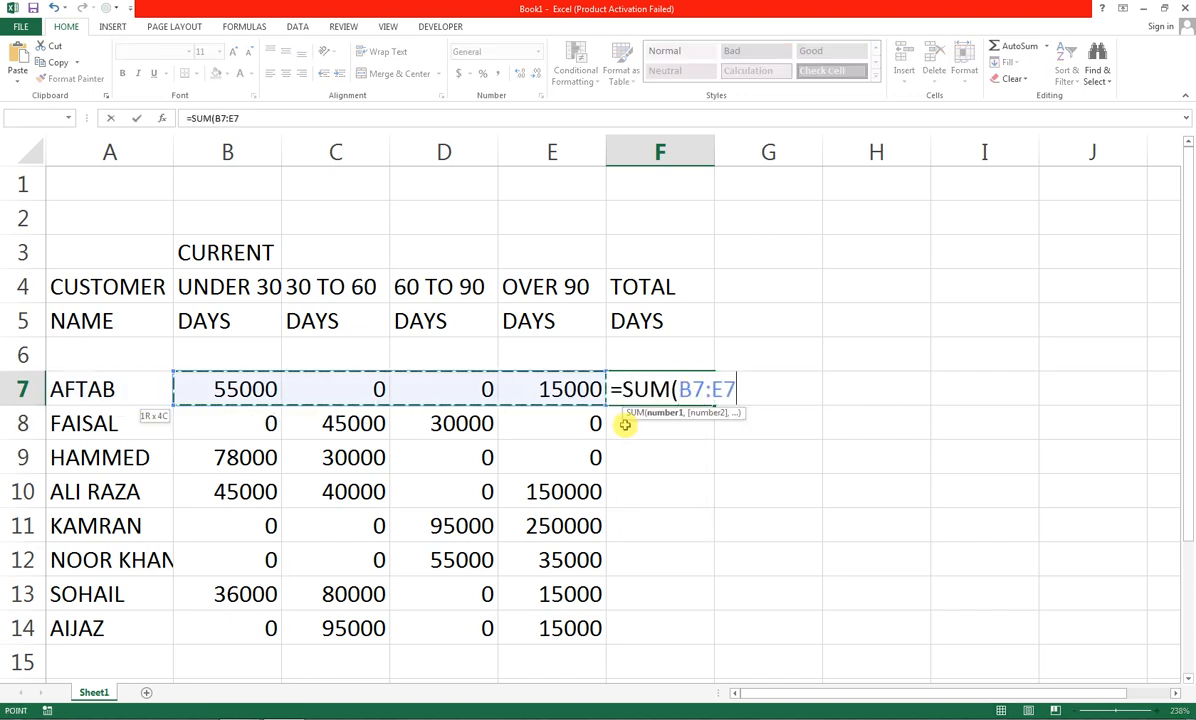
pyautogui.press('Return')
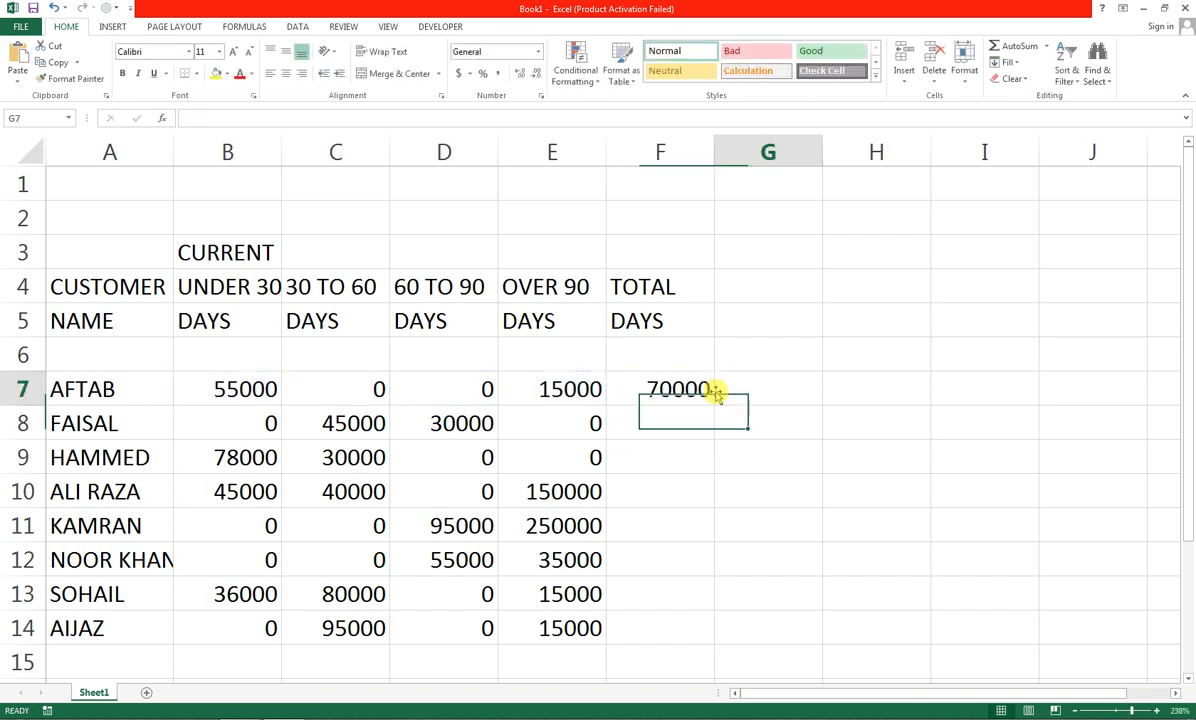
# Fill the F7 sum formula down through F14 to total every customer's row.
pyautogui.click(716, 390)
pyautogui.click(705, 390)
pyautogui.moveTo(713, 403); pyautogui.dragTo(684, 636)
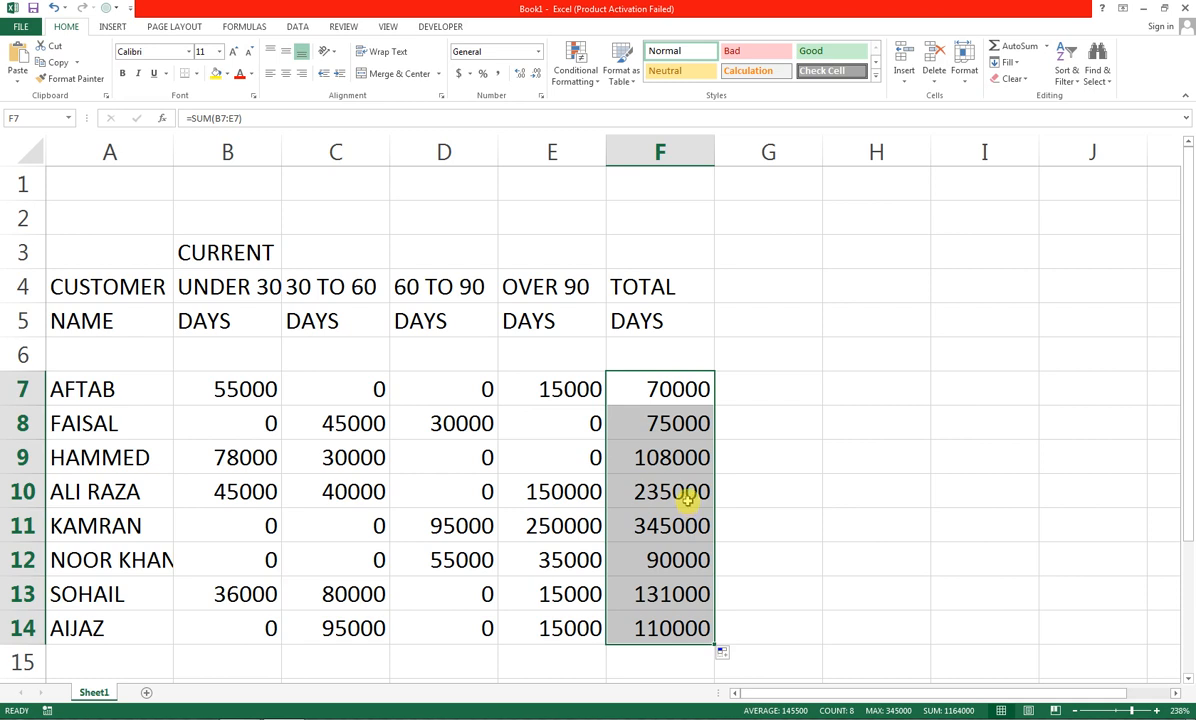
# Apply the comma number style to all amounts and totals in B7:F14.
pyautogui.moveTo(232, 395); pyautogui.dragTo(627, 632)
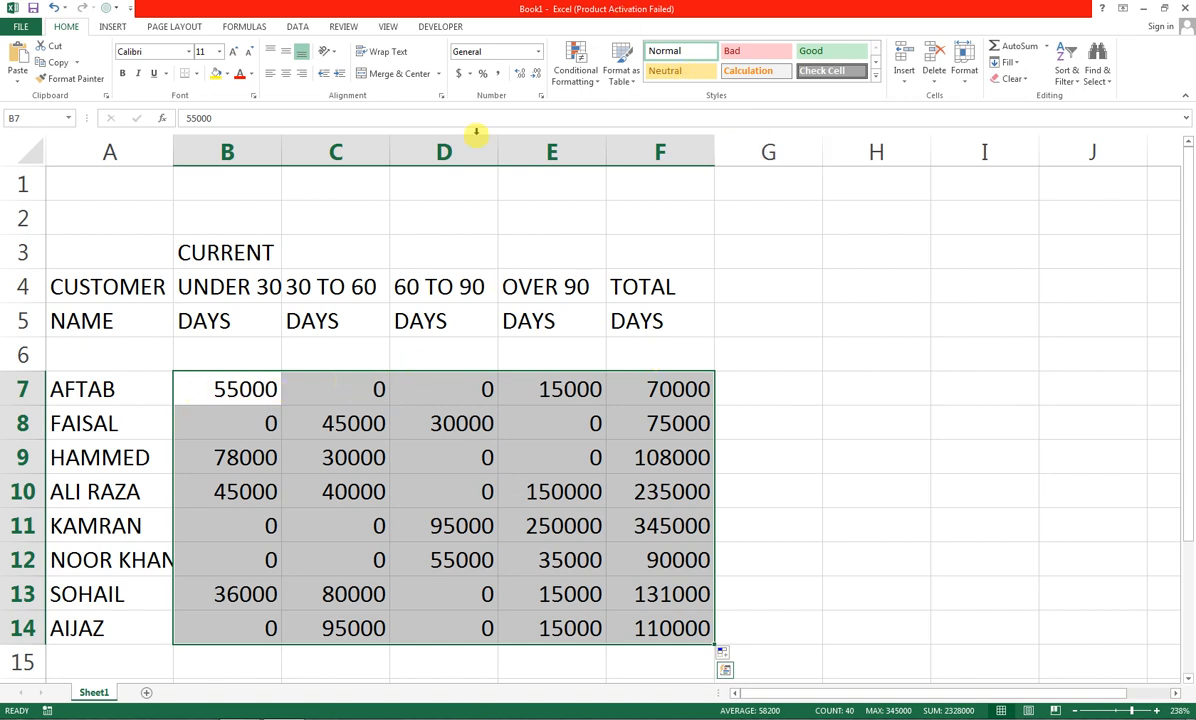
pyautogui.click(500, 76)
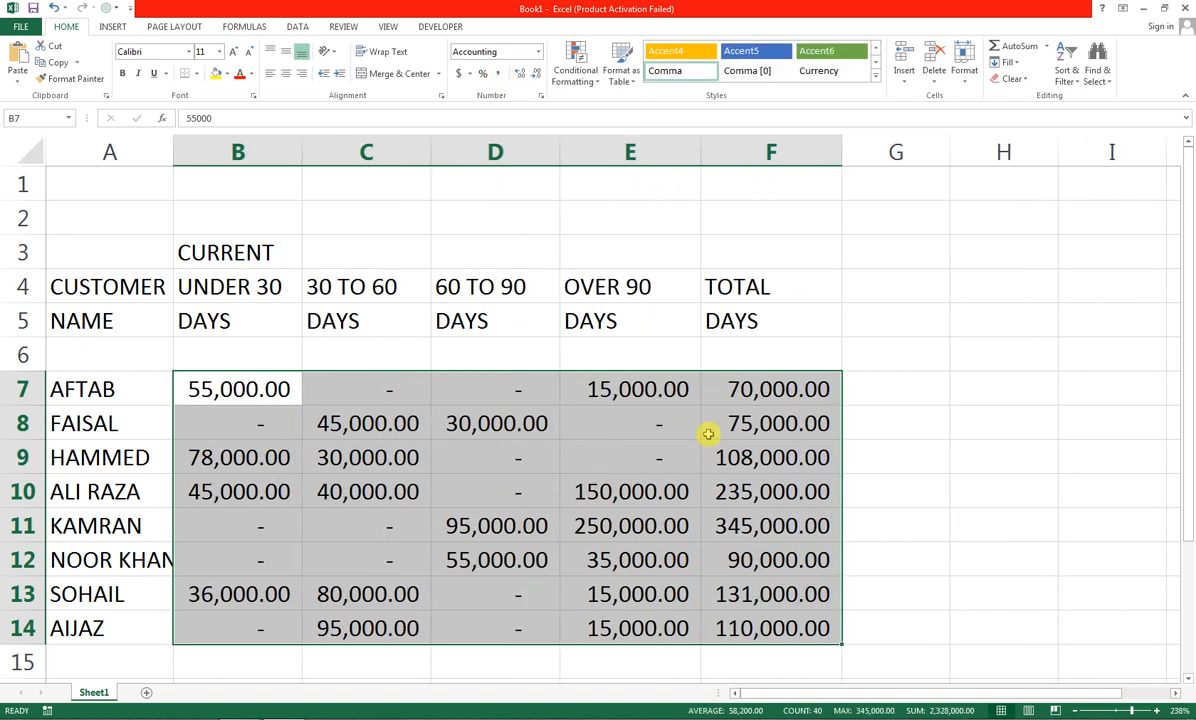
pyautogui.click(380, 388)
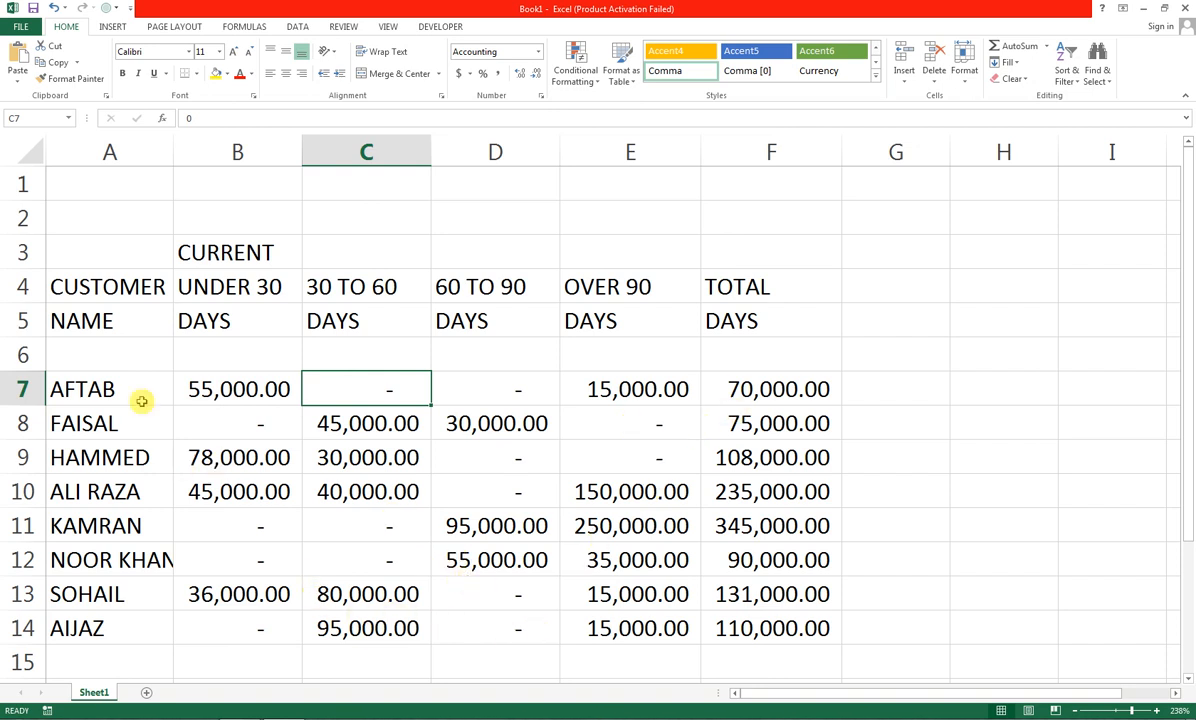
# Add all borders to the report table in A3:F14.
pyautogui.click(90, 245)
pyautogui.moveTo(431, 323); pyautogui.dragTo(774, 630)
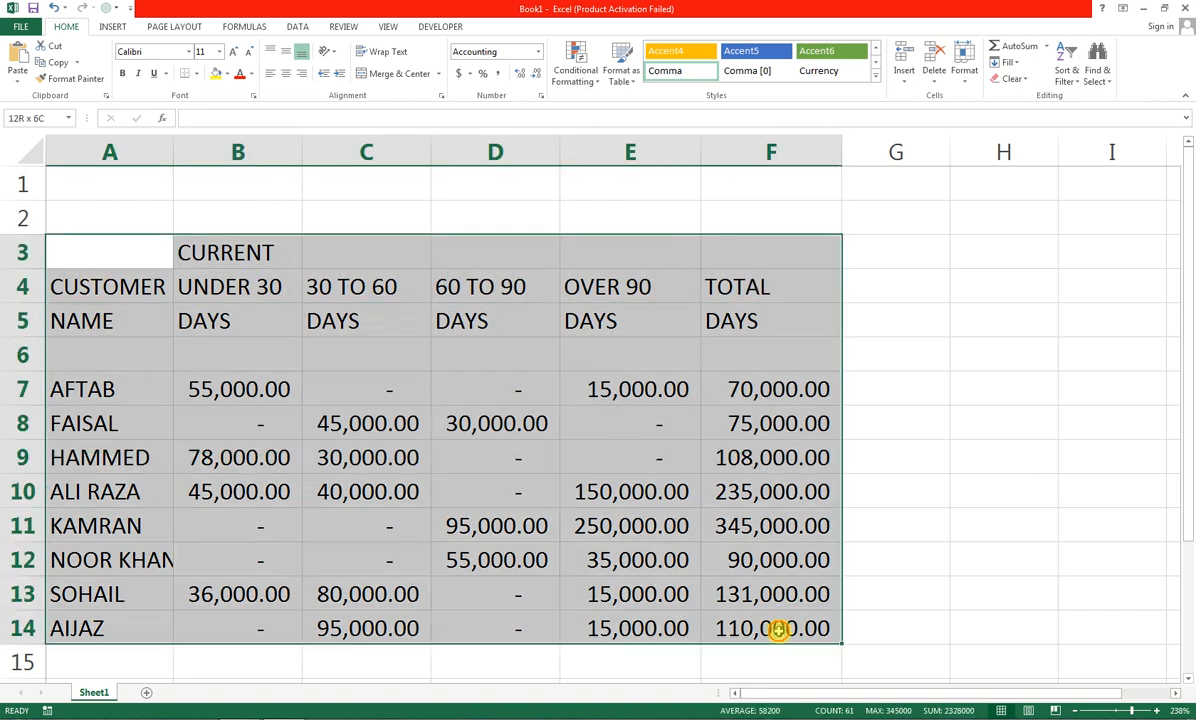
pyautogui.click(196, 73)
pyautogui.click(225, 195)
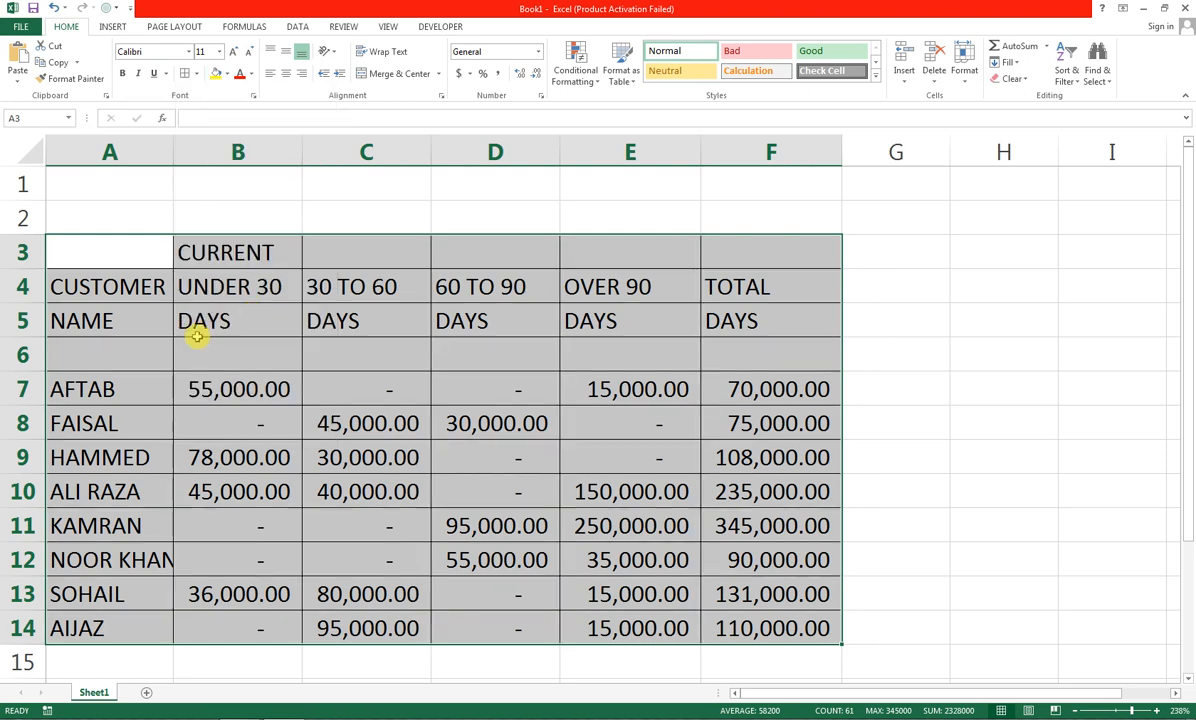
# Enter the row label TOTAL in A16, below the customer list.
pyautogui.scroll(-1, 198, 333)
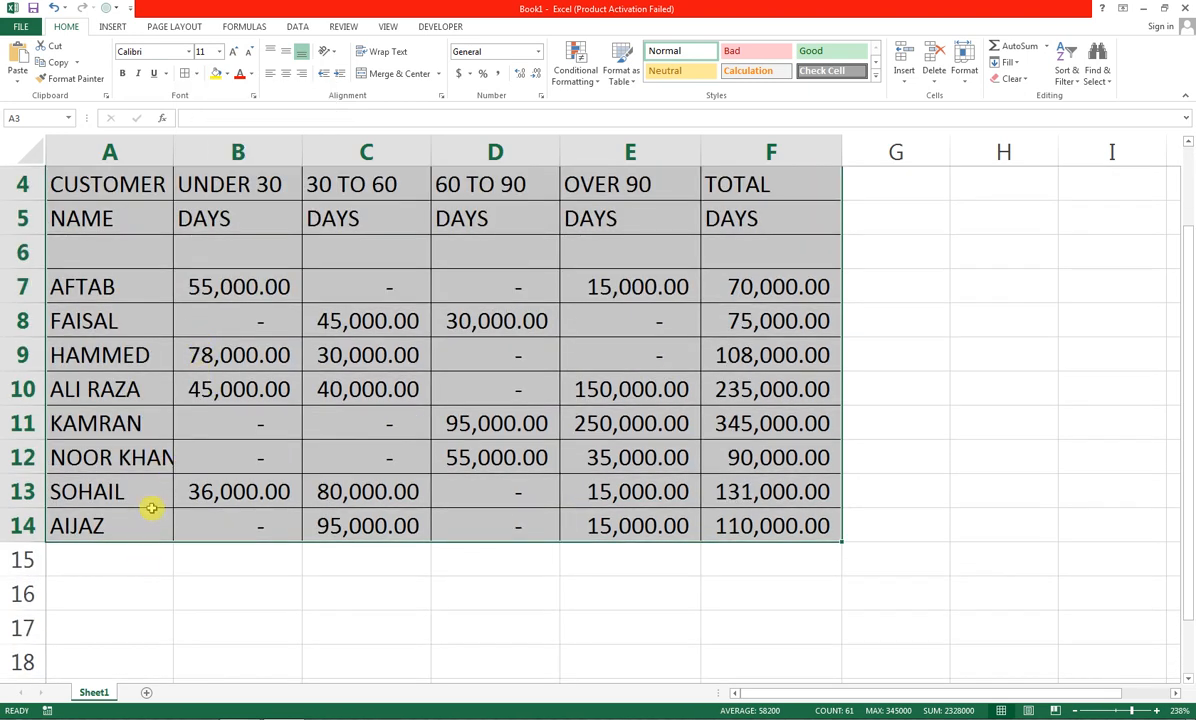
pyautogui.click(138, 583)
pyautogui.write('TO')
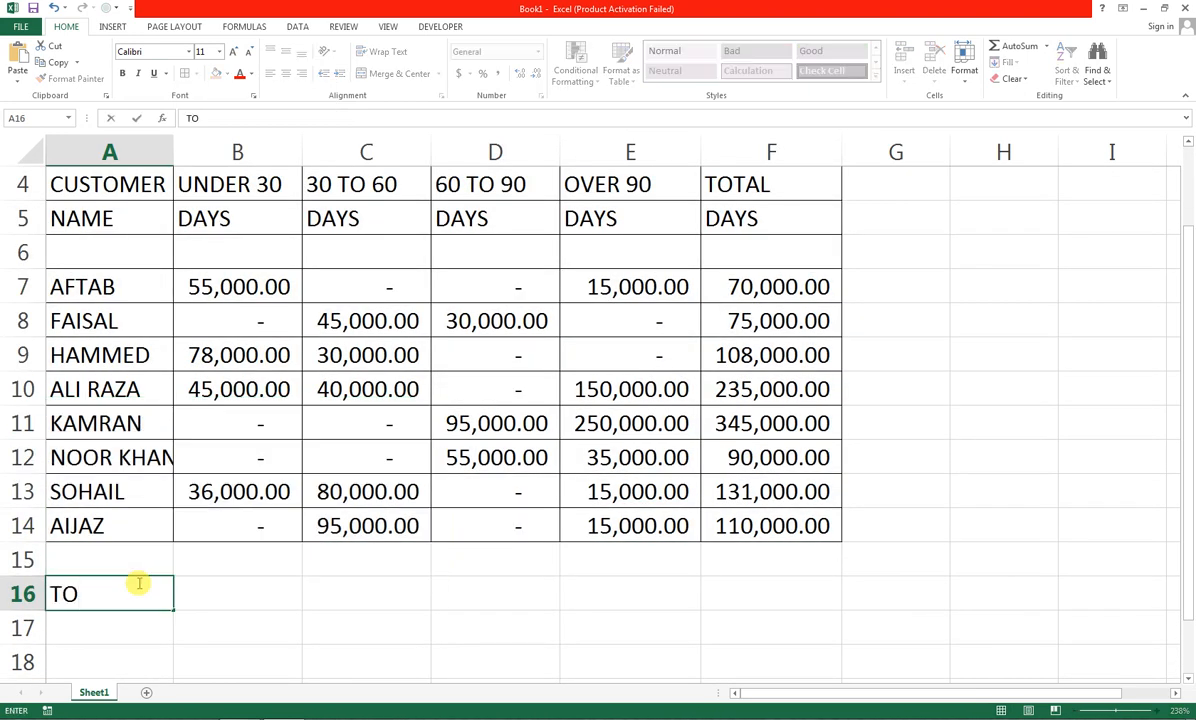
pyautogui.write('TAL')
pyautogui.press('Tab')
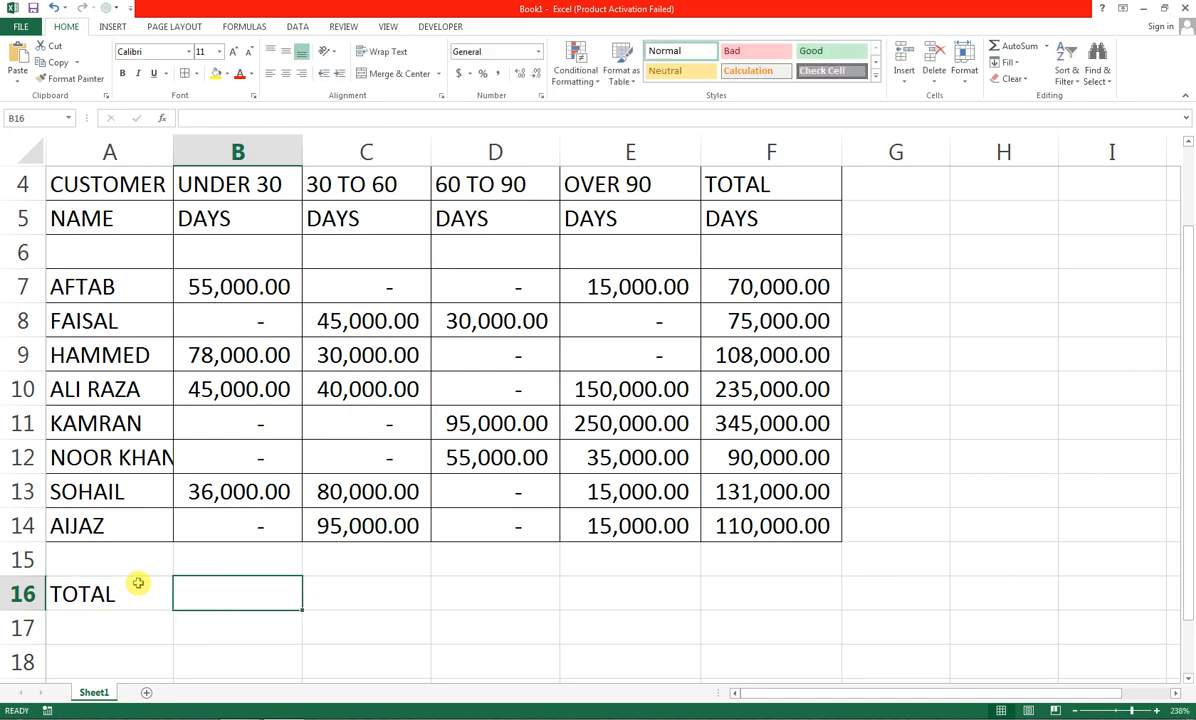
# Sum B7:B15 in B16 and fill the formula across to F16 to total every column.
pyautogui.hotkey('alt', '=')
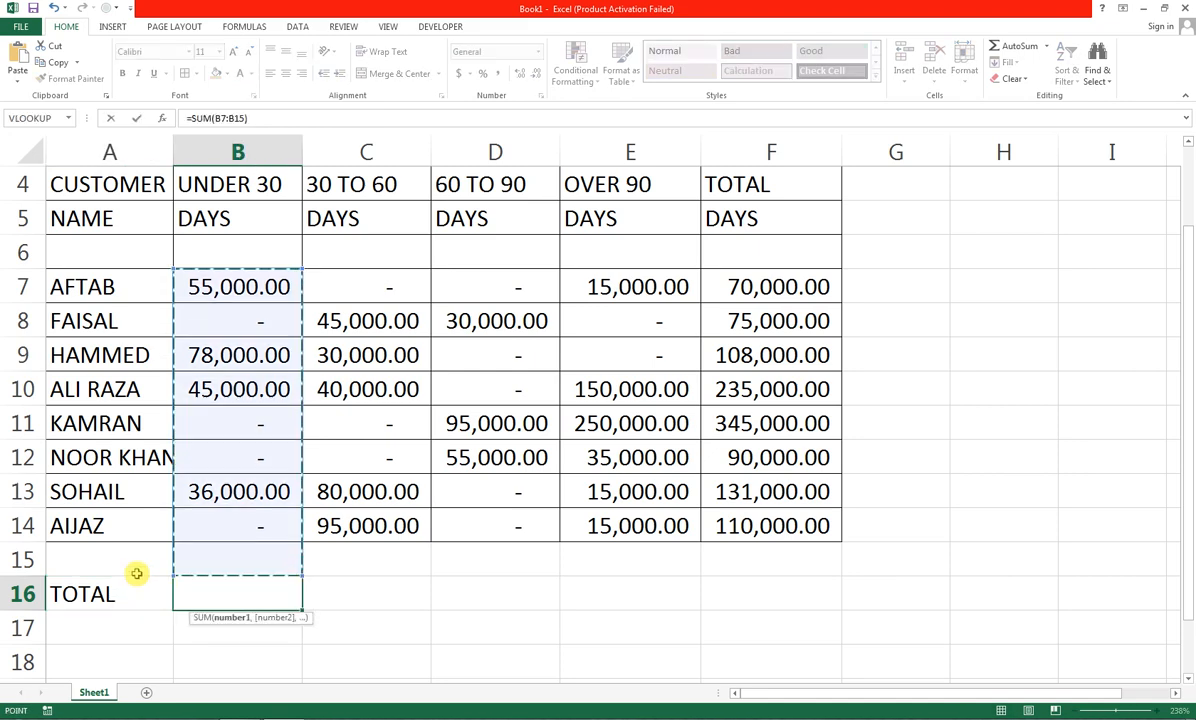
pyautogui.scroll(1, 133, 459)
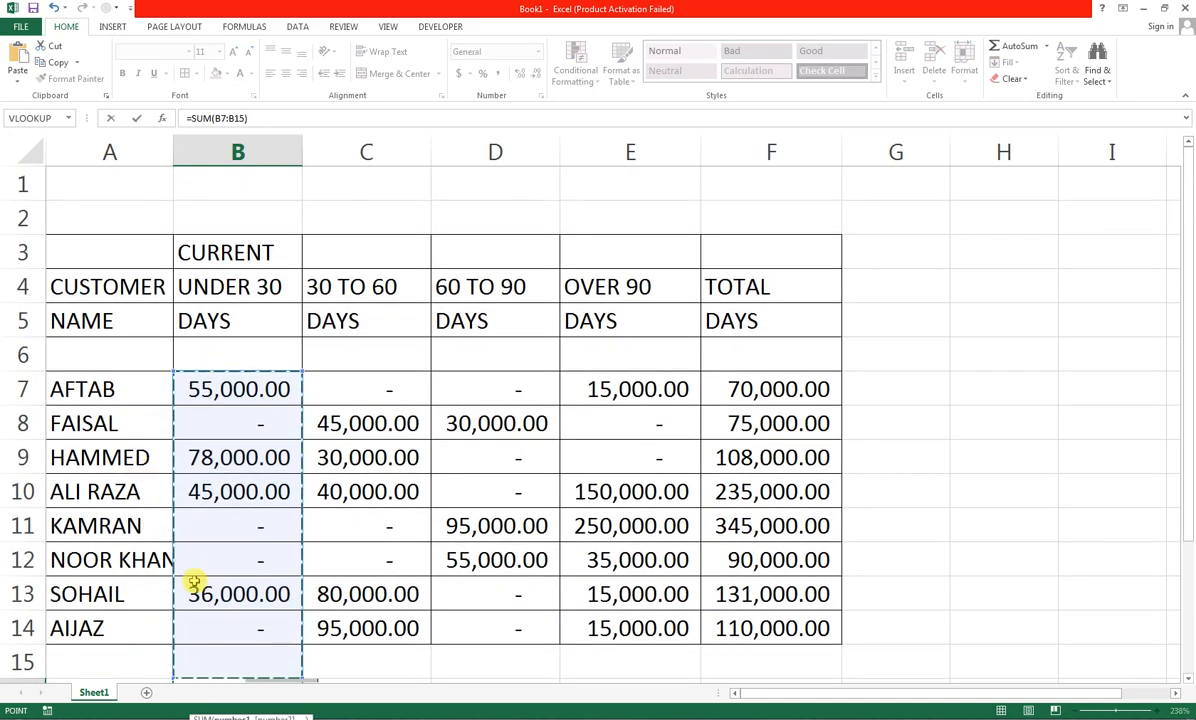
pyautogui.scroll(-1, 195, 582)
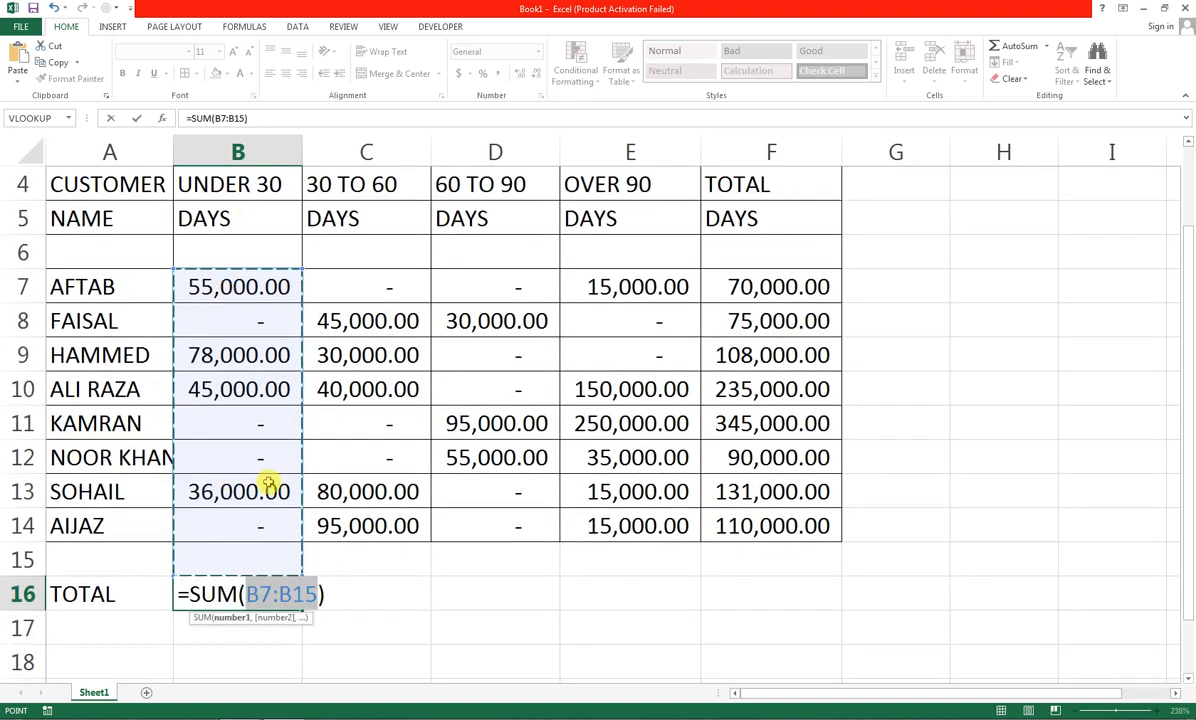
pyautogui.press('Return')
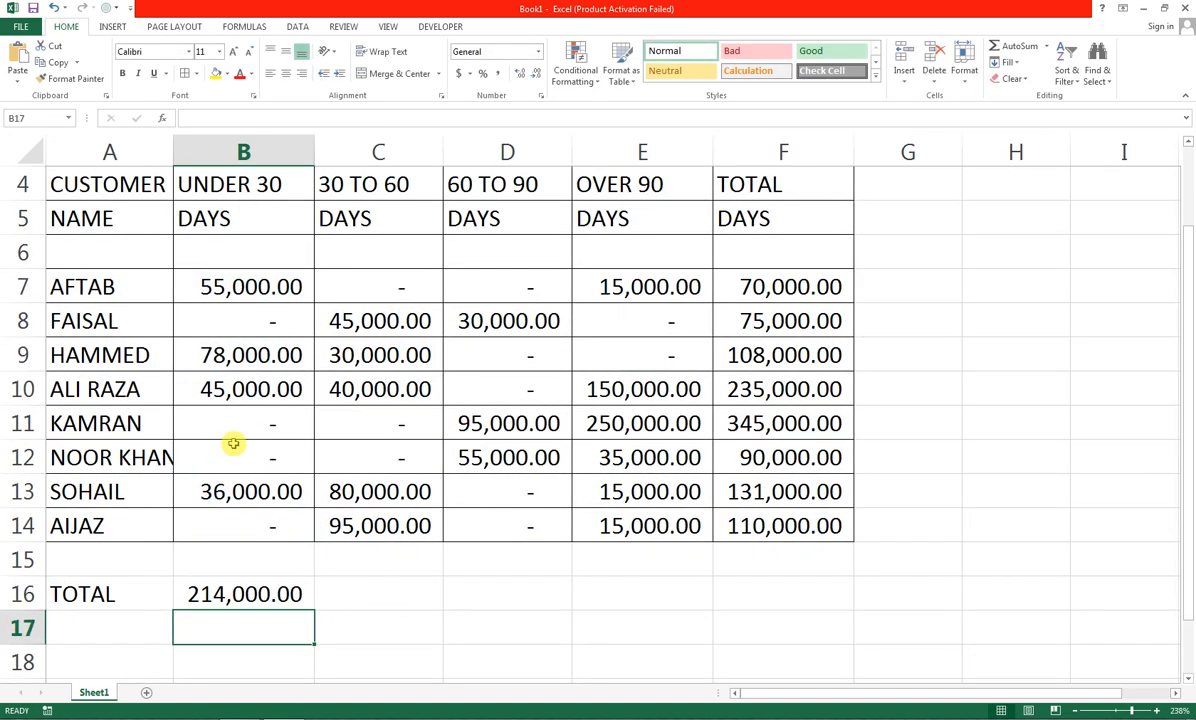
pyautogui.click(262, 598)
pyautogui.moveTo(312, 607); pyautogui.dragTo(745, 515)
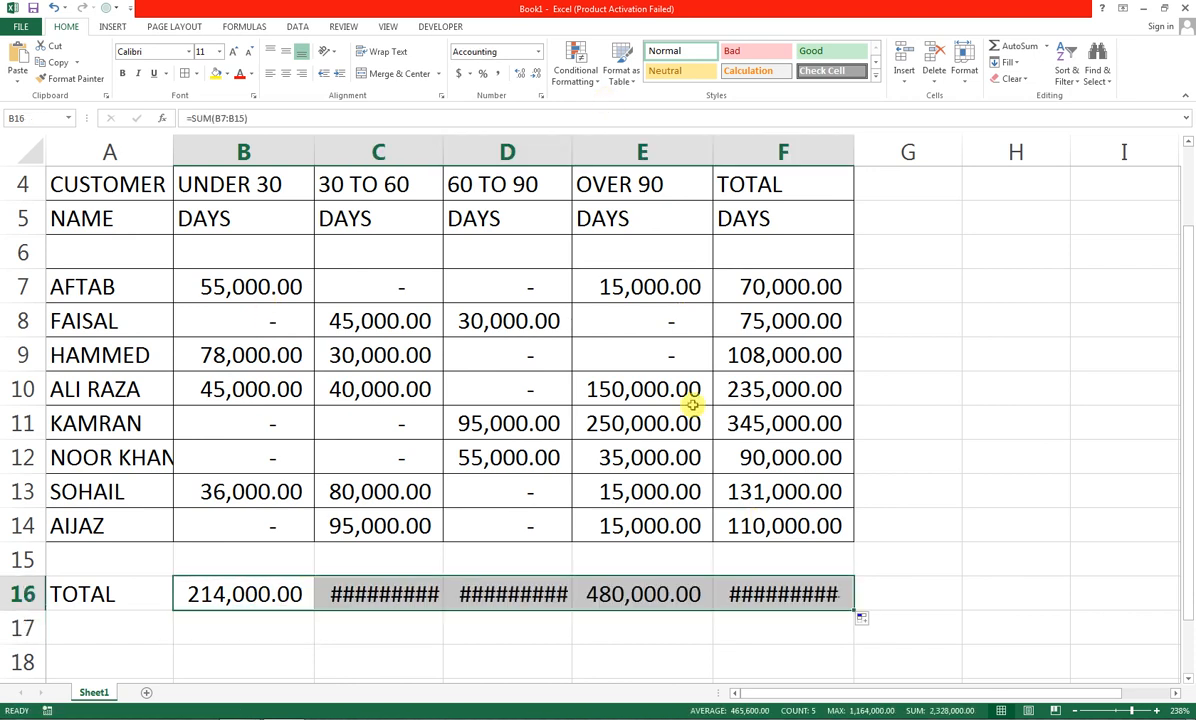
# AutoFit the widths of columns D, C and F to fit their totals.
pyautogui.doubleClick(573, 157)
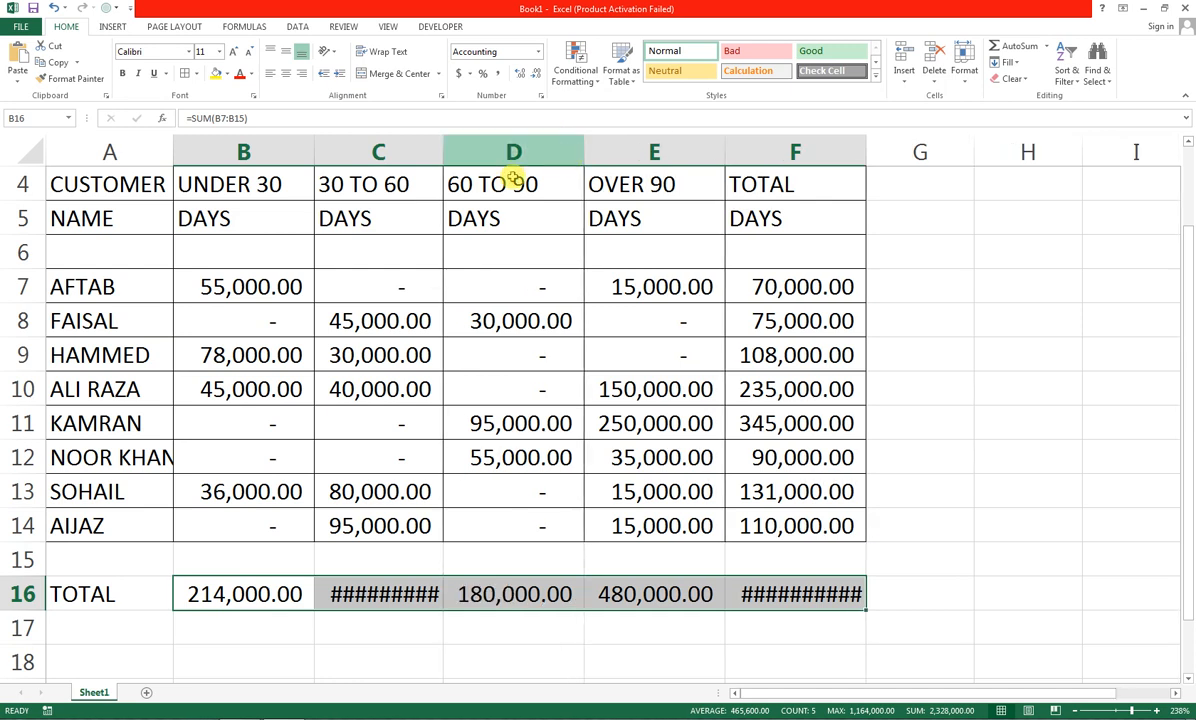
pyautogui.doubleClick(446, 152)
pyautogui.doubleClick(875, 153)
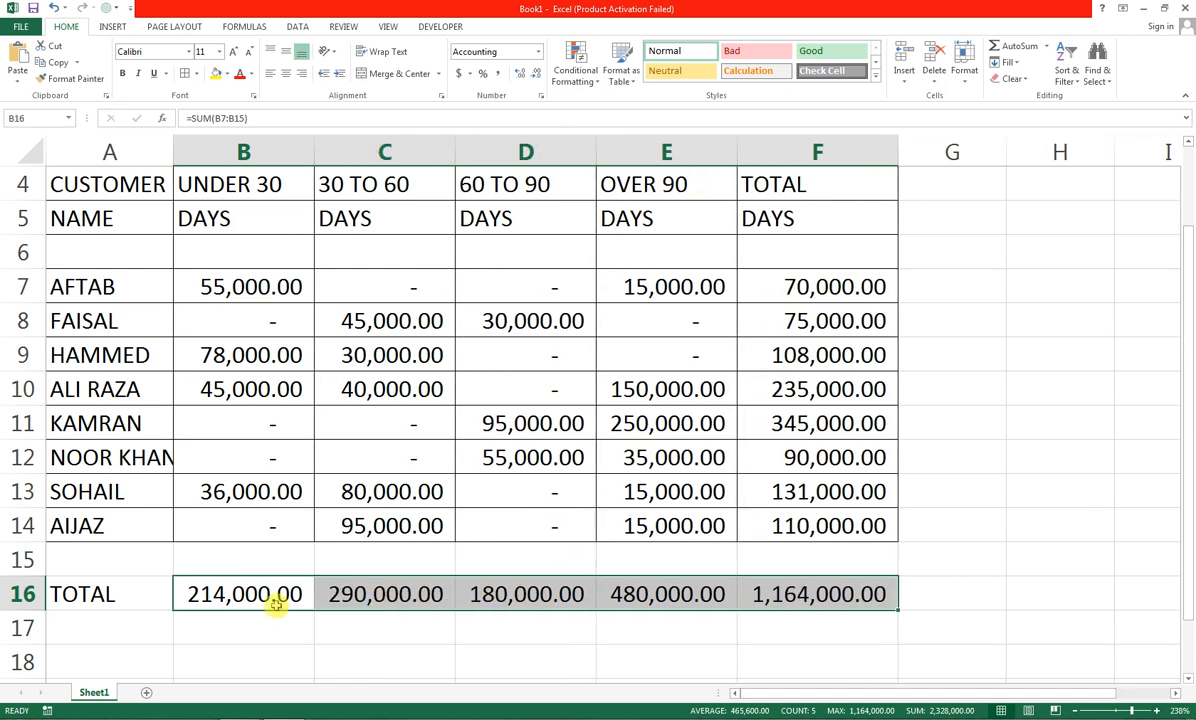
# Put a thick box border around the total row A16:F16 and shrink the blank row 15 to a thin gap.
pyautogui.moveTo(120, 593); pyautogui.dragTo(870, 597)
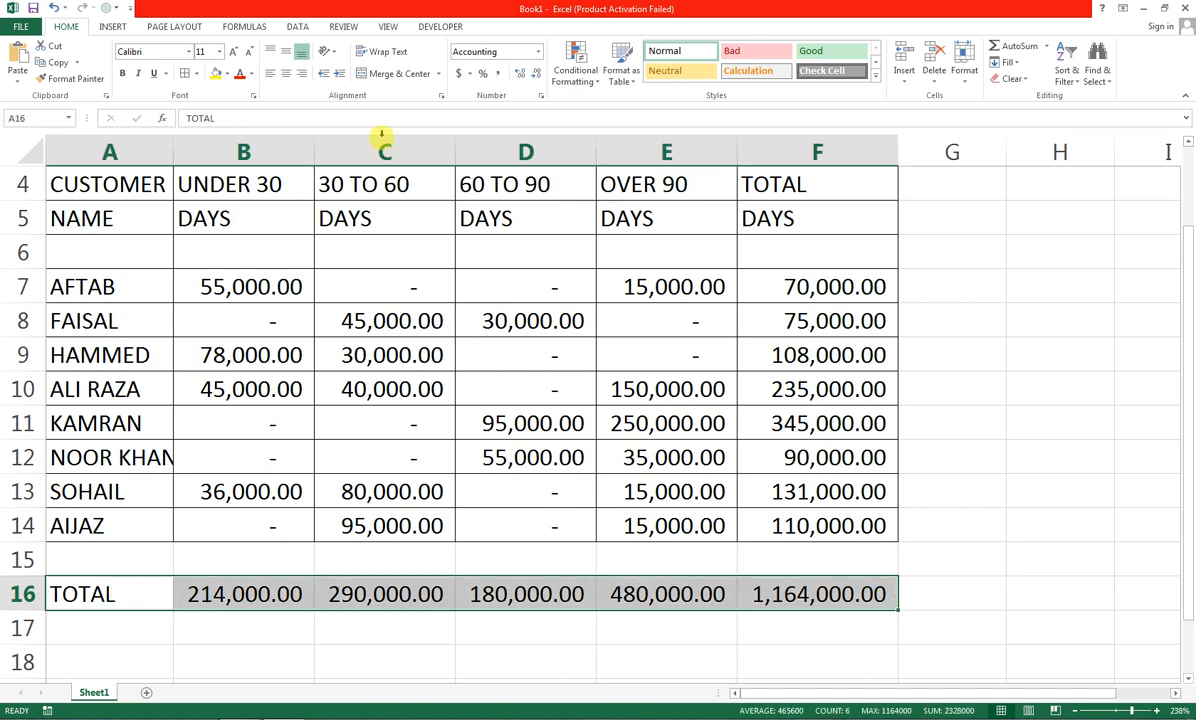
pyautogui.click(195, 74)
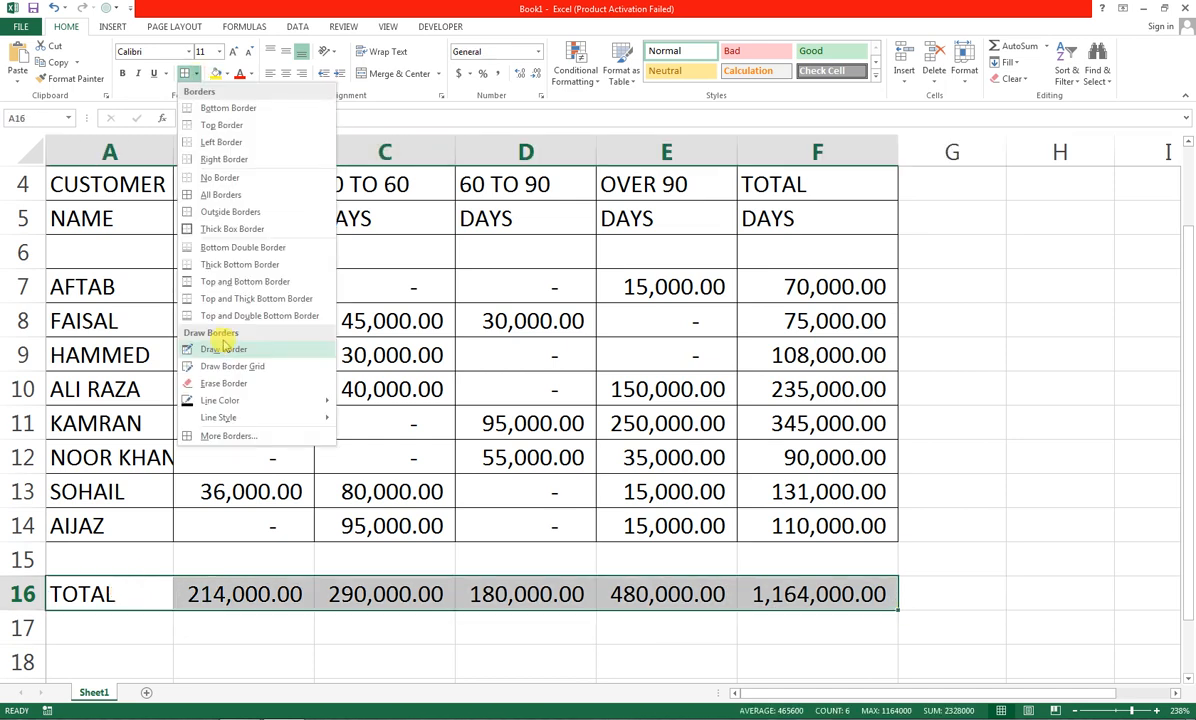
pyautogui.click(237, 231)
pyautogui.moveTo(25, 577); pyautogui.dragTo(38, 550)
# Insert two blank rows above row 1 to make room for a report title.
pyautogui.scroll(1, 547, 440)
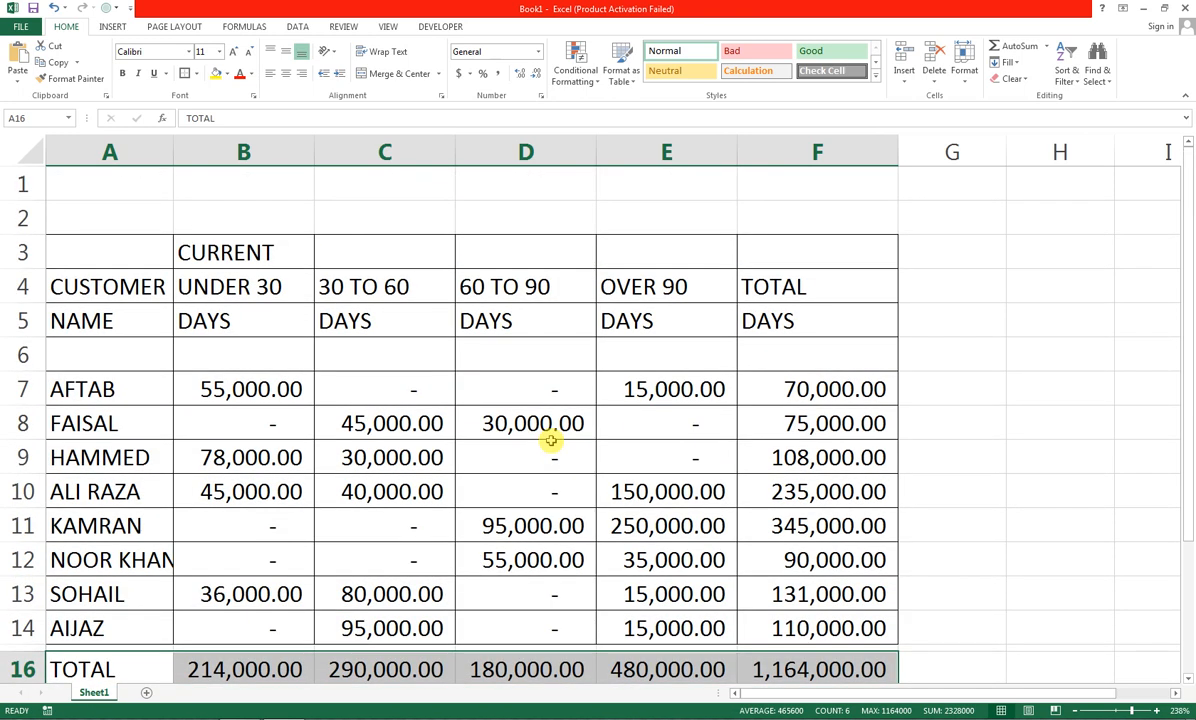
pyautogui.click(5, 183)
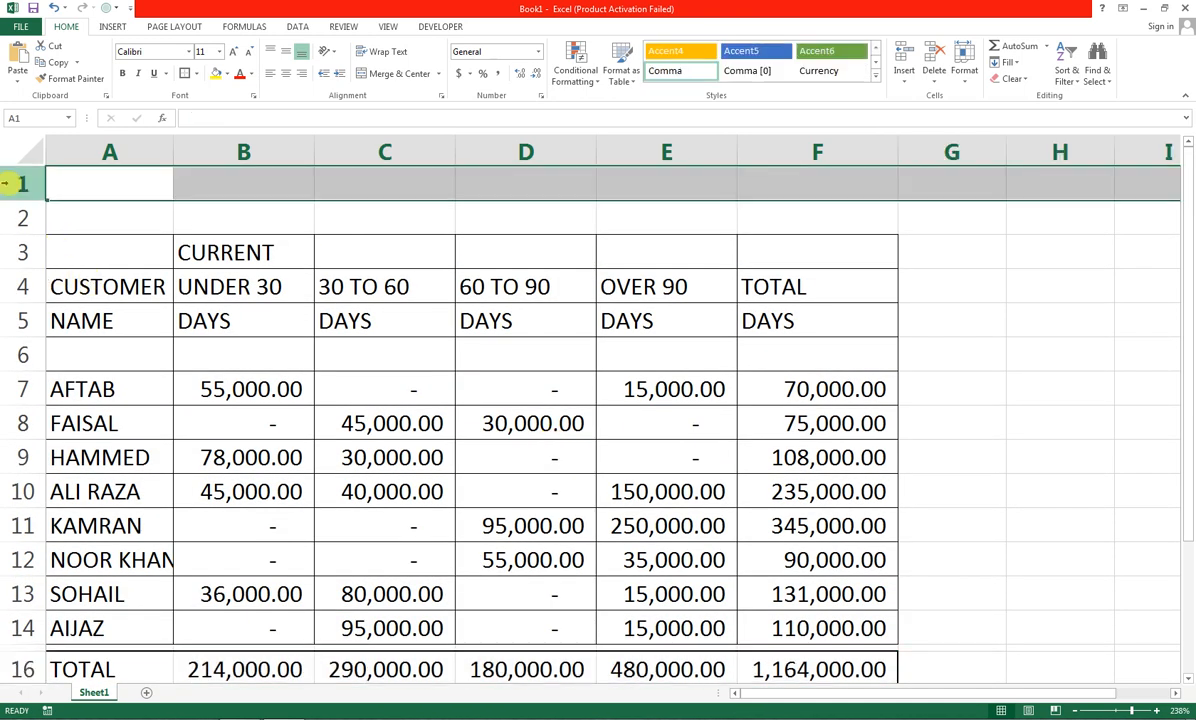
pyautogui.hotkey('ctrl', 'shift', '+')
pyautogui.hotkey('ctrl', 'shift', '+')
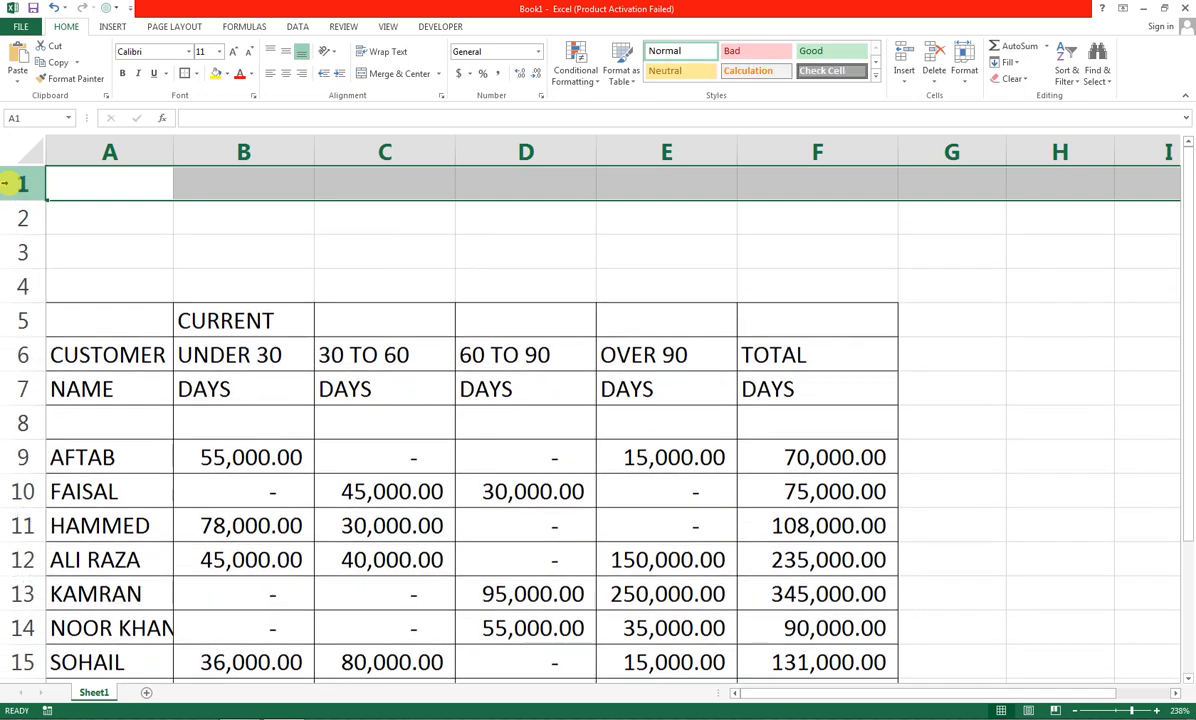
# Merge A2:I3 across so that rows 2 and 3 each become one separate merged title cell.
pyautogui.moveTo(103, 209); pyautogui.dragTo(1150, 246)
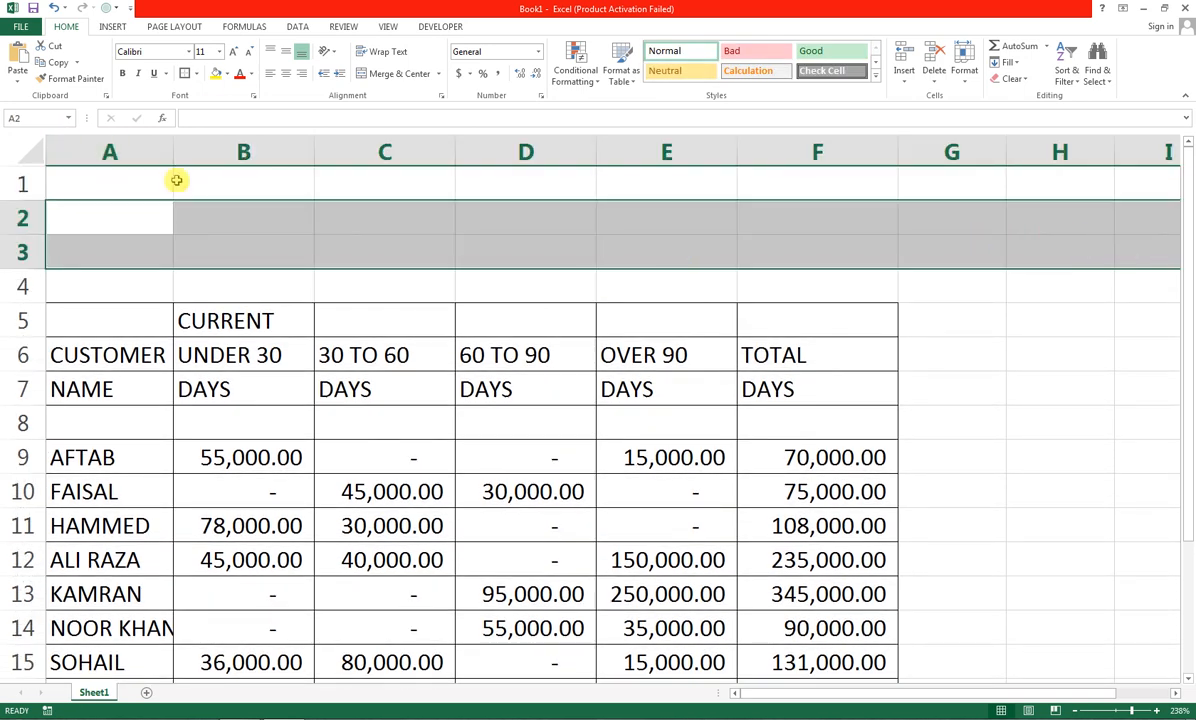
pyautogui.click(400, 74)
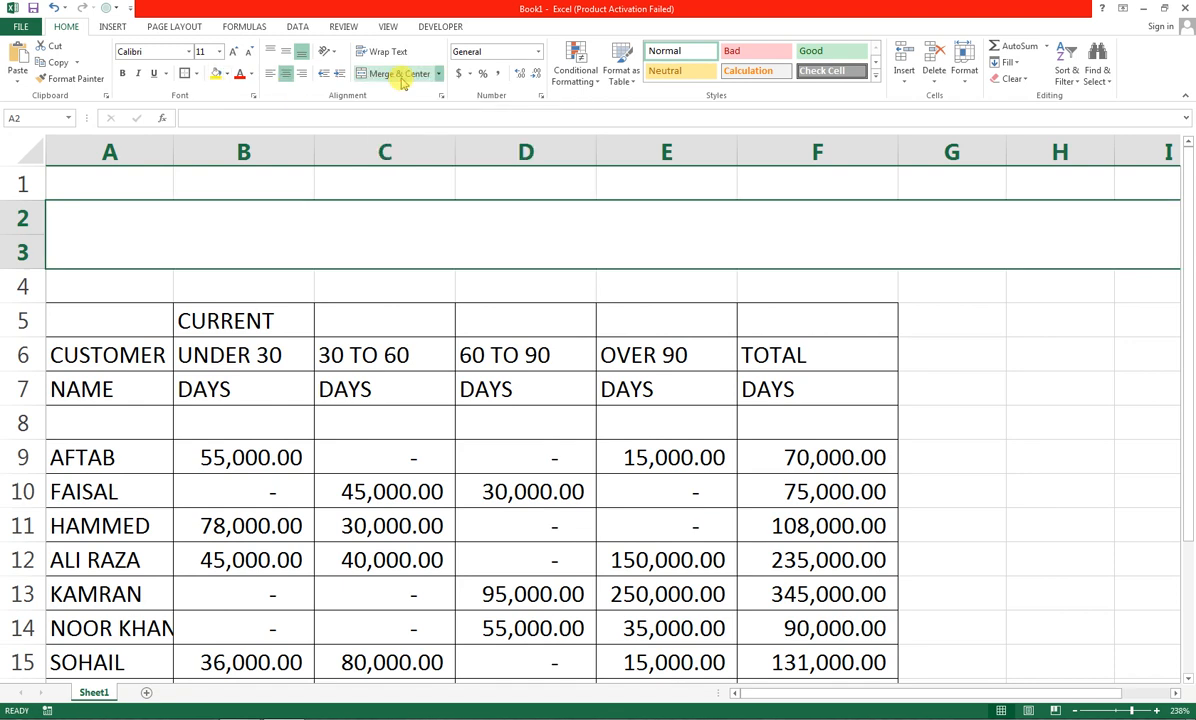
pyautogui.click(401, 76)
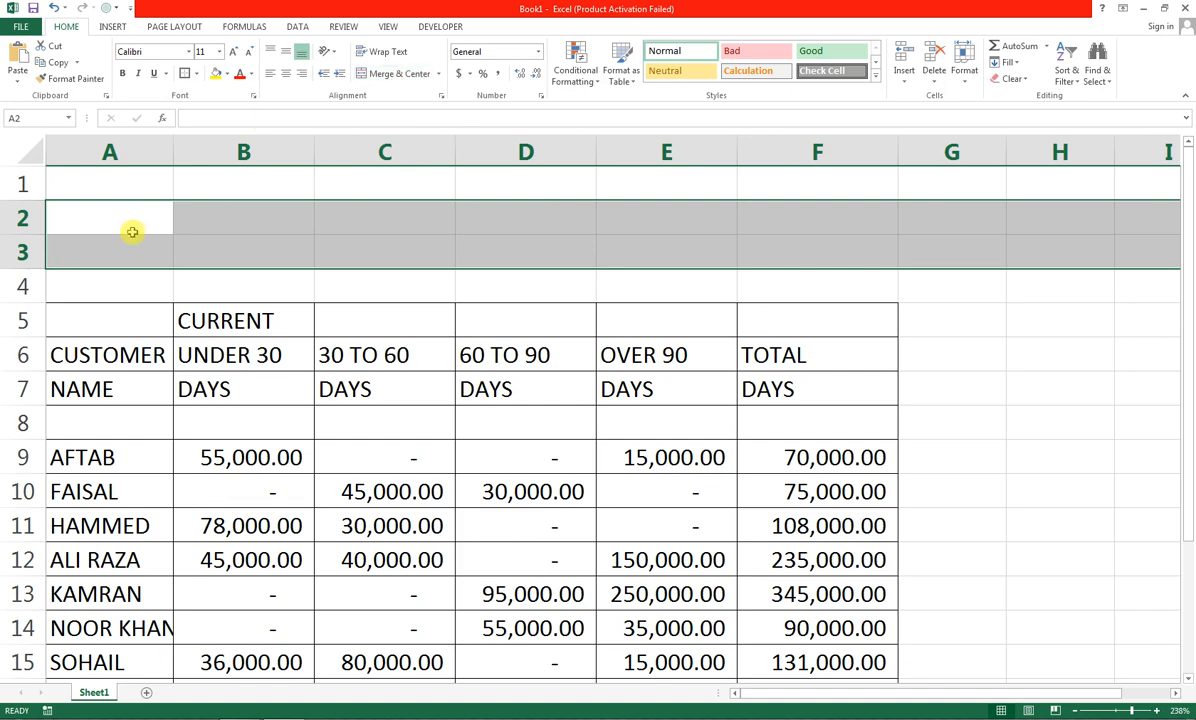
pyautogui.click(438, 76)
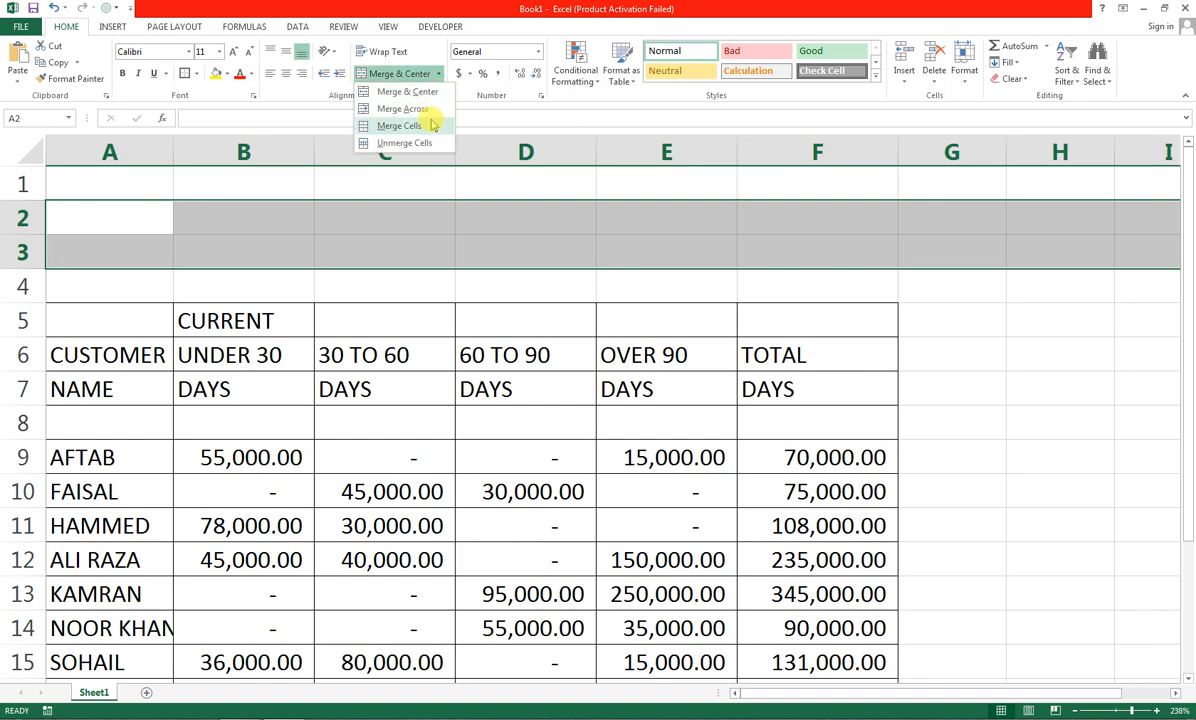
pyautogui.click(402, 108)
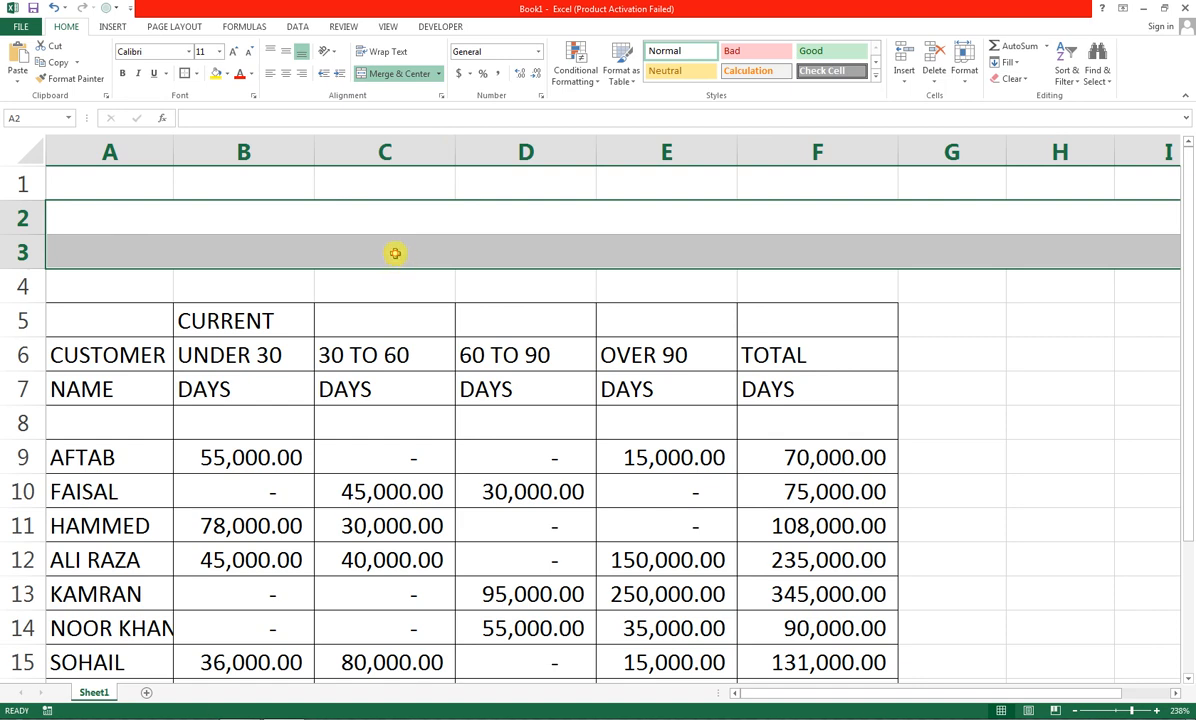
pyautogui.click(396, 252)
pyautogui.click(405, 227)
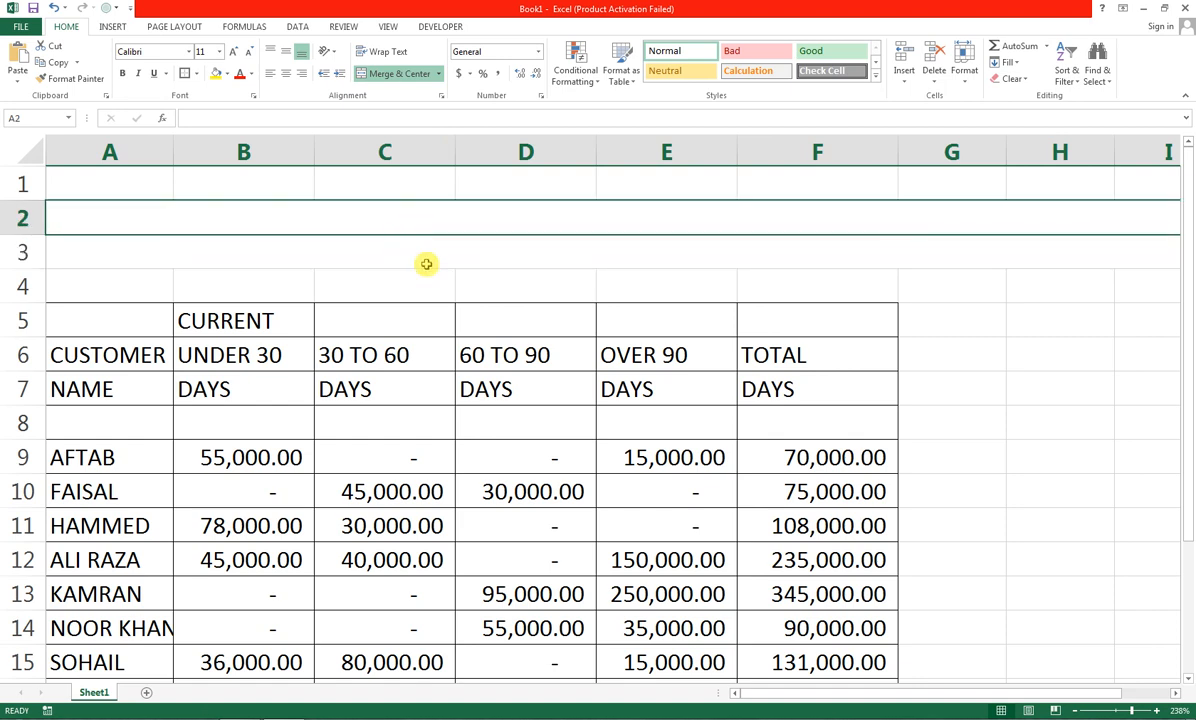
# Enter the report title ACCOUNTS RECEIVABLE WITH AGING in merged row 2.
pyautogui.write('ACCOUNT')
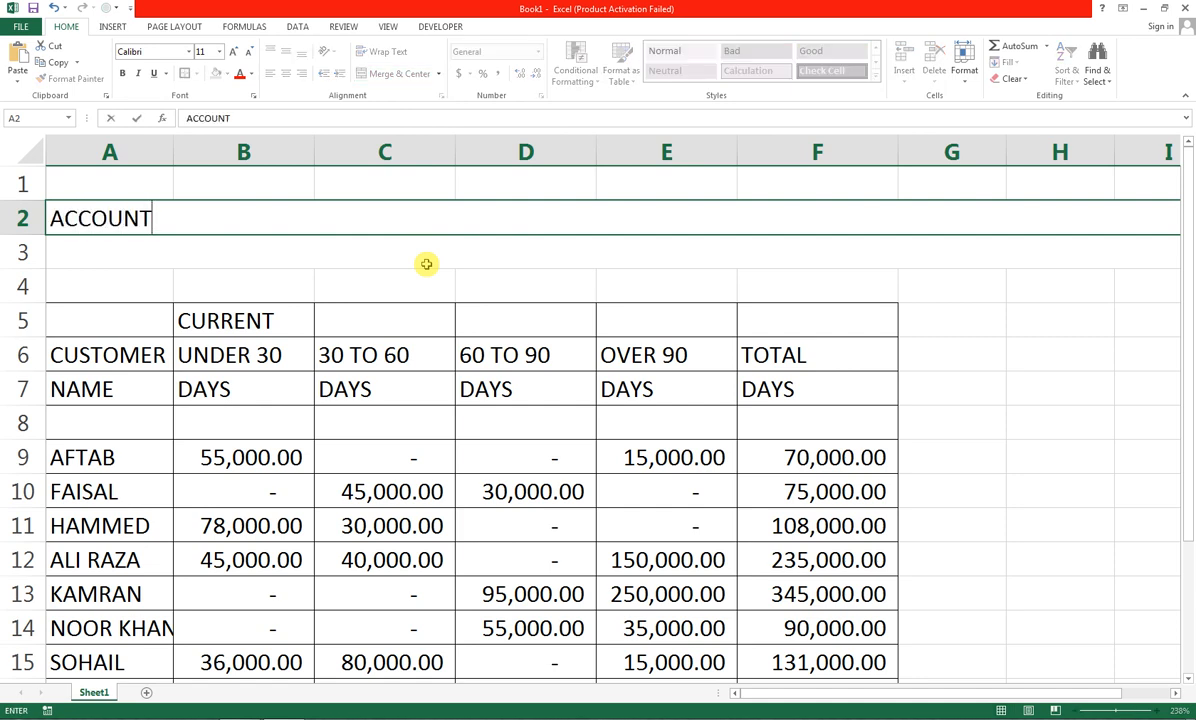
pyautogui.write('S RECE')
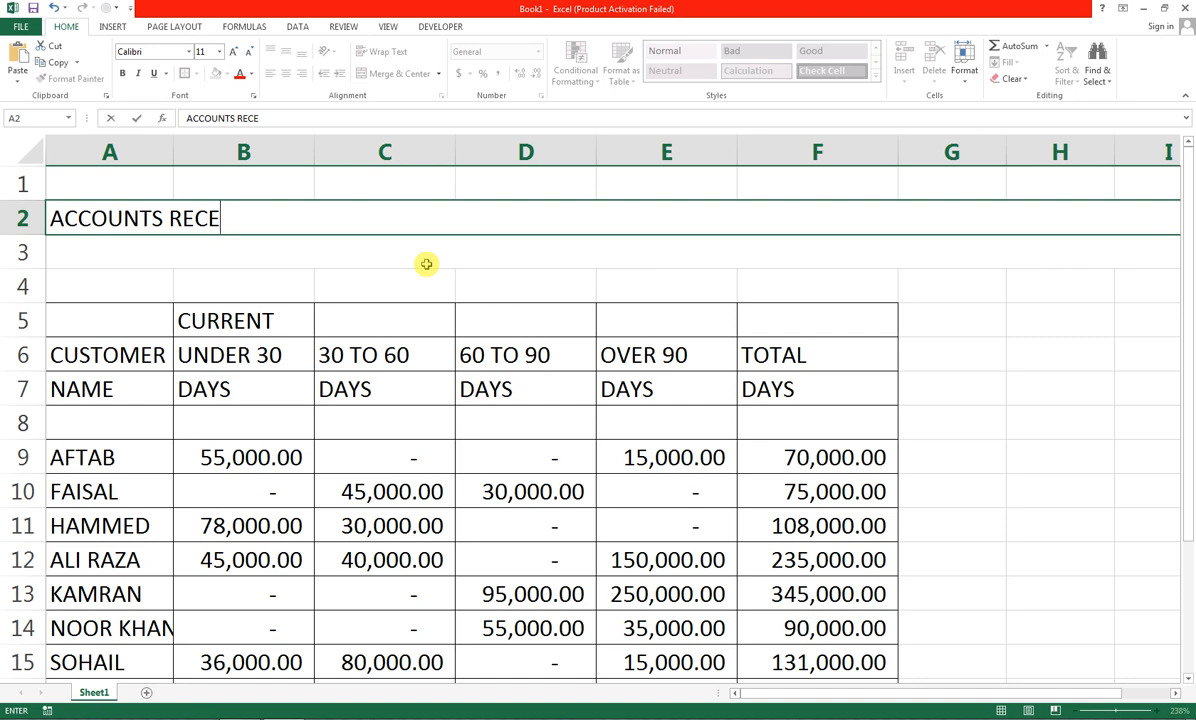
pyautogui.write('IVAB')
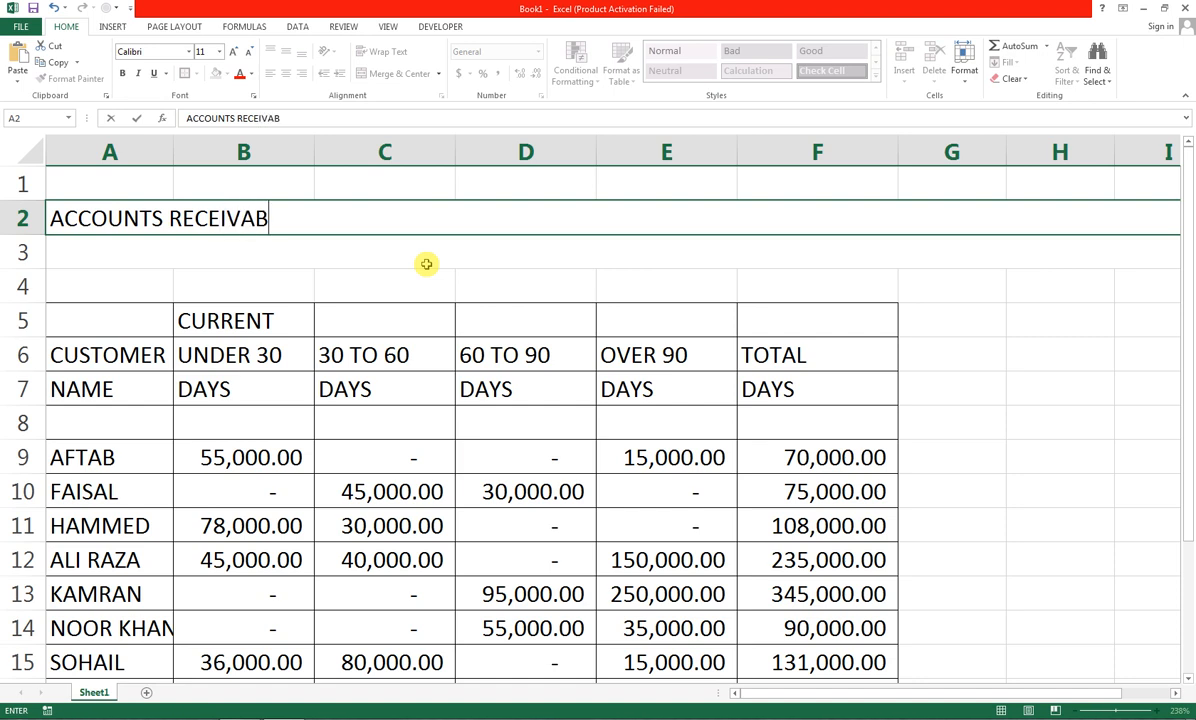
pyautogui.write('LE  WITH AGING')
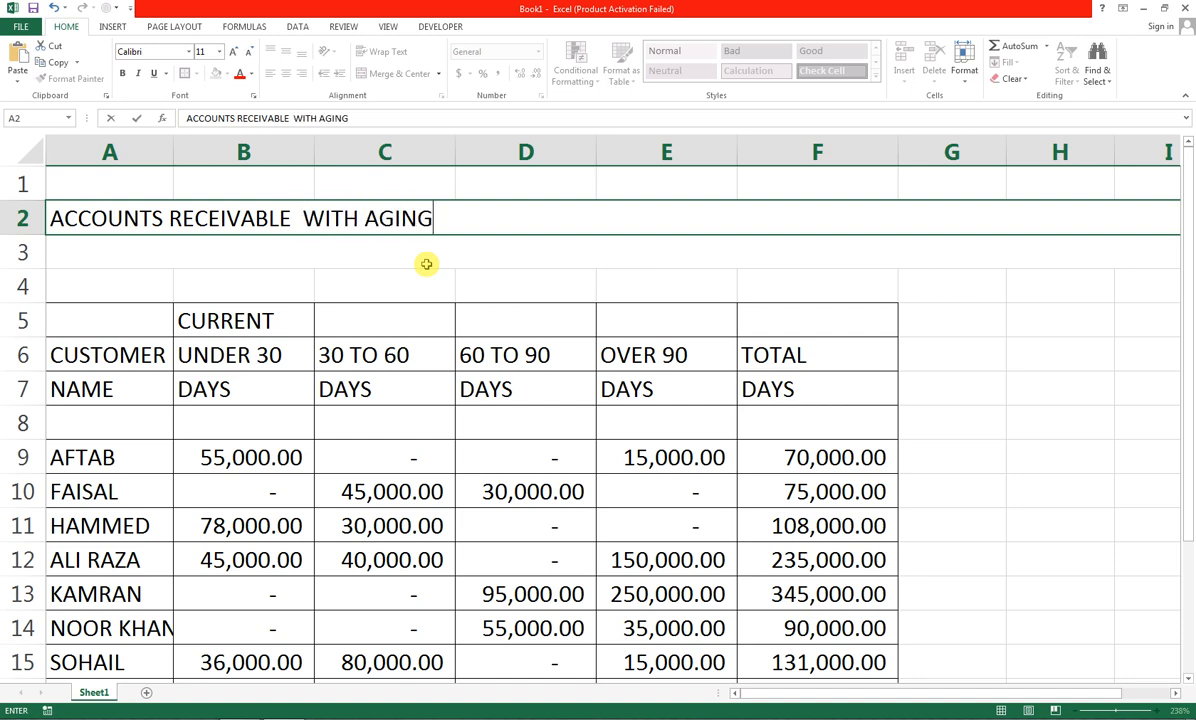
pyautogui.press('Return')
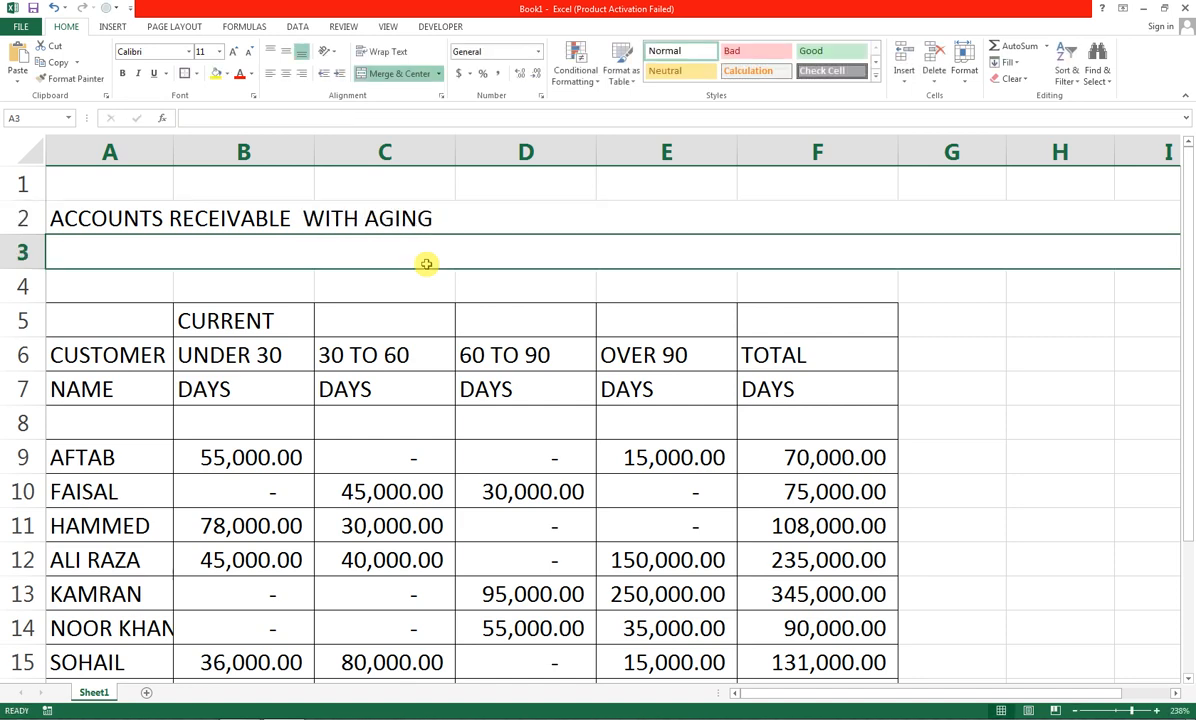
# Enter the report date DECEMBER 31-2018 in merged row 3, below the title.
pyautogui.write('DECE')
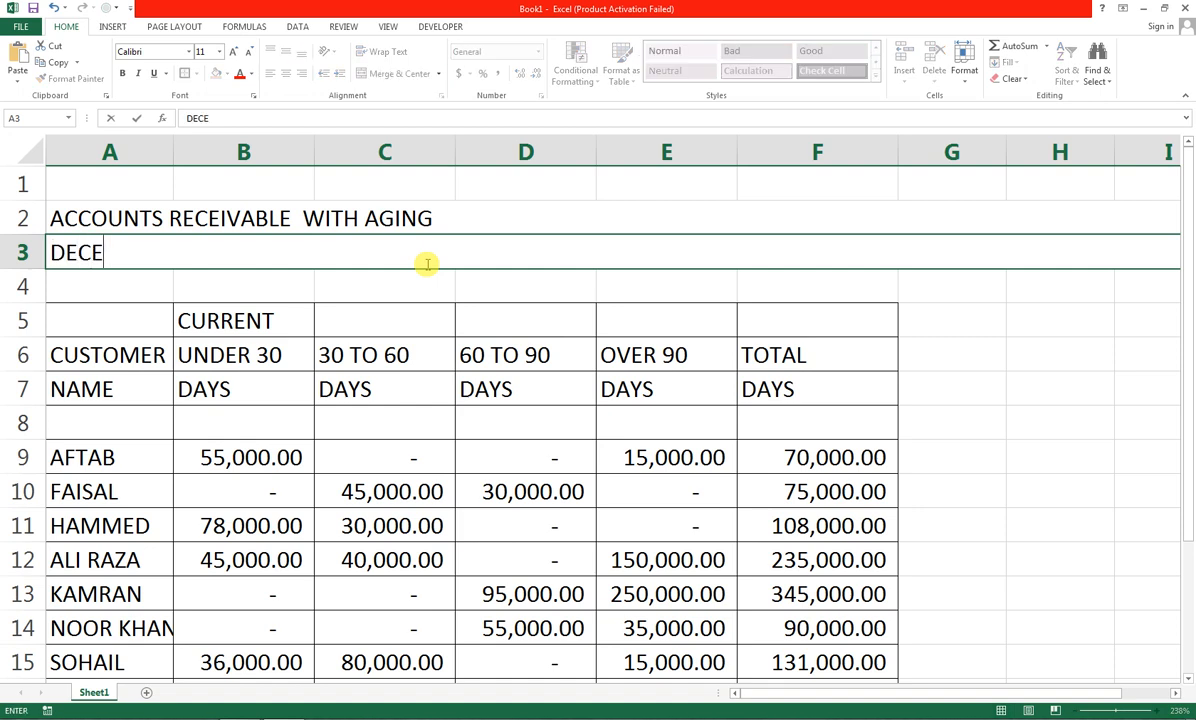
pyautogui.write(',MBER')
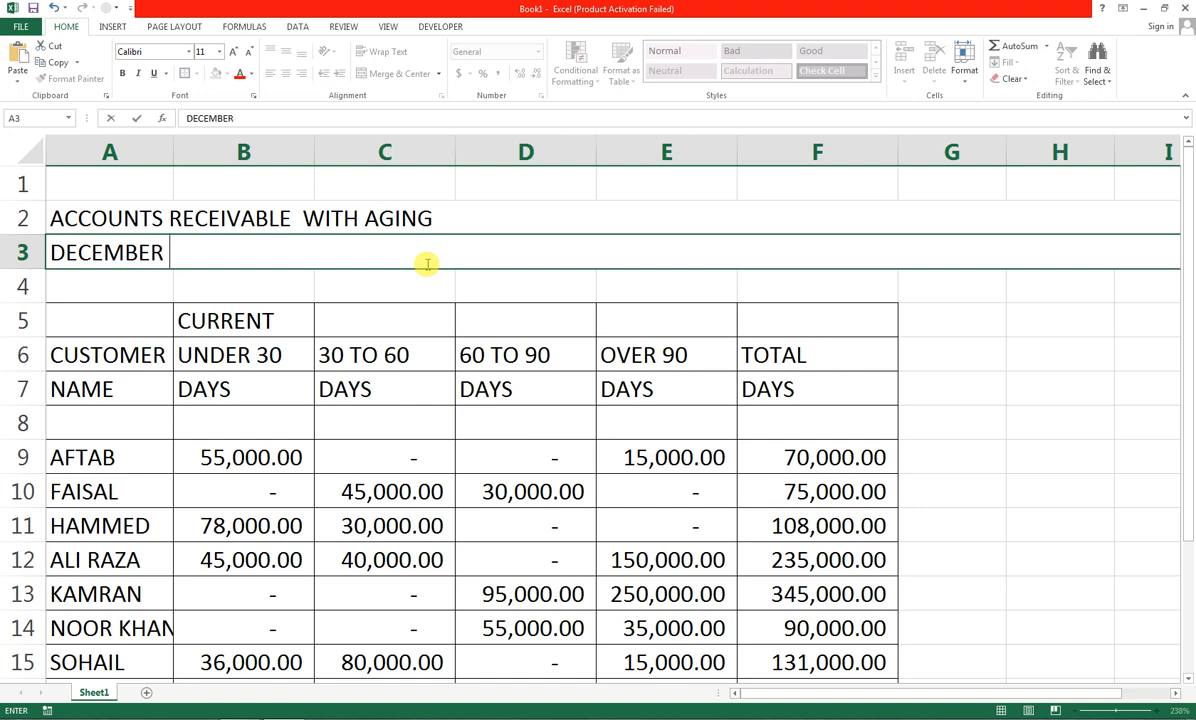
pyautogui.write(' 31-20')
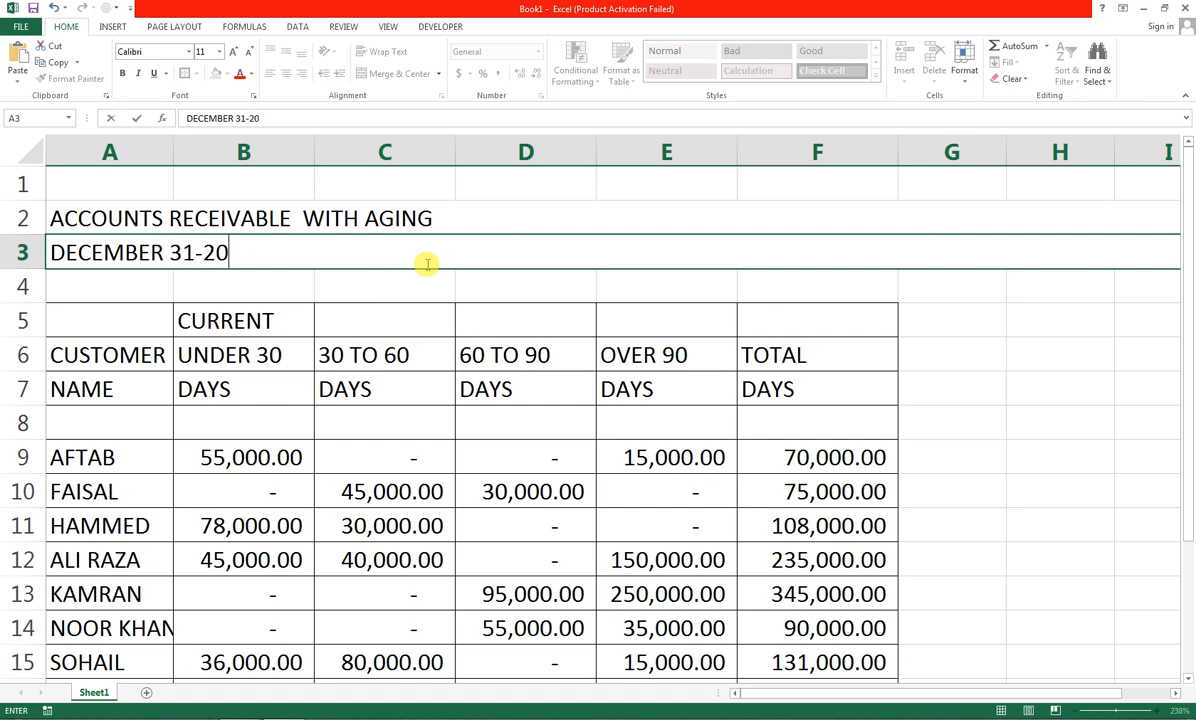
pyautogui.write('18')
pyautogui.press('Tab')
pyautogui.click(426, 263)
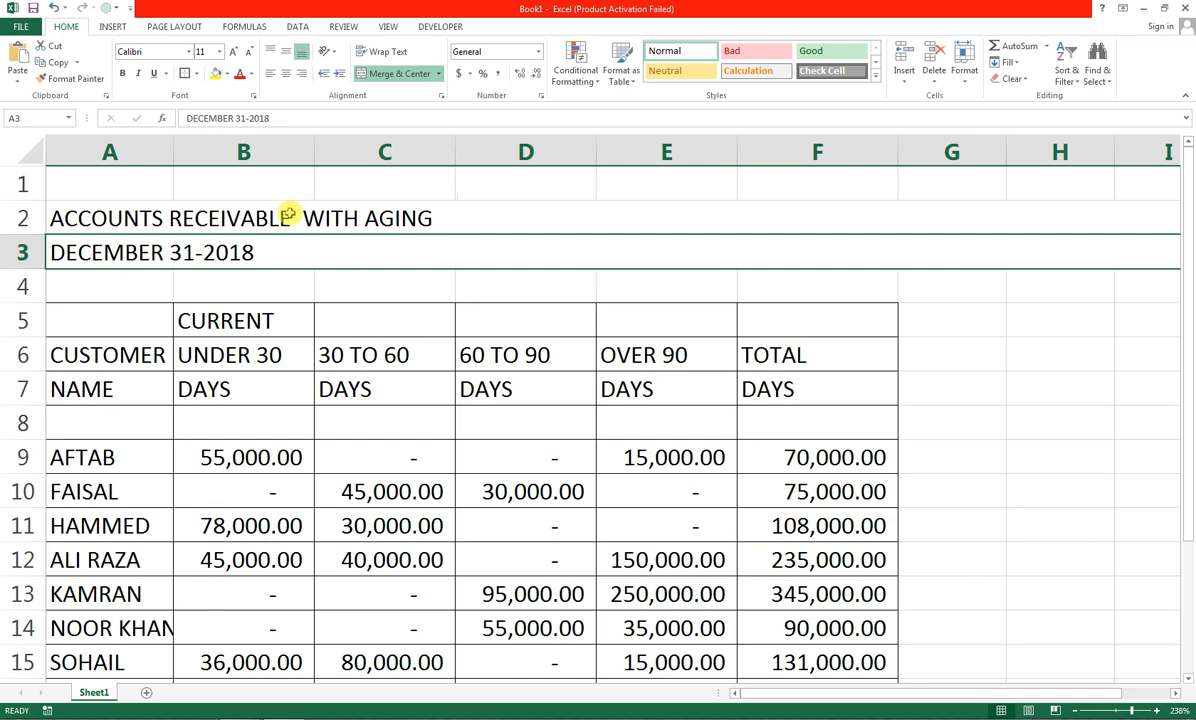
# Center the title and date rows horizontally and vertically, and set their text to bold, size 14.
pyautogui.moveTo(288, 215); pyautogui.dragTo(288, 246)
pyautogui.click(285, 73)
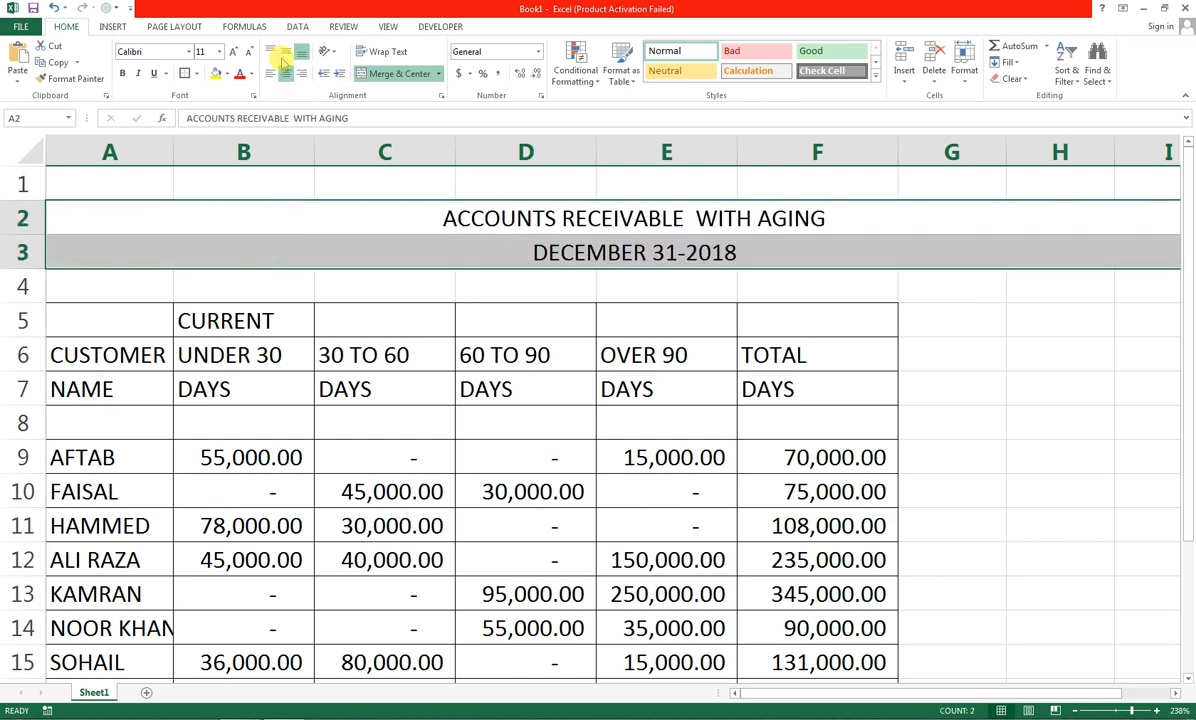
pyautogui.click(233, 51)
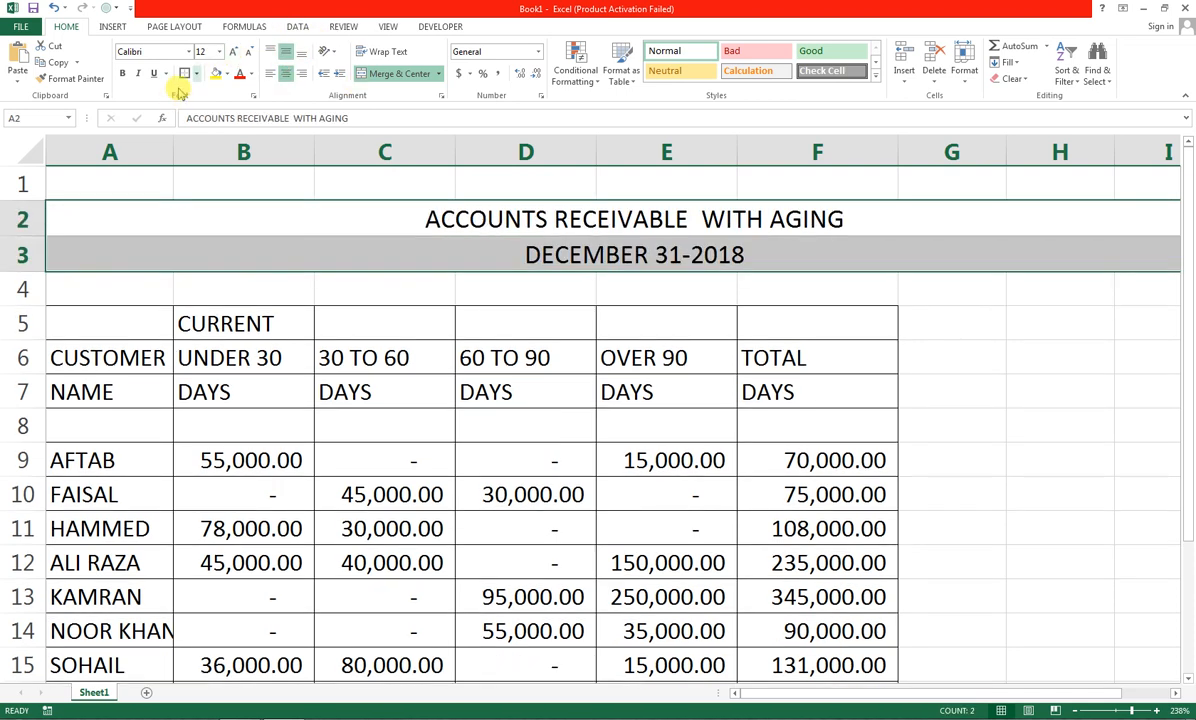
pyautogui.click(233, 51)
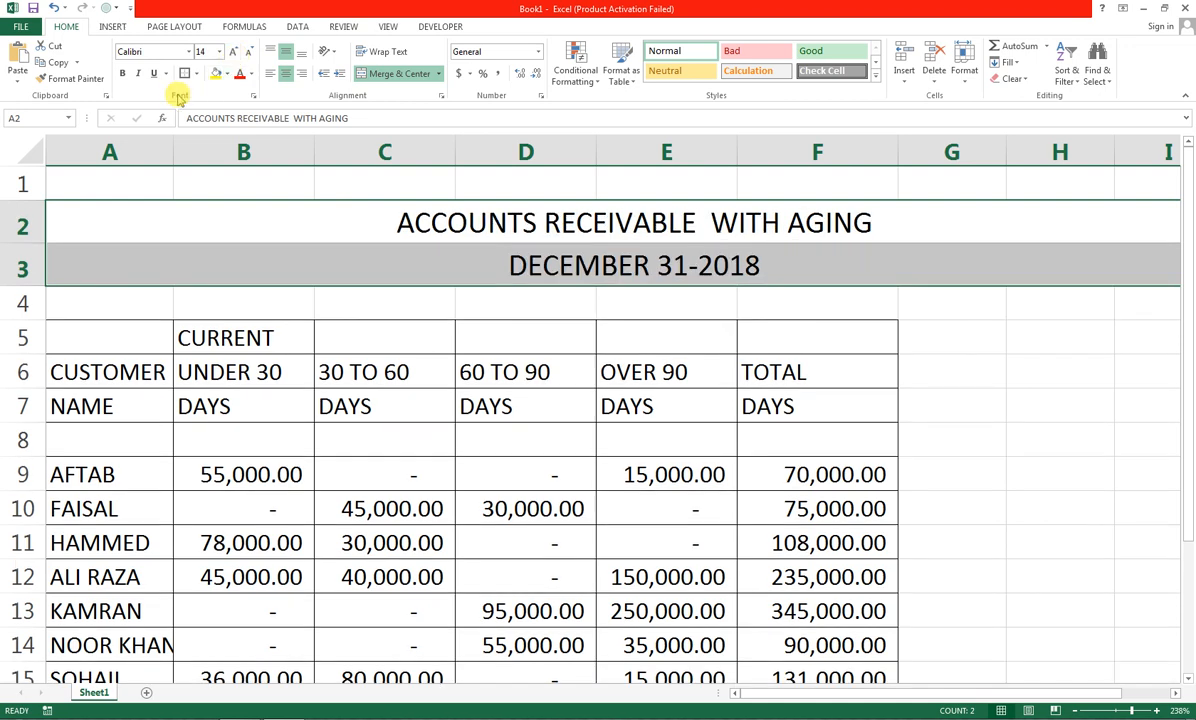
pyautogui.click(122, 73)
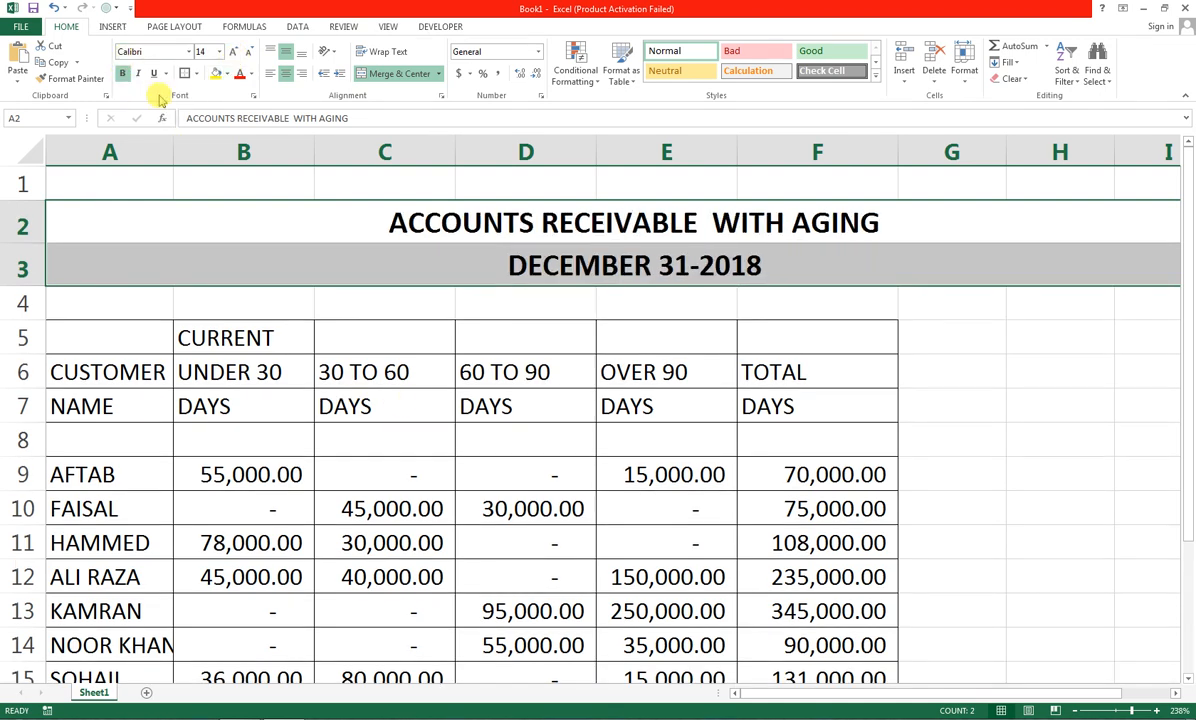
# Fill the title and date rows with the dark blue-gray theme color and make their text white.
pyautogui.click(227, 75)
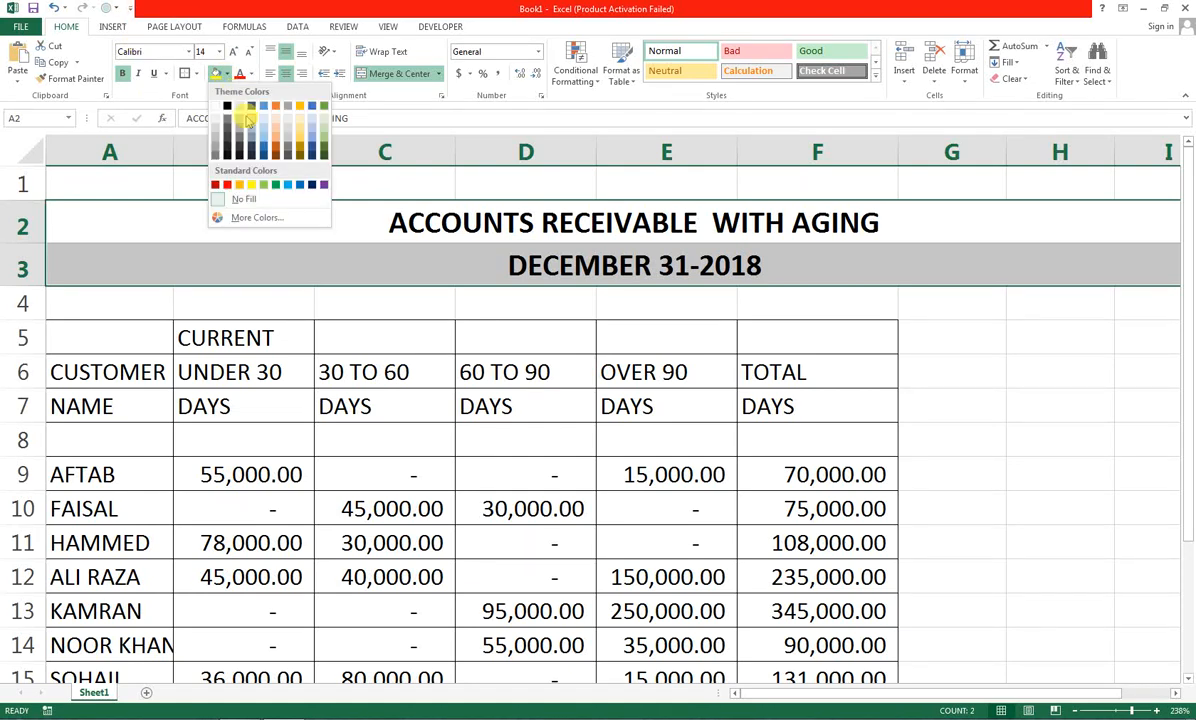
pyautogui.click(251, 110)
pyautogui.click(227, 75)
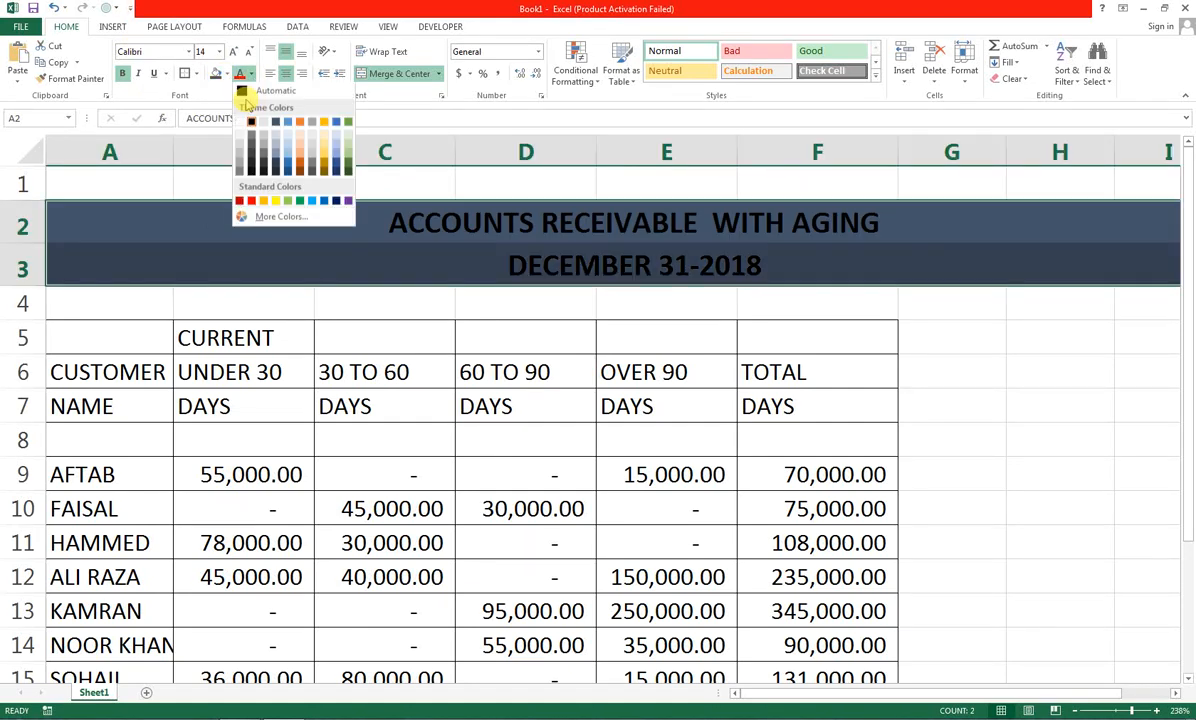
pyautogui.click(235, 115)
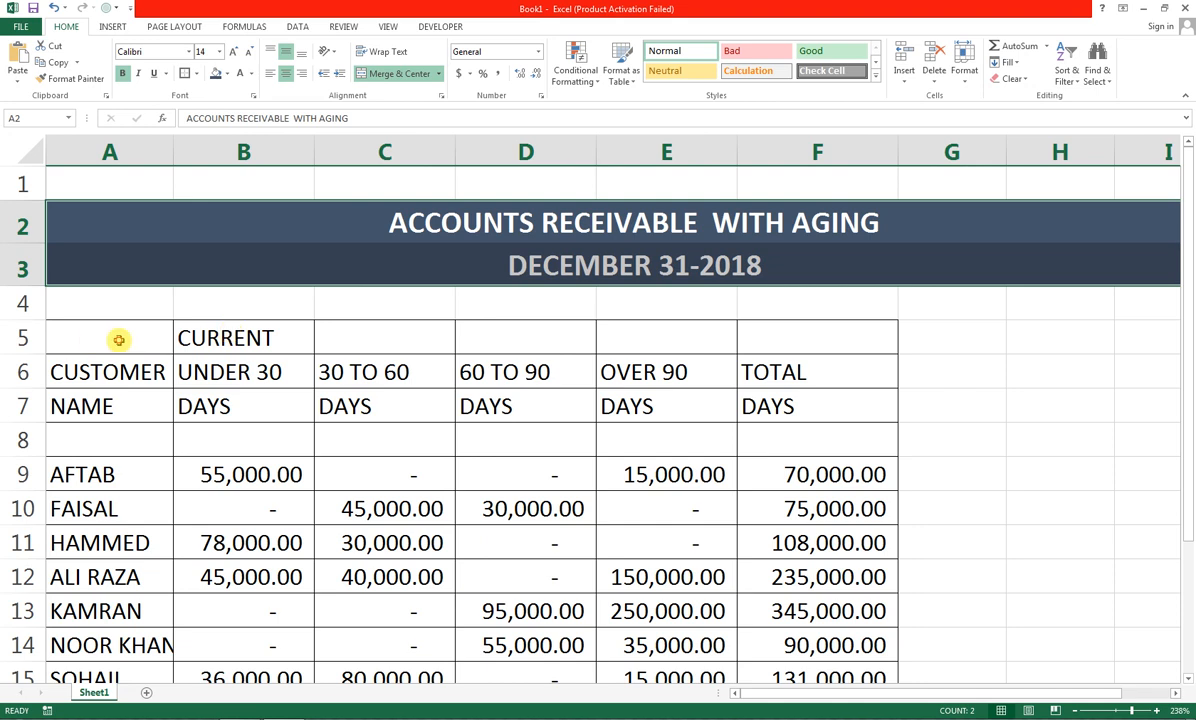
# Fill the table header cells A5:F7 with black, make their text white, and center it horizontally.
pyautogui.moveTo(83, 339); pyautogui.dragTo(880, 401)
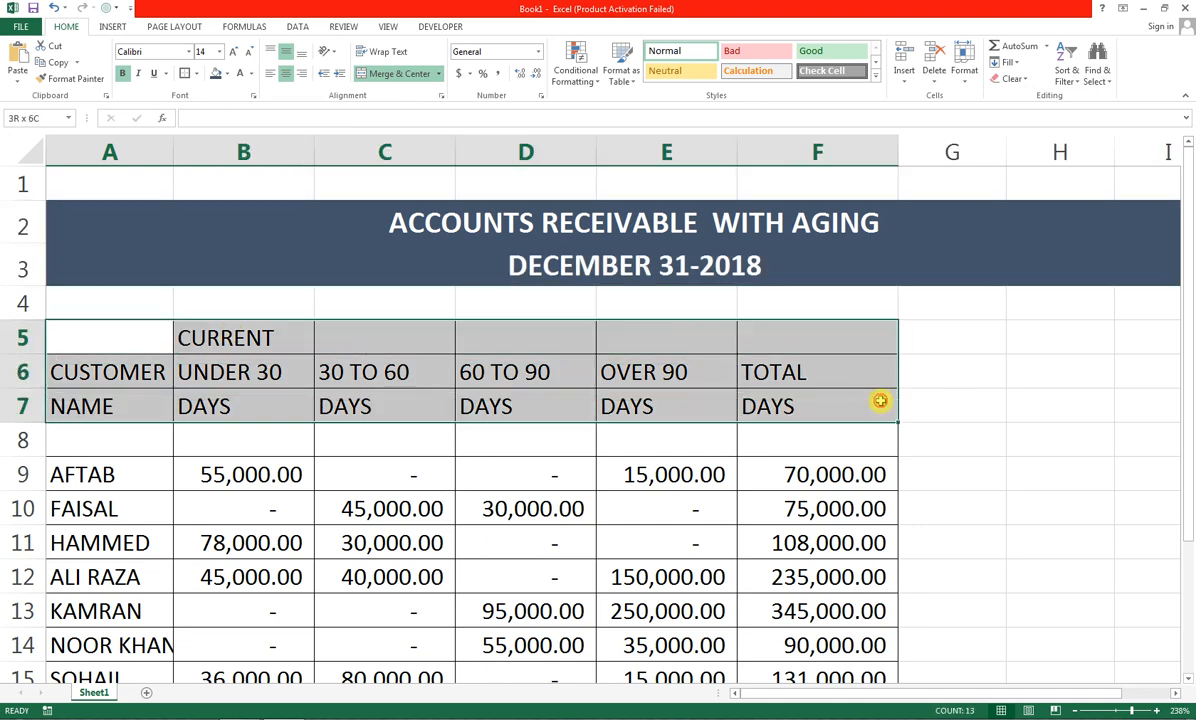
pyautogui.click(227, 75)
pyautogui.click(228, 105)
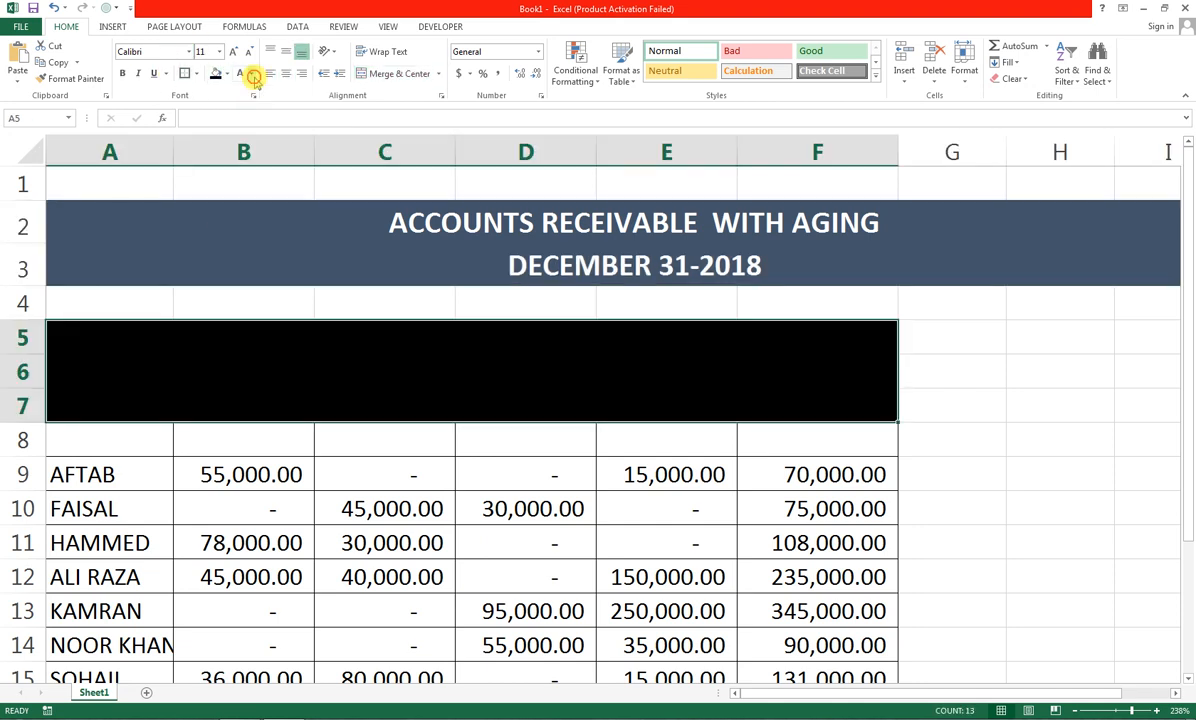
pyautogui.click(251, 74)
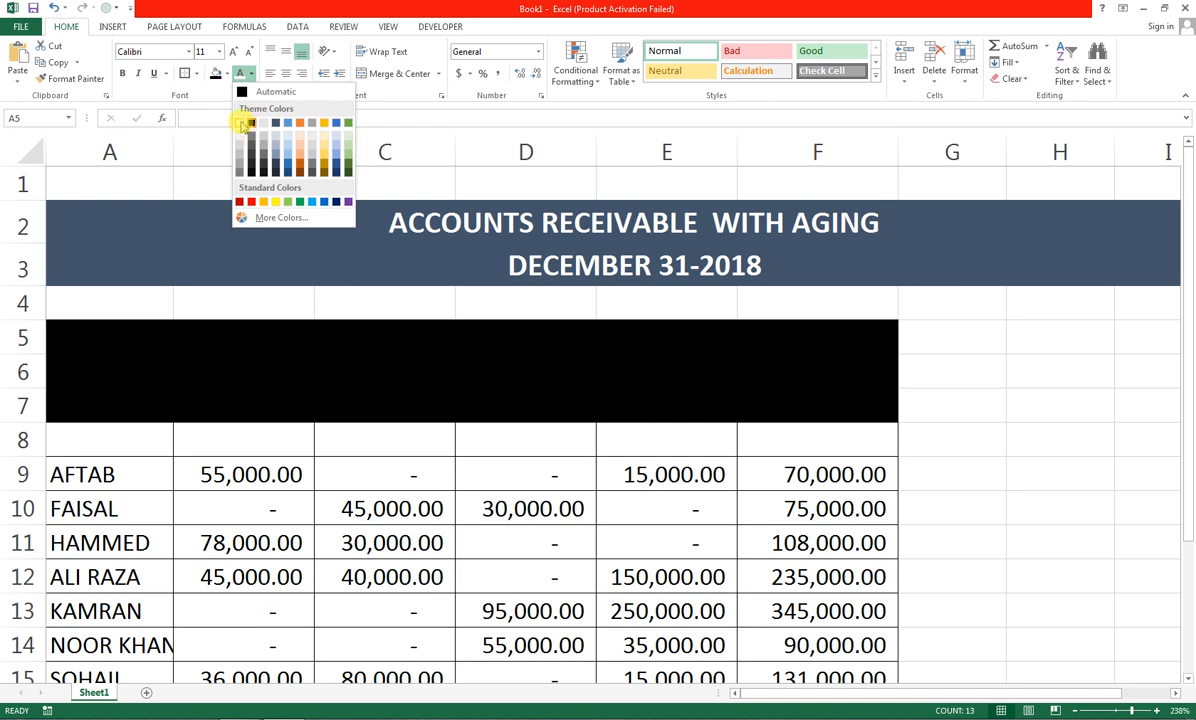
pyautogui.click(240, 122)
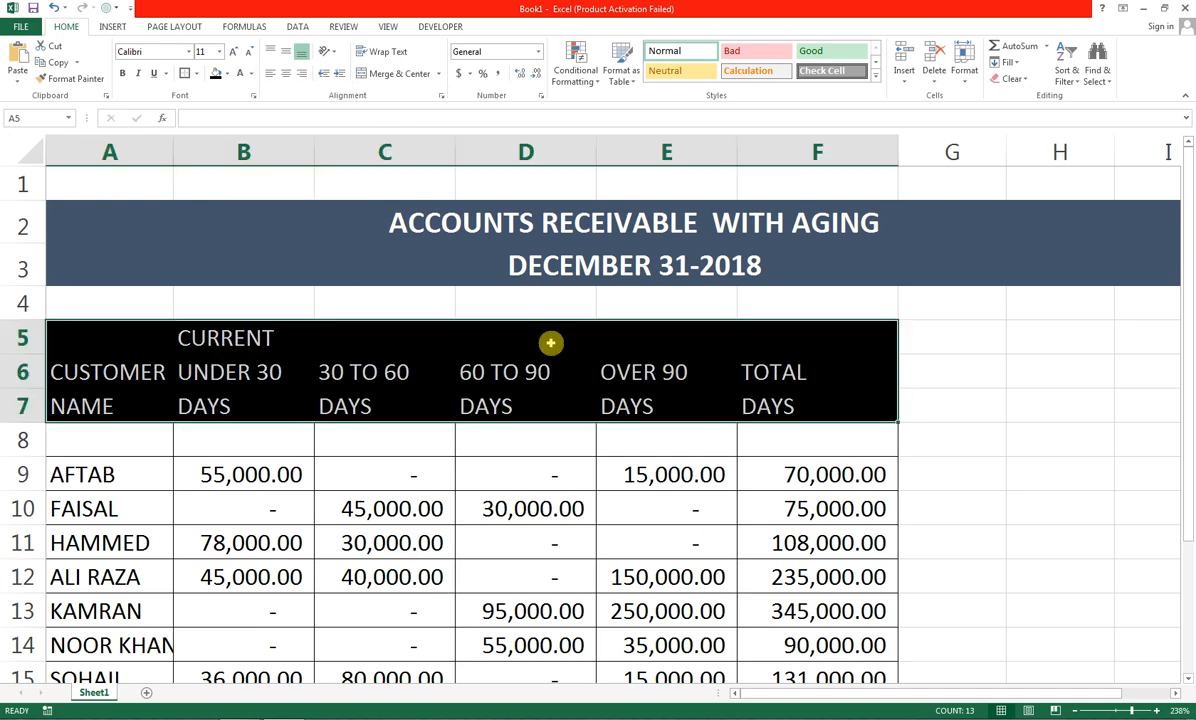
pyautogui.click(285, 73)
# Fill the TOTAL row cells A18:F18 with black and make their text white.
pyautogui.scroll(-2, 491, 459)
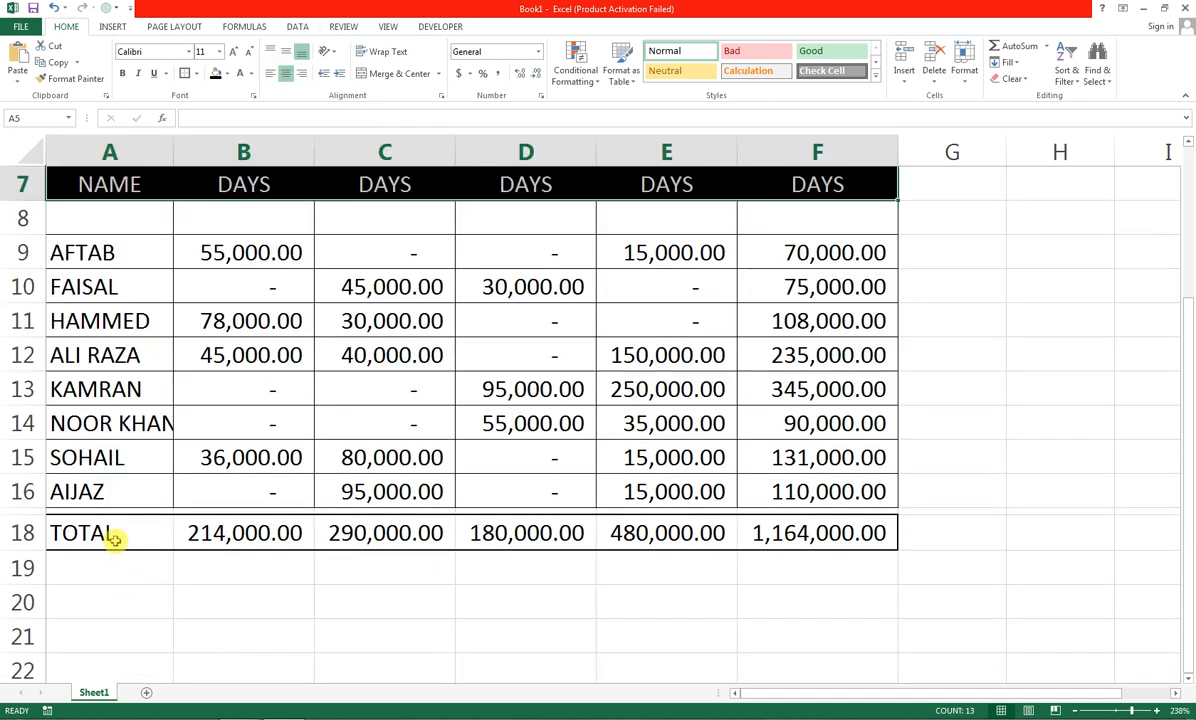
pyautogui.moveTo(112, 533); pyautogui.dragTo(792, 541)
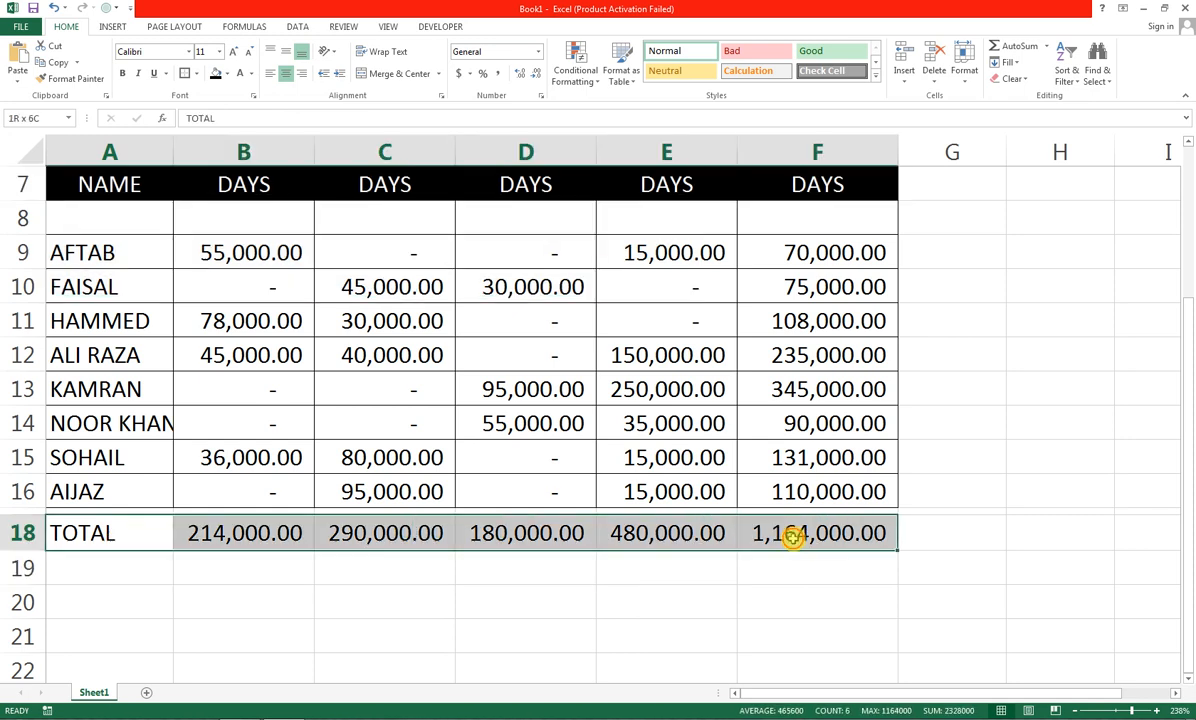
pyautogui.click(215, 73)
pyautogui.click(240, 73)
# Increase the font size of the report title and date rows to 16.
pyautogui.scroll(1, 564, 315)
pyautogui.scroll(2, 564, 315)
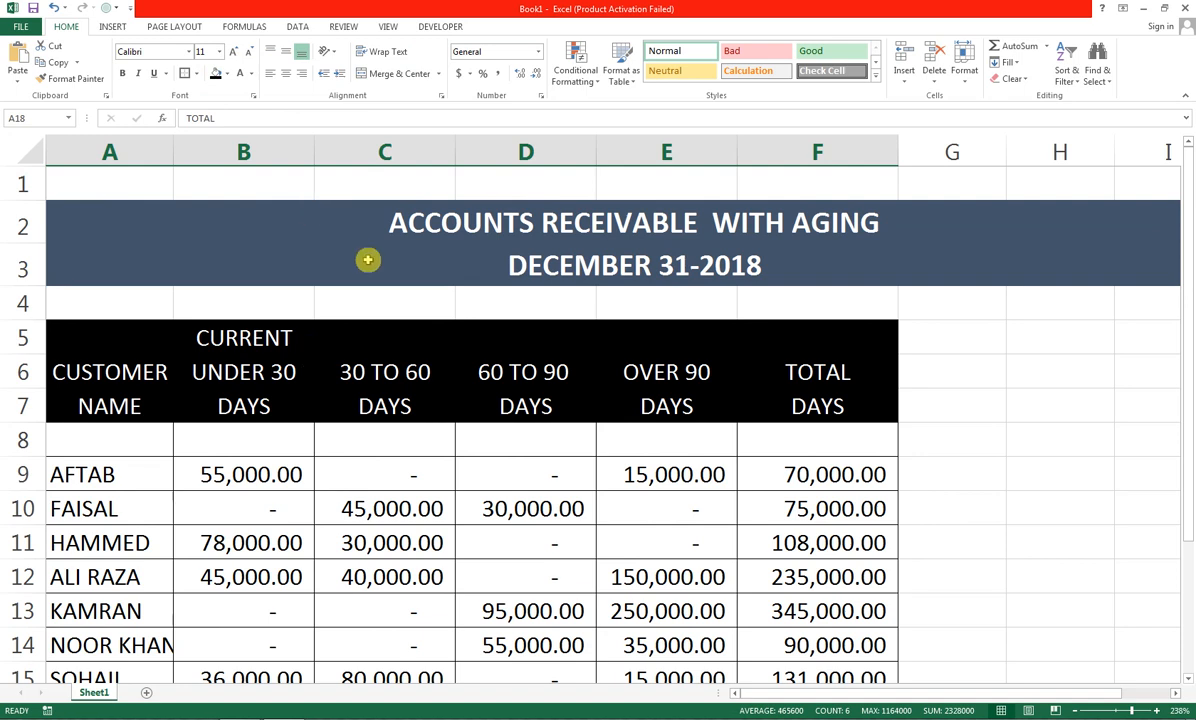
pyautogui.click(386, 221)
pyautogui.moveTo(386, 221); pyautogui.dragTo(459, 259)
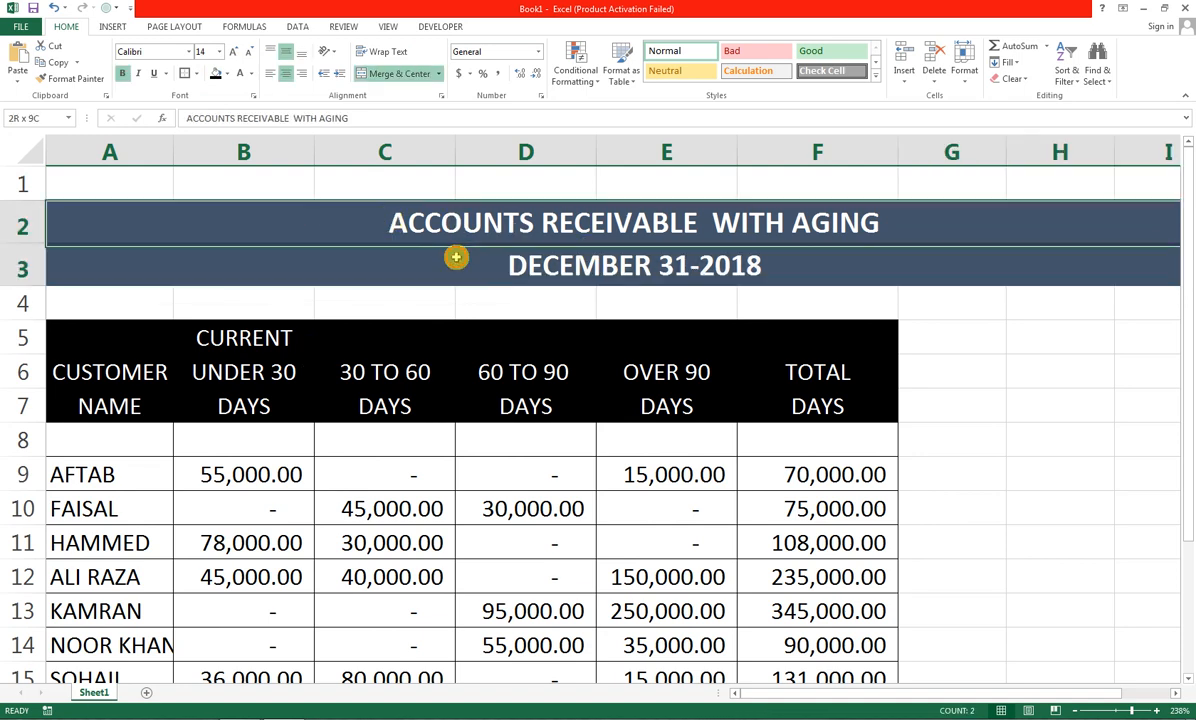
pyautogui.click(232, 51)
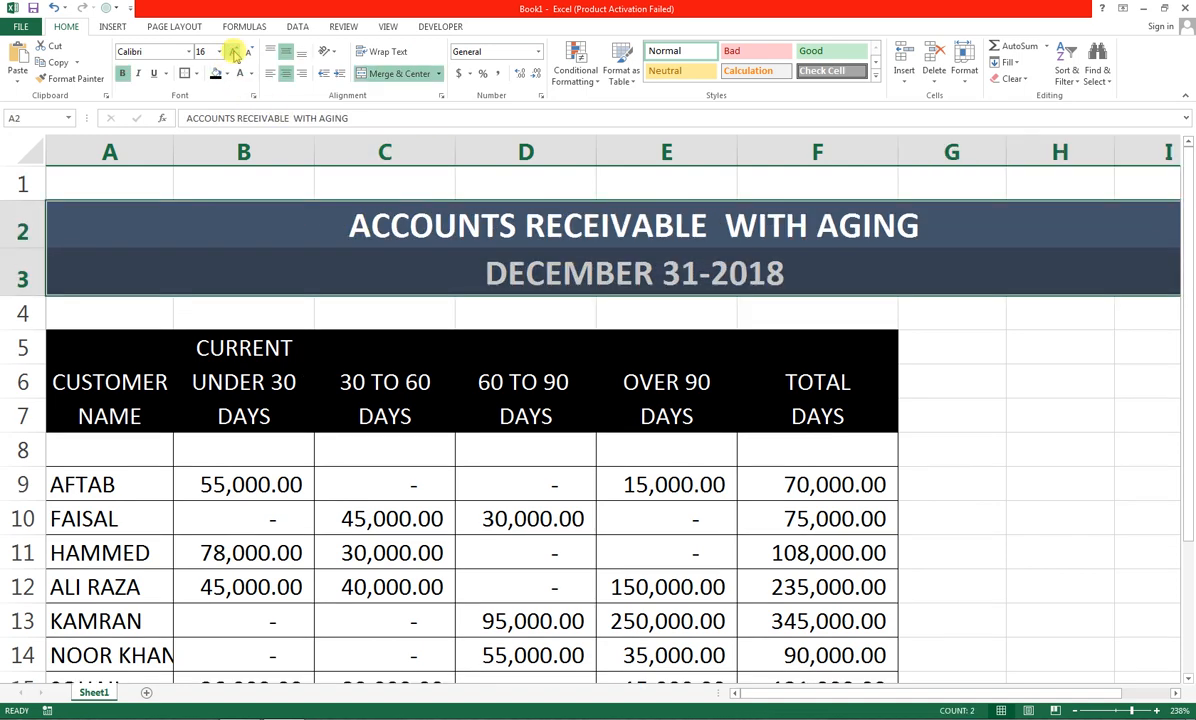
pyautogui.click(425, 388)
pyautogui.scroll(-1, 329, 415)
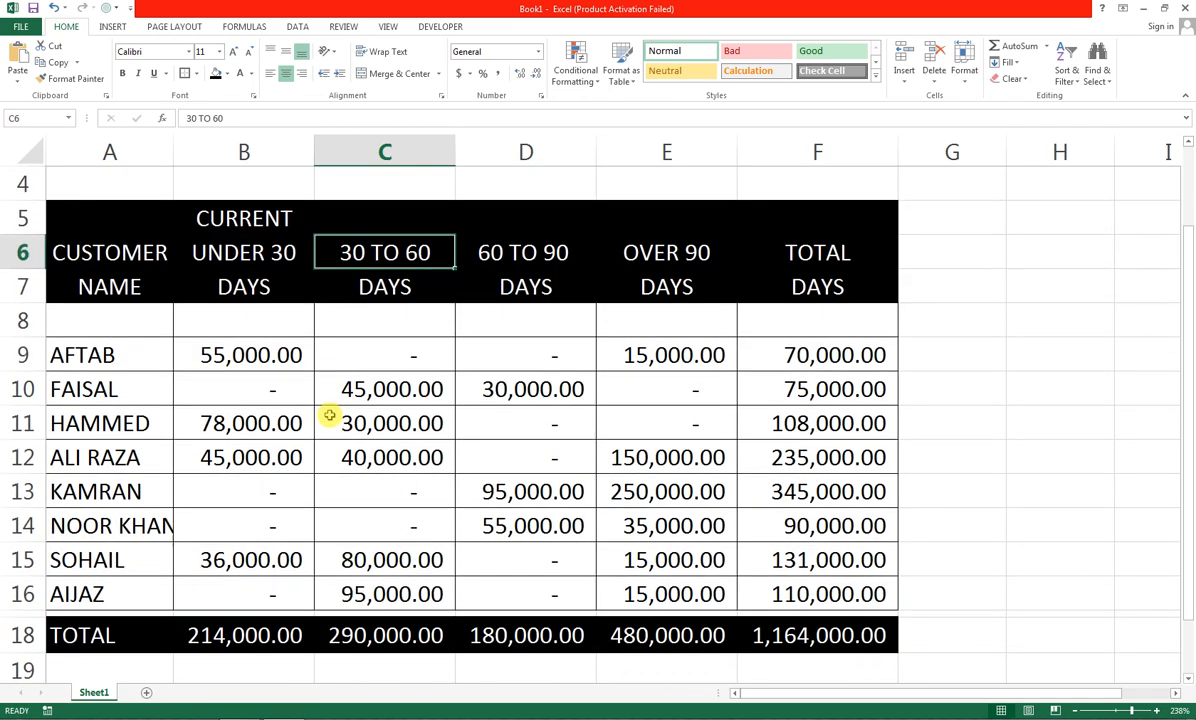
# Switch to the browser window with the YouTube channel's videos page.
pyautogui.hotkey('alt', 'Tab')
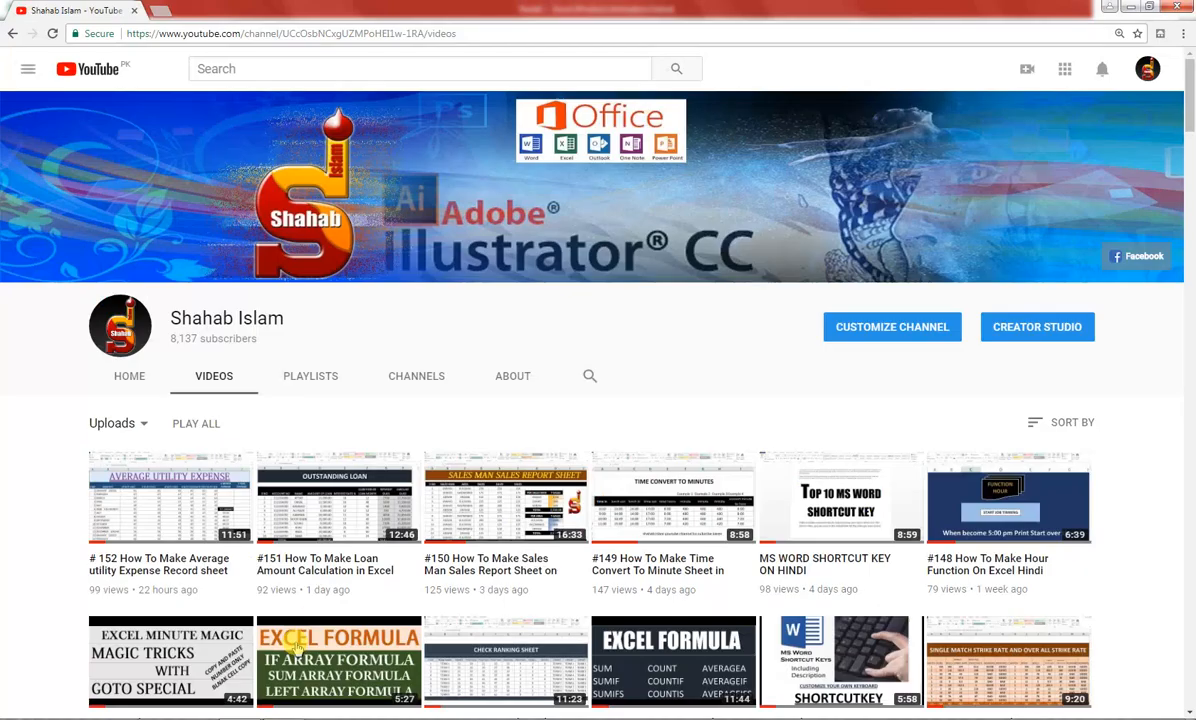